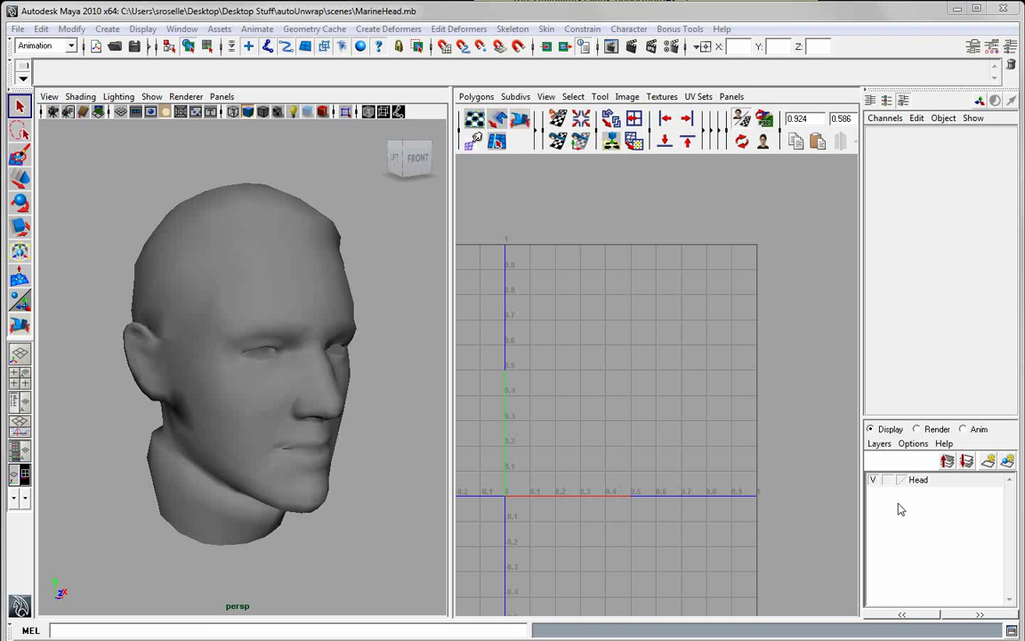
# Step: Source bt_autoUnwrapUVTool_beta3.mel from the Desktop through the Script Editor, and close the tool options window it opens
pyautogui.click(1012, 630)
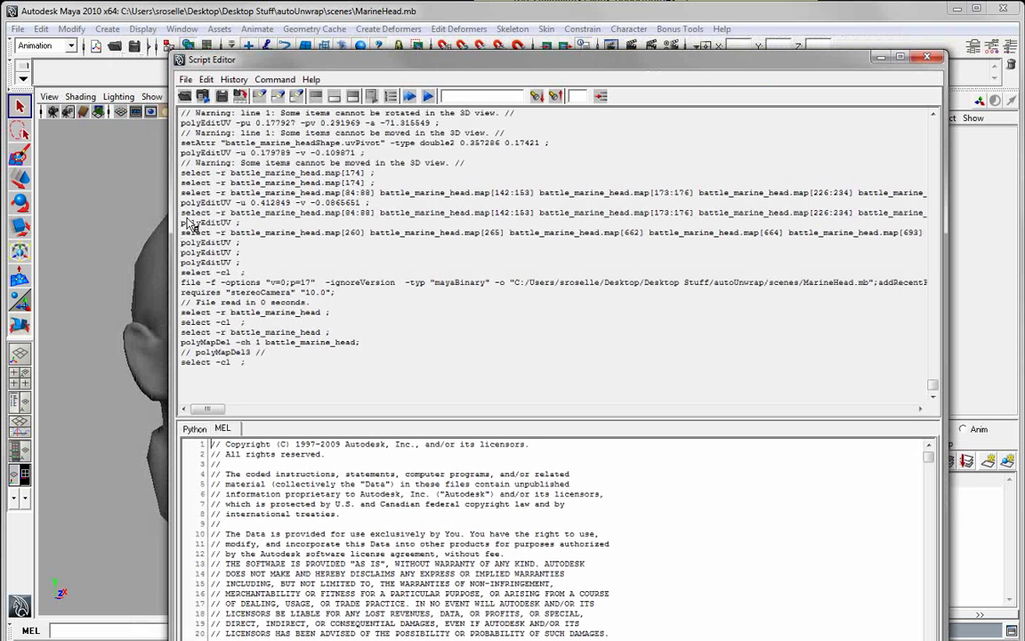
pyautogui.click(185, 80)
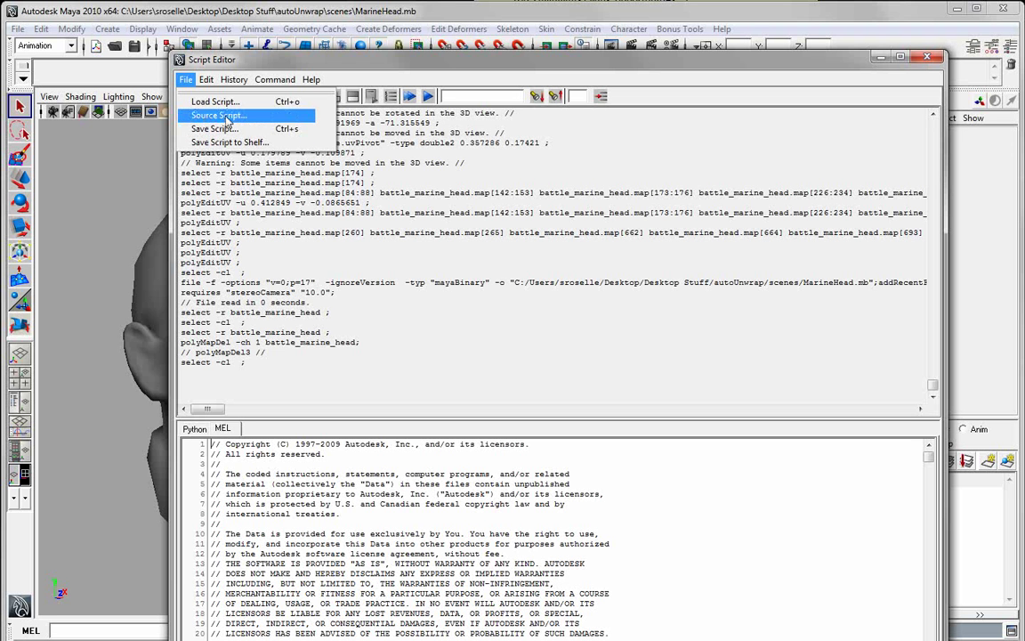
pyautogui.click(209, 117)
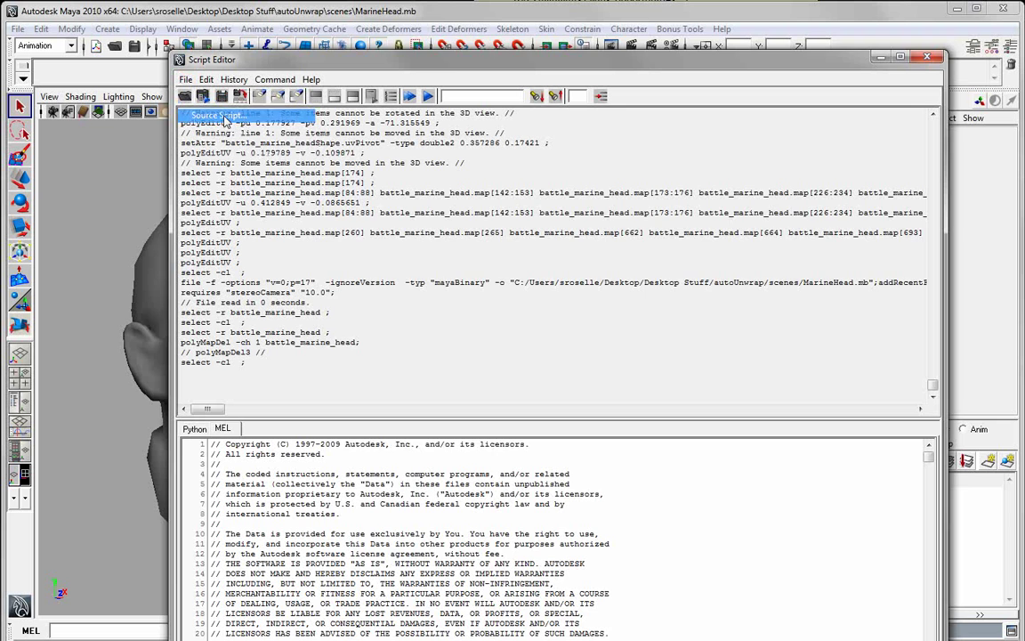
pyautogui.click(375, 306)
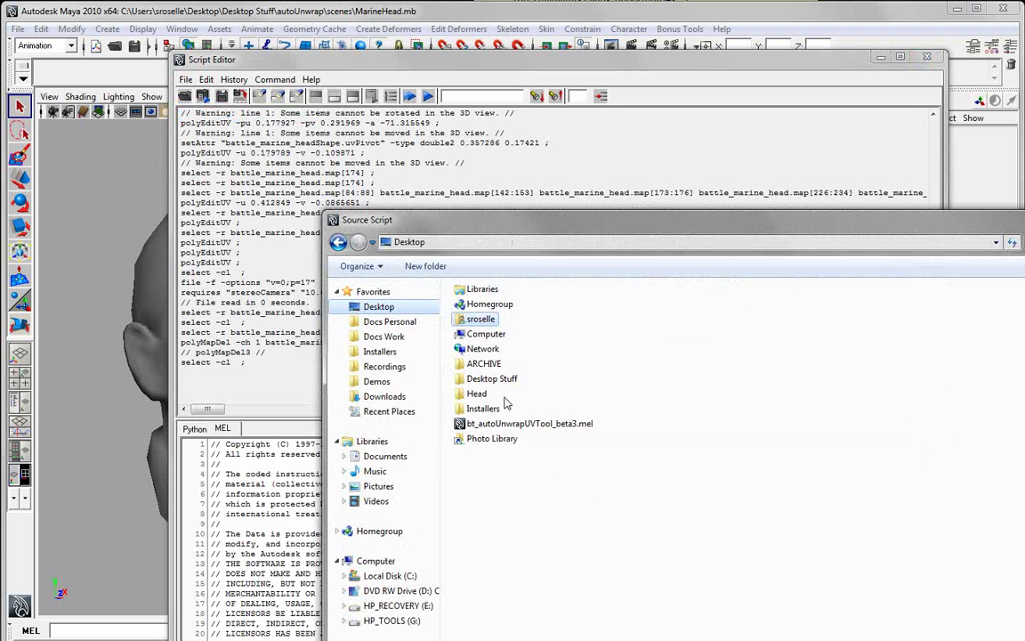
pyautogui.doubleClick(495, 424)
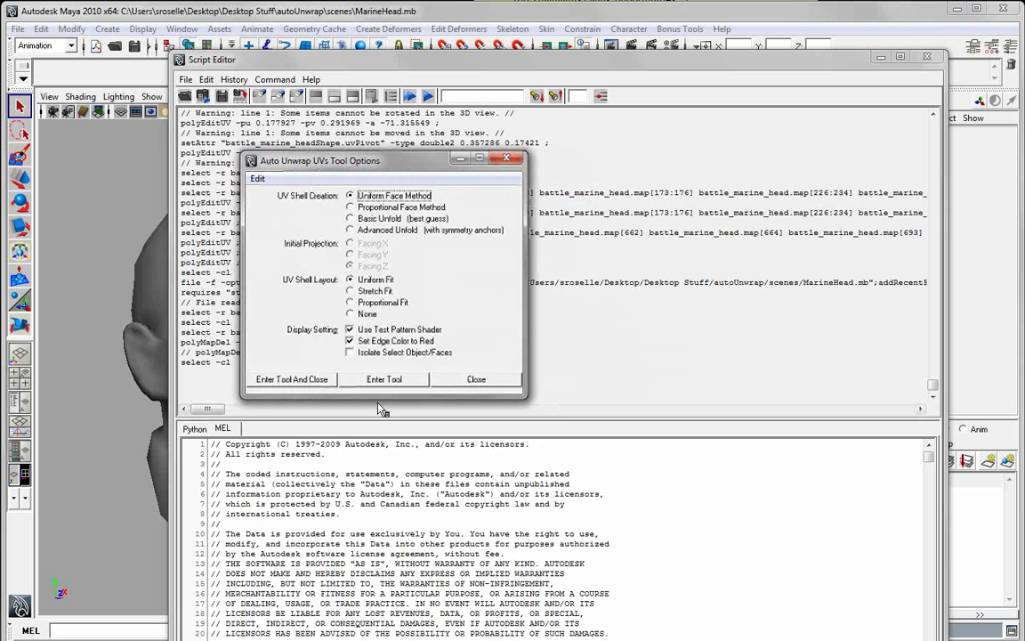
pyautogui.click(474, 375)
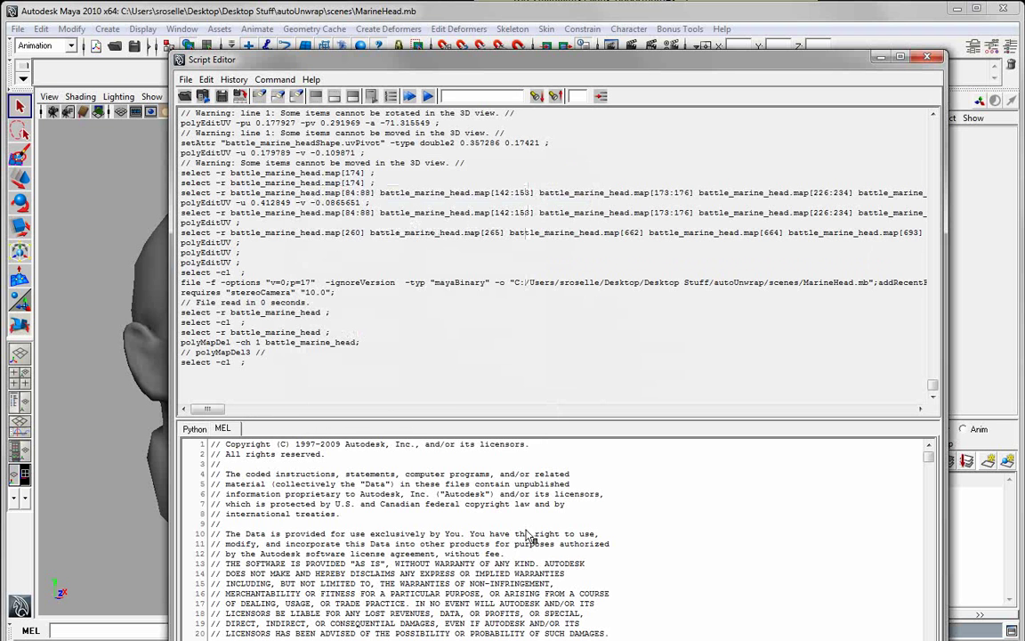
# Step: Store the entire MEL script as a shelf button, launch the Auto Unwrap UVs tool from it, and put the Script Editor away
pyautogui.hotkey('ctrl', 'a')
pyautogui.moveTo(415, 492); pyautogui.dragTo(94, 76, button='middle')
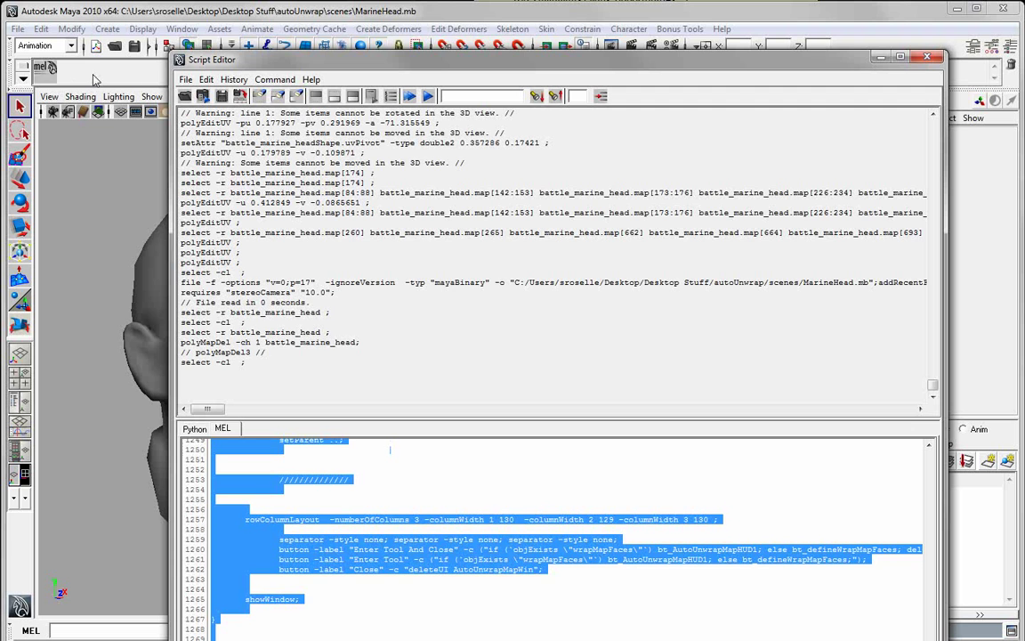
pyautogui.click(43, 67)
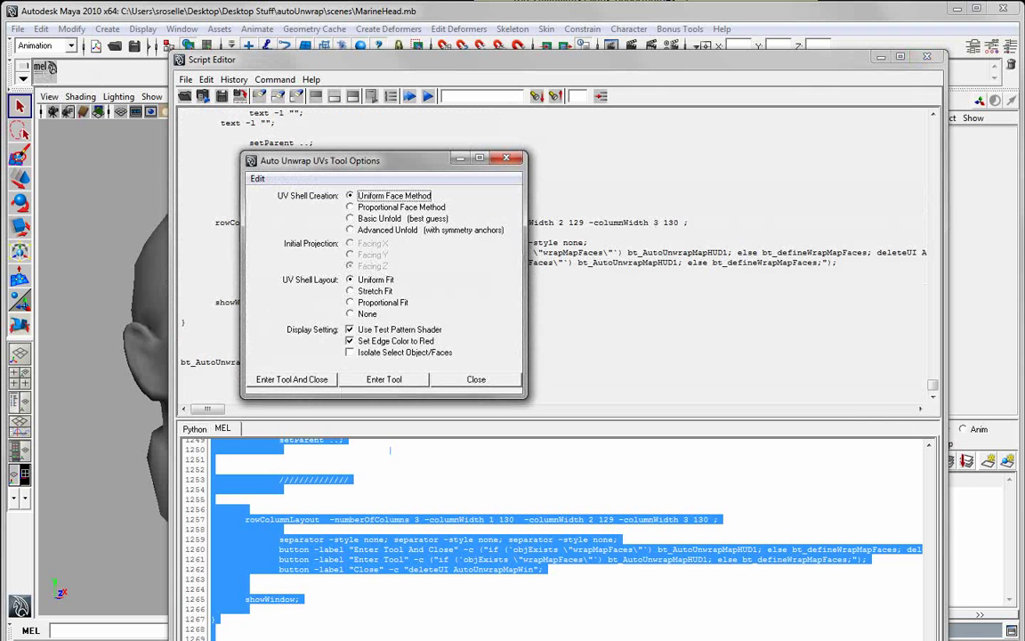
pyautogui.click(181, 211)
# Step: Reset the Auto Unwrap UVs tool settings and move its options window clear of the head model
pyautogui.click(257, 178)
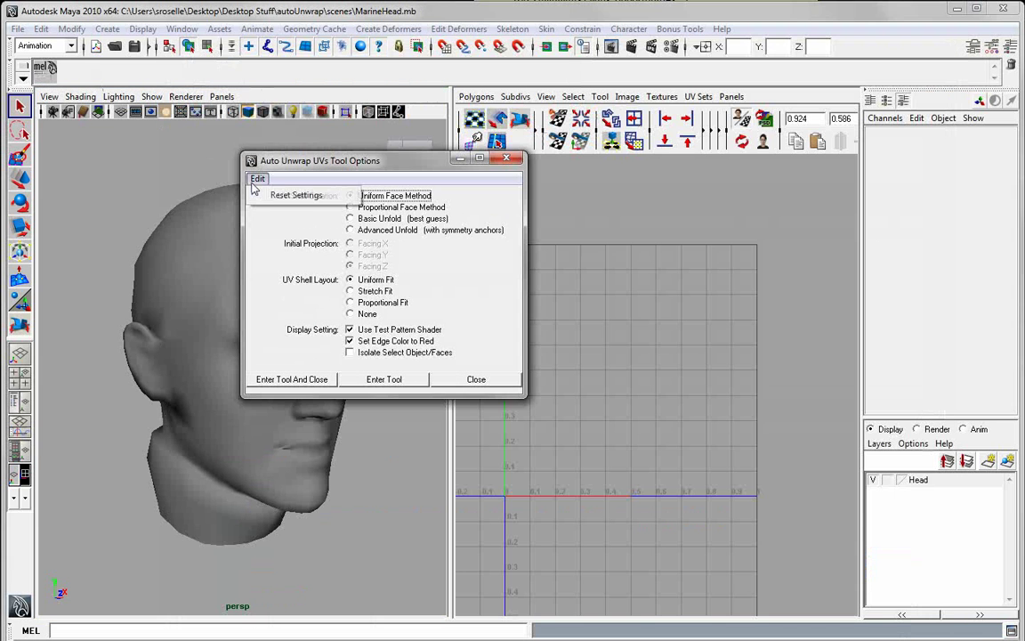
pyautogui.click(285, 194)
pyautogui.moveTo(292, 153); pyautogui.dragTo(612, 87)
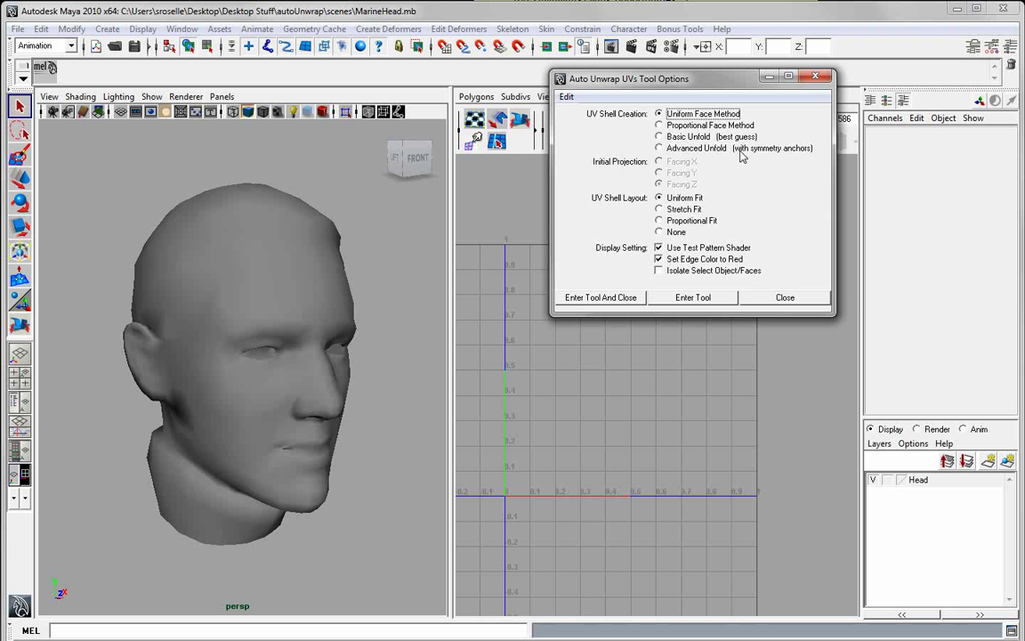
pyautogui.moveTo(626, 79); pyautogui.dragTo(816, 47)
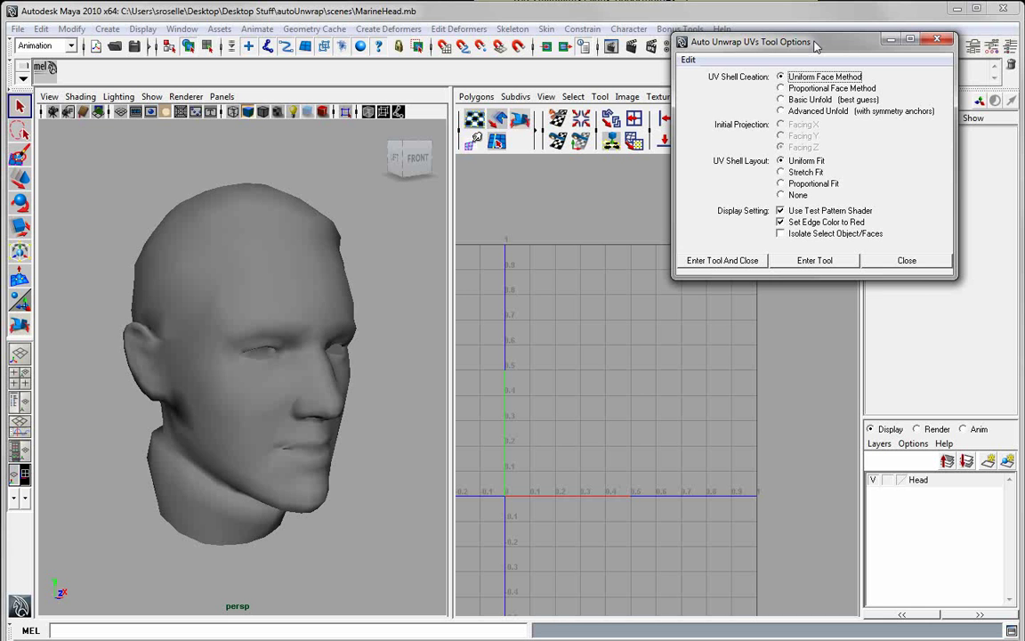
# Step: Select the head mesh and reset the unwrap tool settings again, keeping the options window away from the model
pyautogui.click(326, 305)
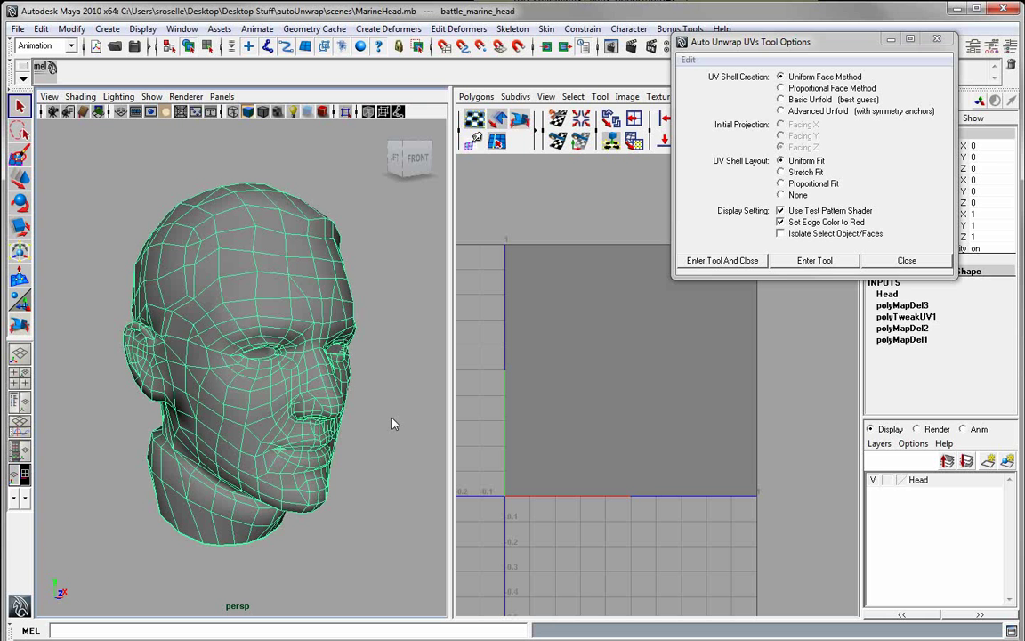
pyautogui.click(688, 60)
pyautogui.click(717, 77)
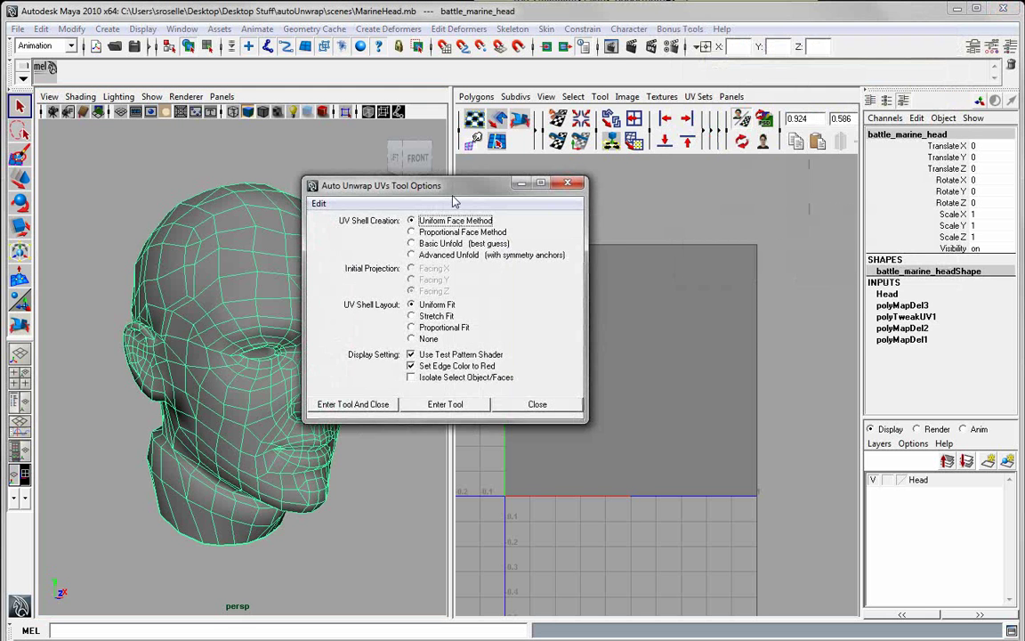
pyautogui.moveTo(411, 184); pyautogui.dragTo(799, 45)
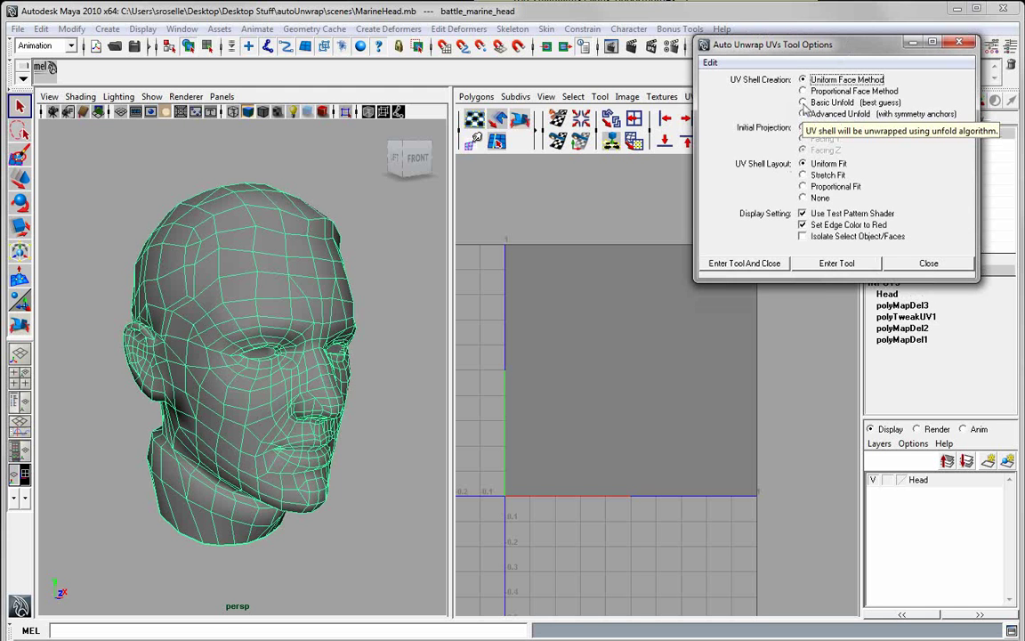
# Step: Set UV Shell Creation to Advanced Unfold (with symmetry anchors) and enter the tool on the selected head
pyautogui.click(804, 103)
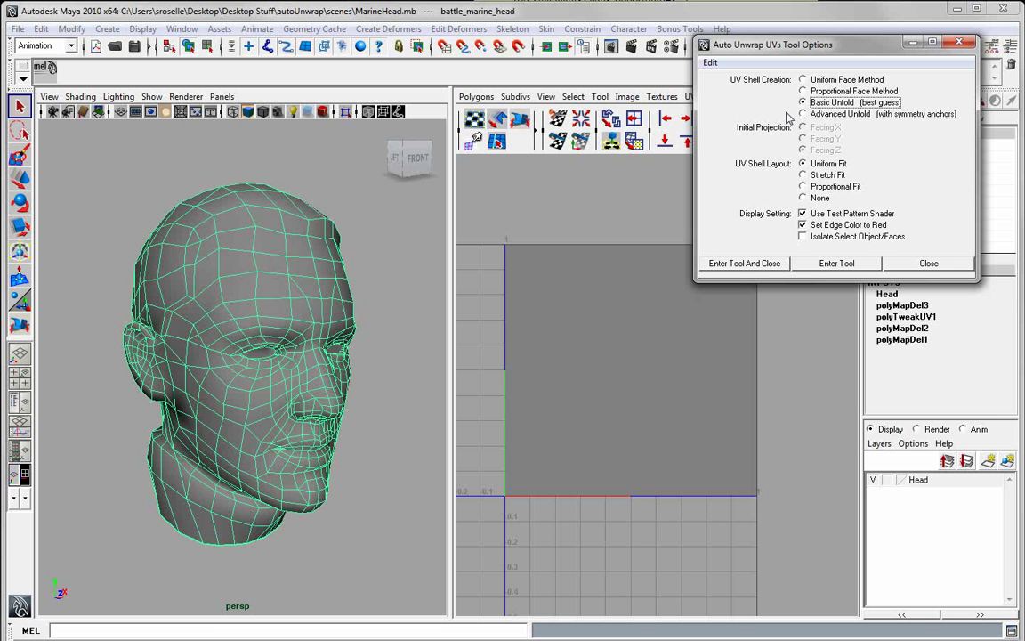
pyautogui.click(803, 115)
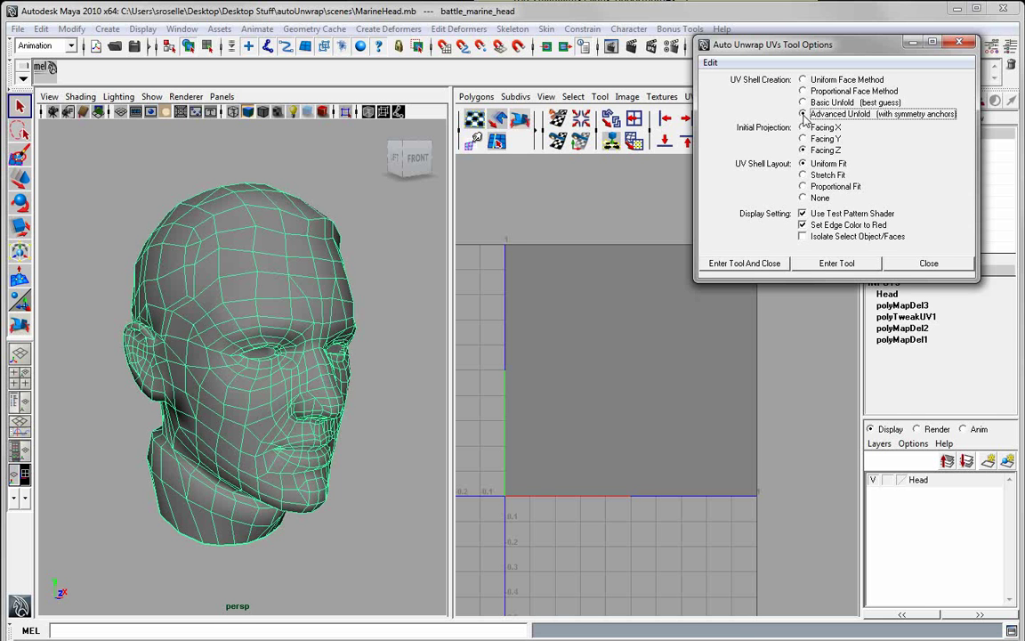
pyautogui.click(803, 103)
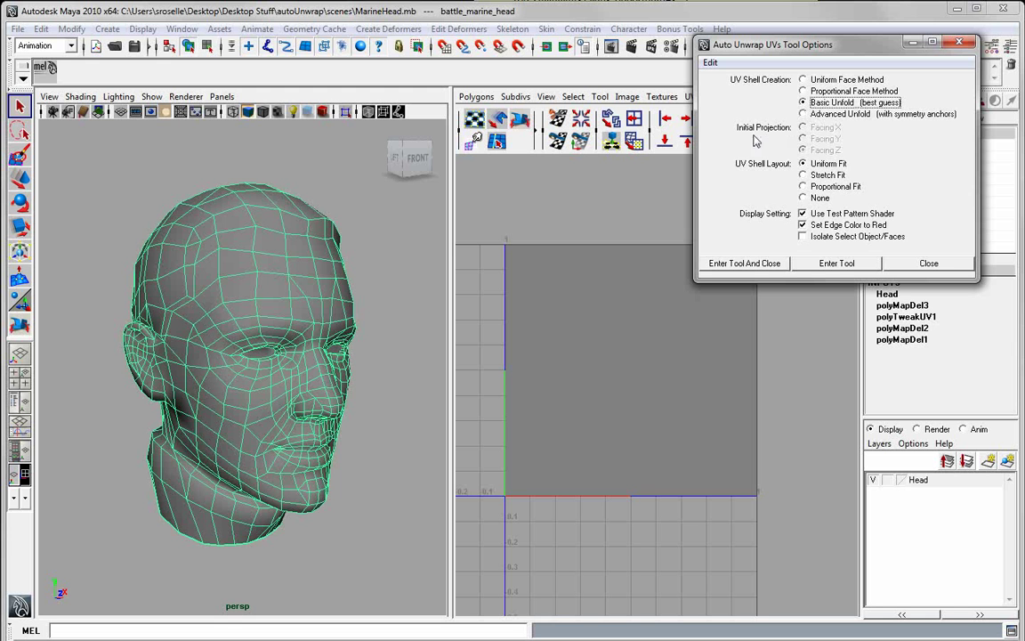
pyautogui.click(804, 114)
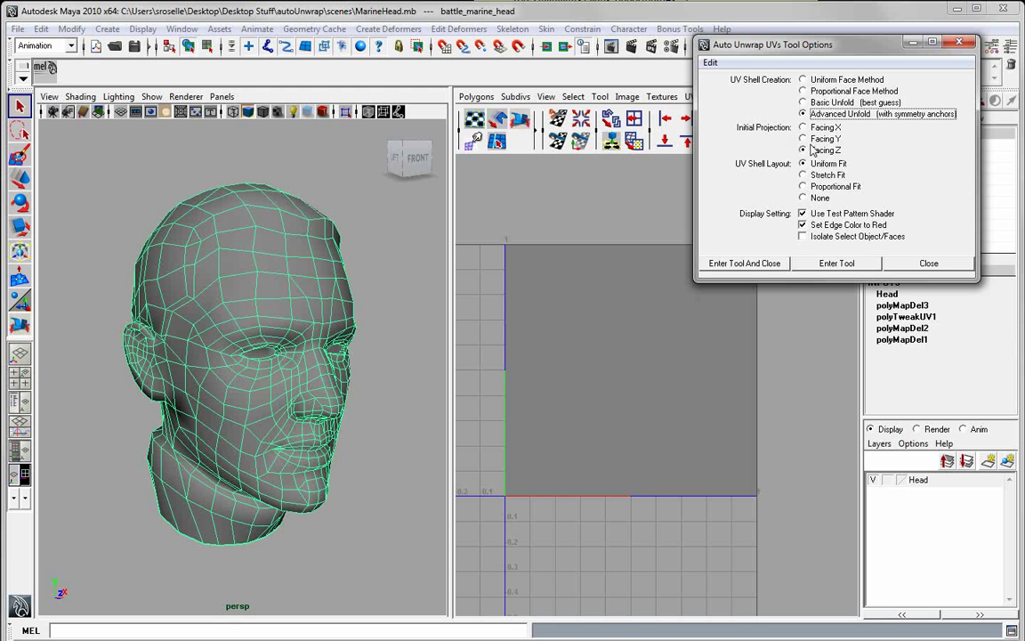
pyautogui.keyDown('alt'); pyautogui.moveTo(200, 453); pyautogui.dragTo(208, 488); pyautogui.keyUp('alt')
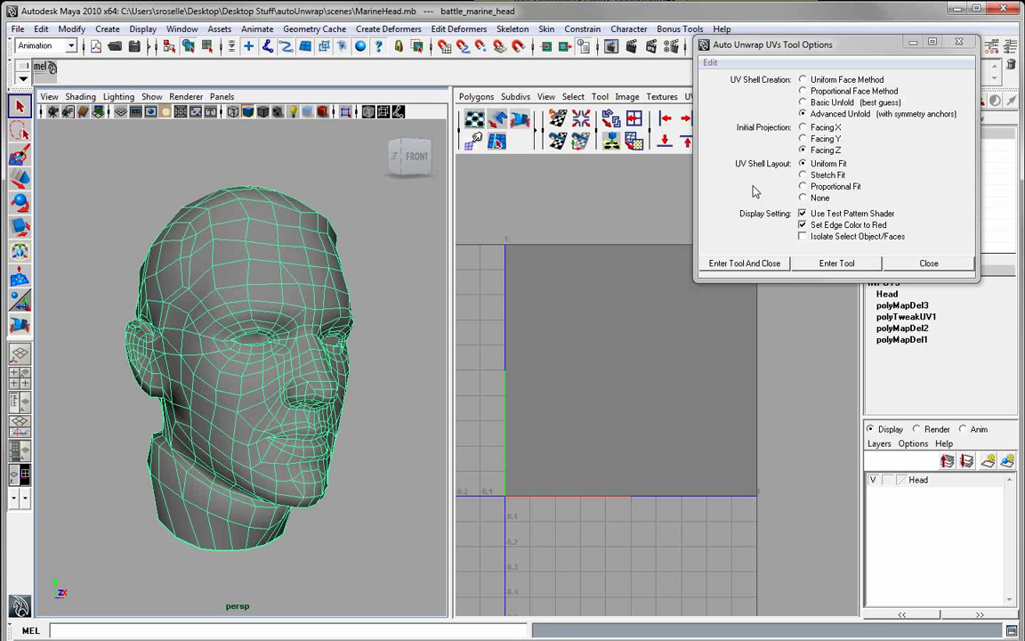
pyautogui.click(836, 263)
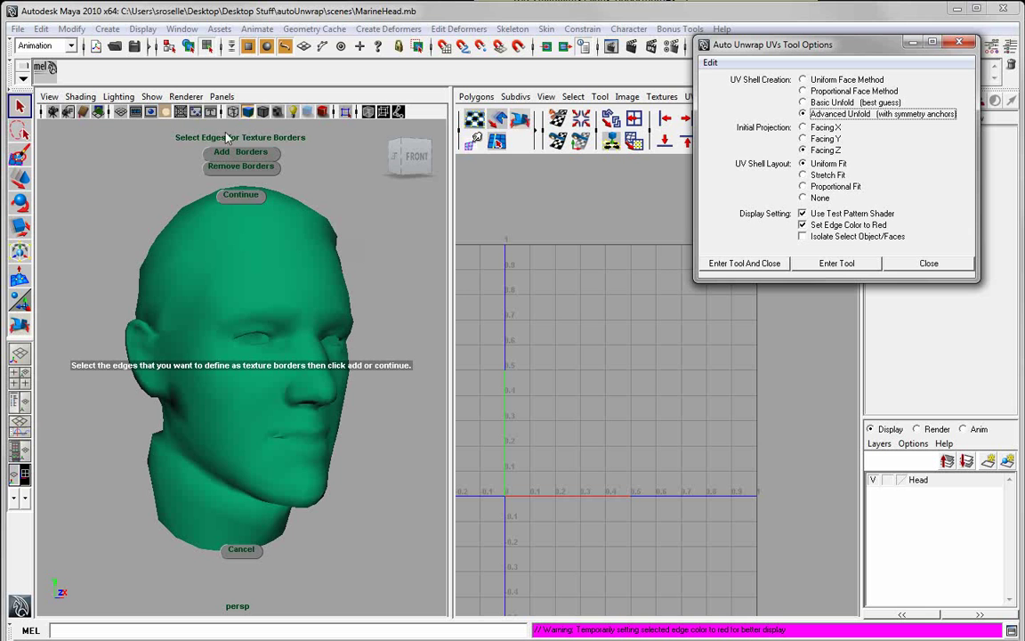
pyautogui.keyDown('alt'); pyautogui.moveTo(343, 442); pyautogui.dragTo(276, 410); pyautogui.keyUp('alt')
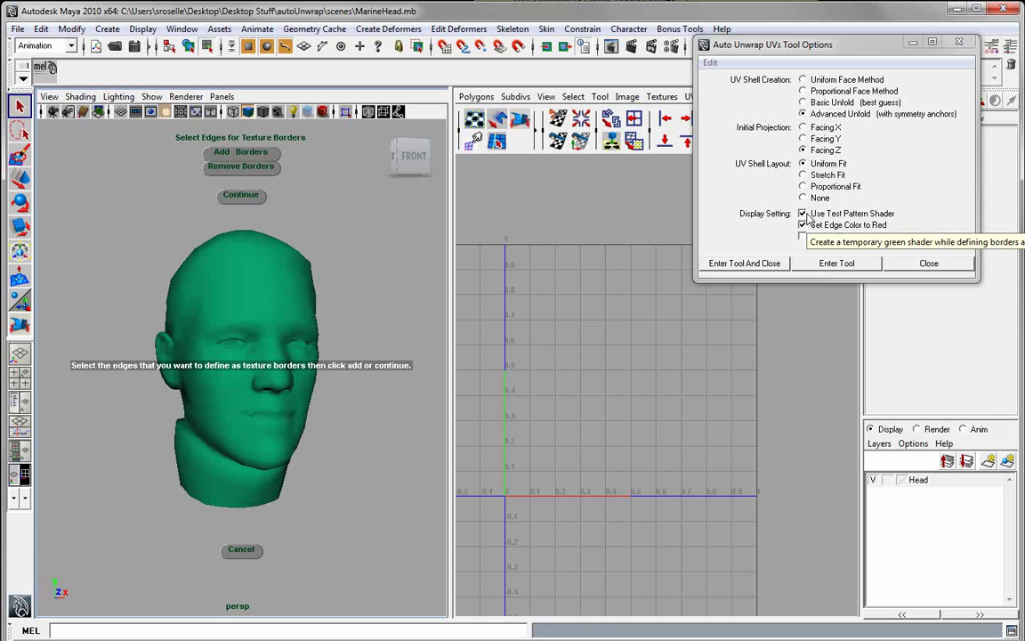
pyautogui.keyDown('alt'); pyautogui.moveTo(272, 338); pyautogui.dragTo(304, 345); pyautogui.keyUp('alt')
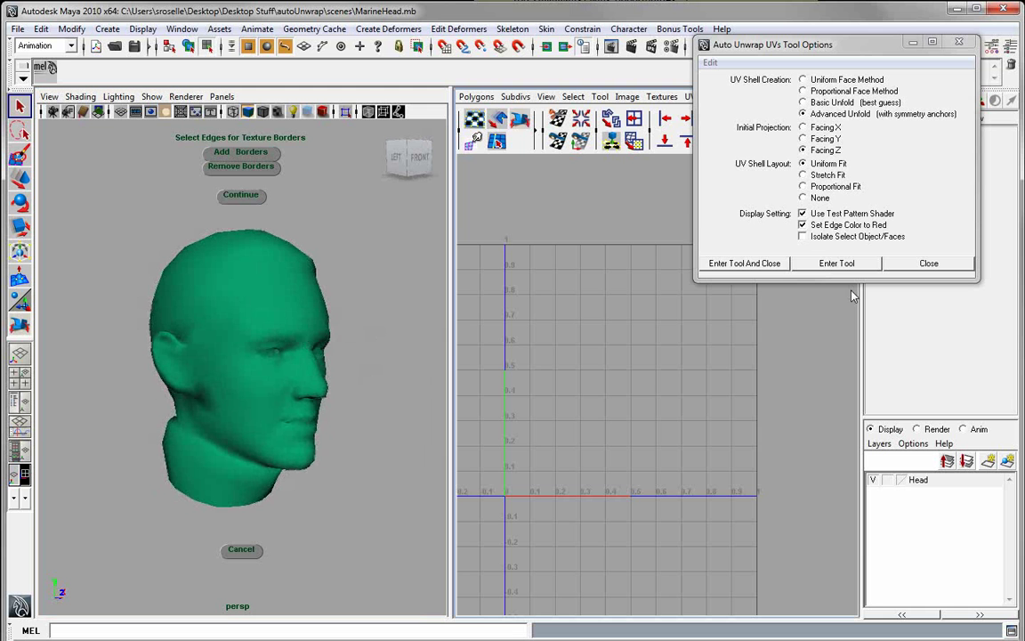
pyautogui.click(270, 351)
pyautogui.click(278, 297)
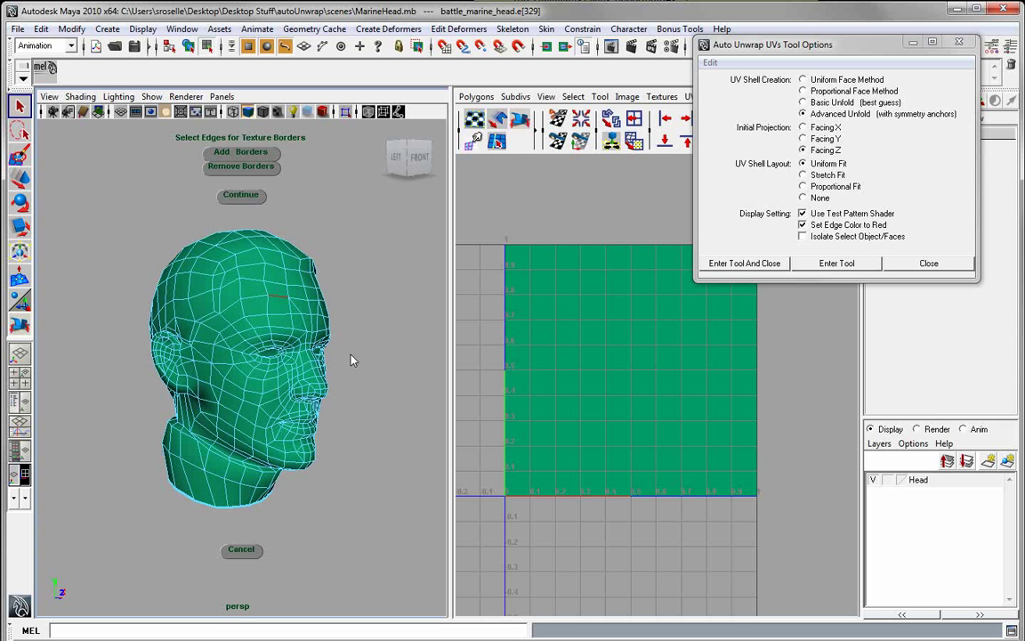
pyautogui.click(351, 355)
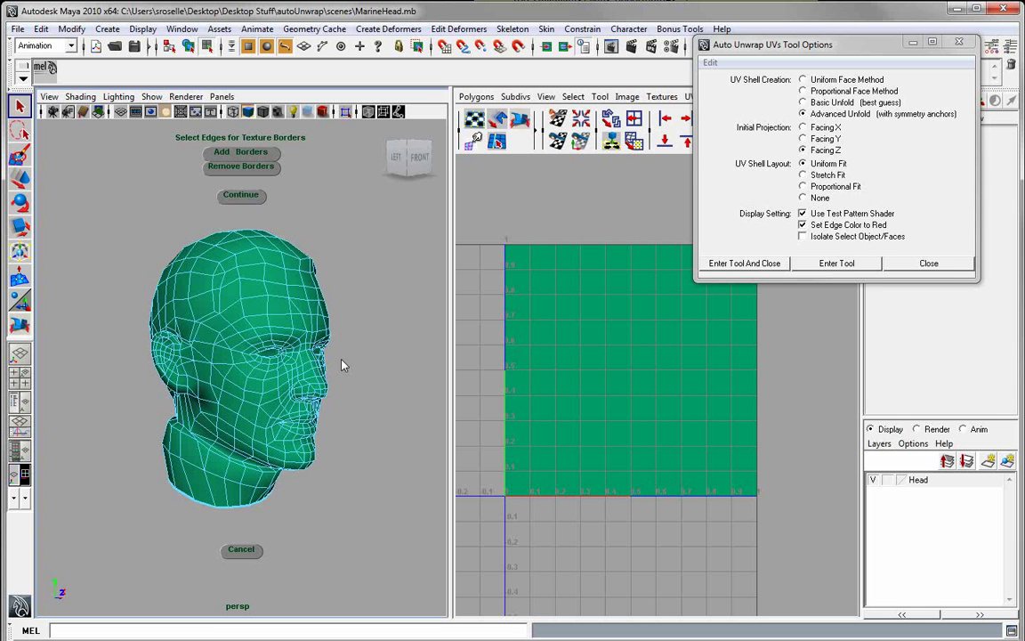
# Step: Define the texture border along the edge path from the top of the head down the back to the neck's lower rim, and continue
pyautogui.keyDown('alt'); pyautogui.moveTo(342, 365); pyautogui.dragTo(207, 353); pyautogui.keyUp('alt')
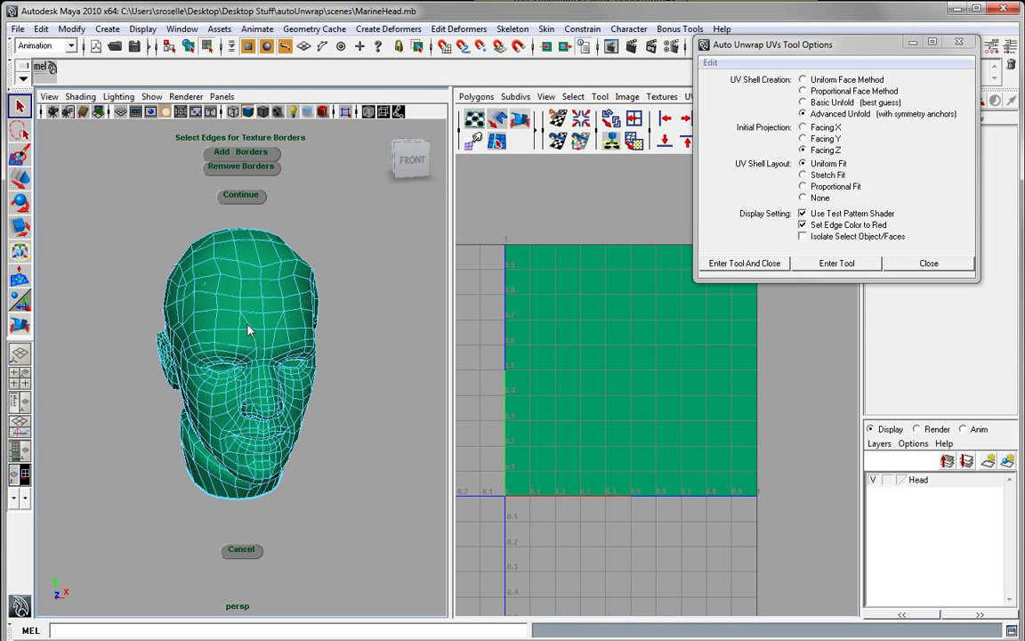
pyautogui.click(170, 393)
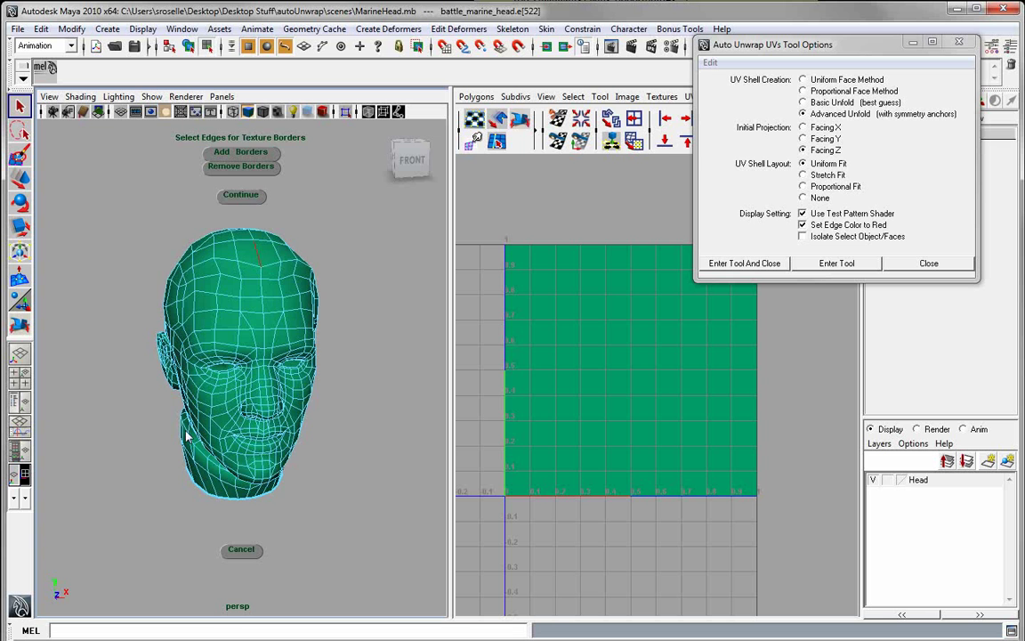
pyautogui.keyDown('alt'); pyautogui.moveTo(170, 392); pyautogui.dragTo(438, 420); pyautogui.keyUp('alt')
pyautogui.click(193, 490)
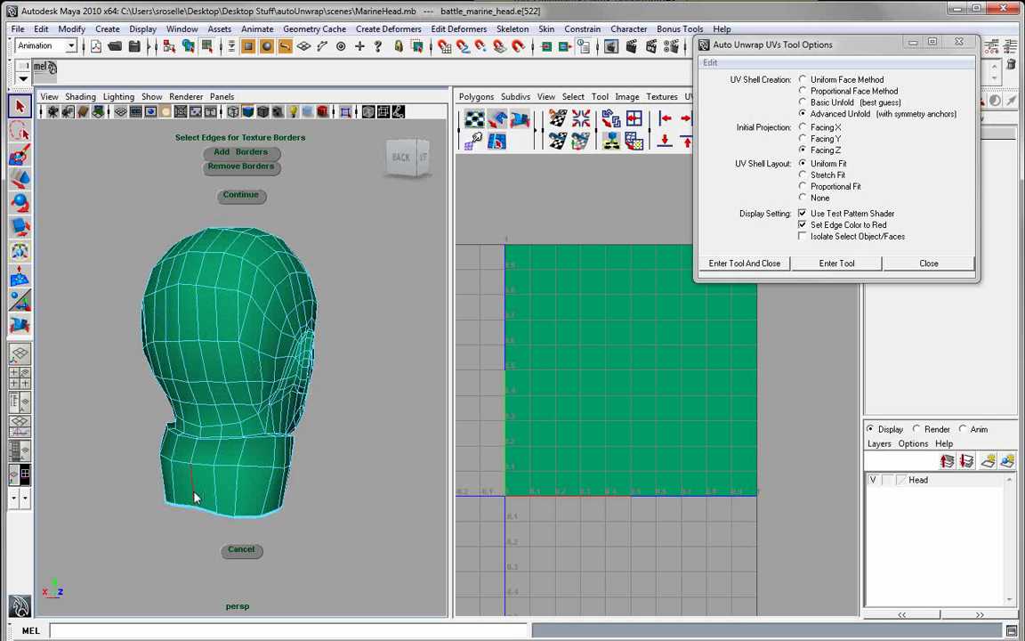
pyautogui.doubleClick(194, 491)
pyautogui.keyDown('alt'); pyautogui.moveTo(258, 307); pyautogui.dragTo(156, 382); pyautogui.keyUp('alt')
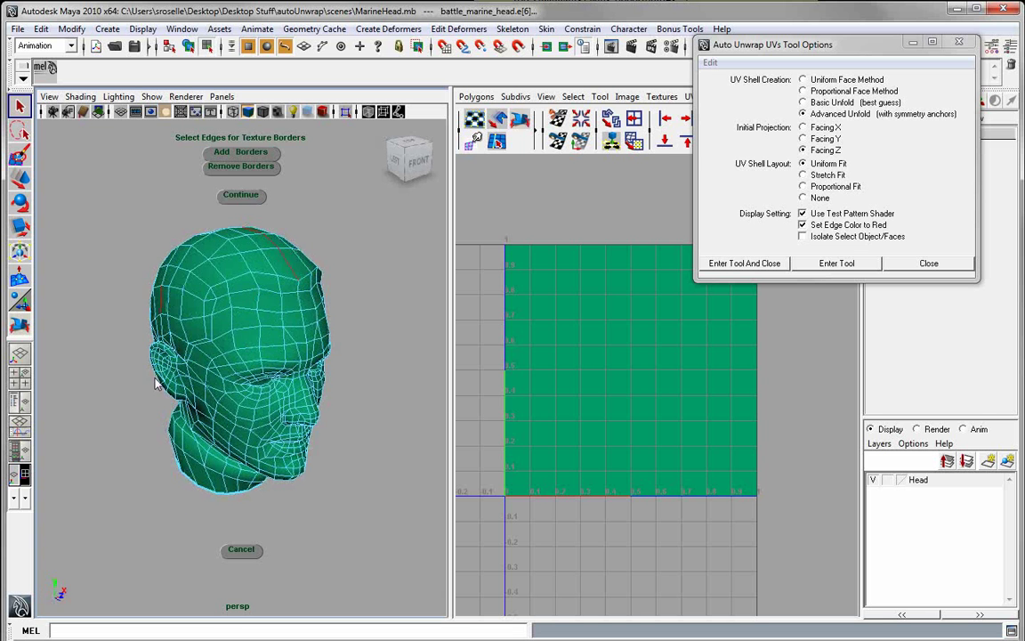
pyautogui.keyDown('alt'); pyautogui.moveTo(140, 344); pyautogui.dragTo(121, 368); pyautogui.keyUp('alt')
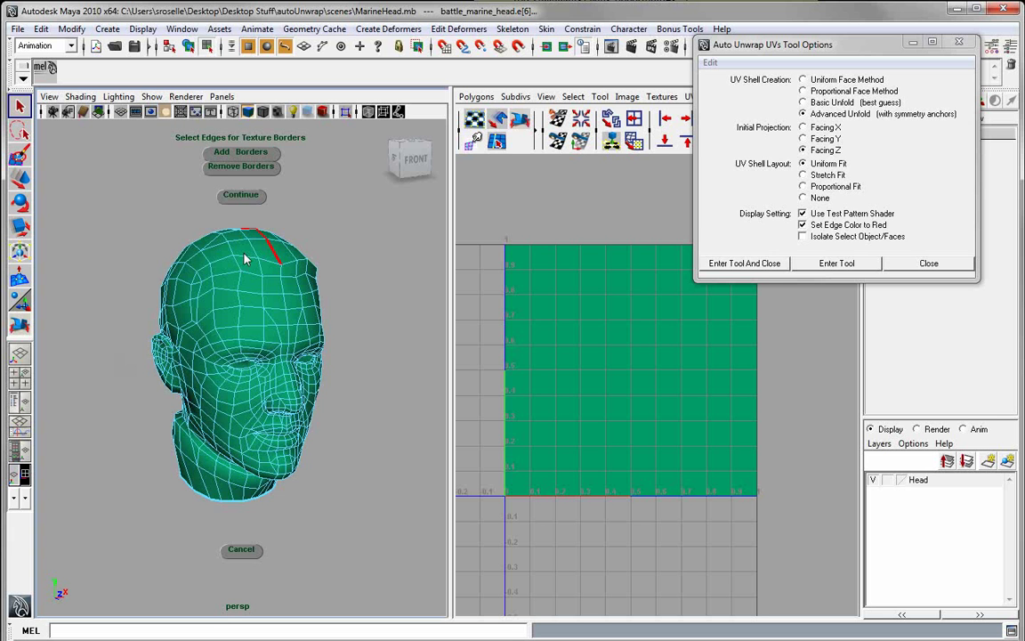
pyautogui.click(243, 195)
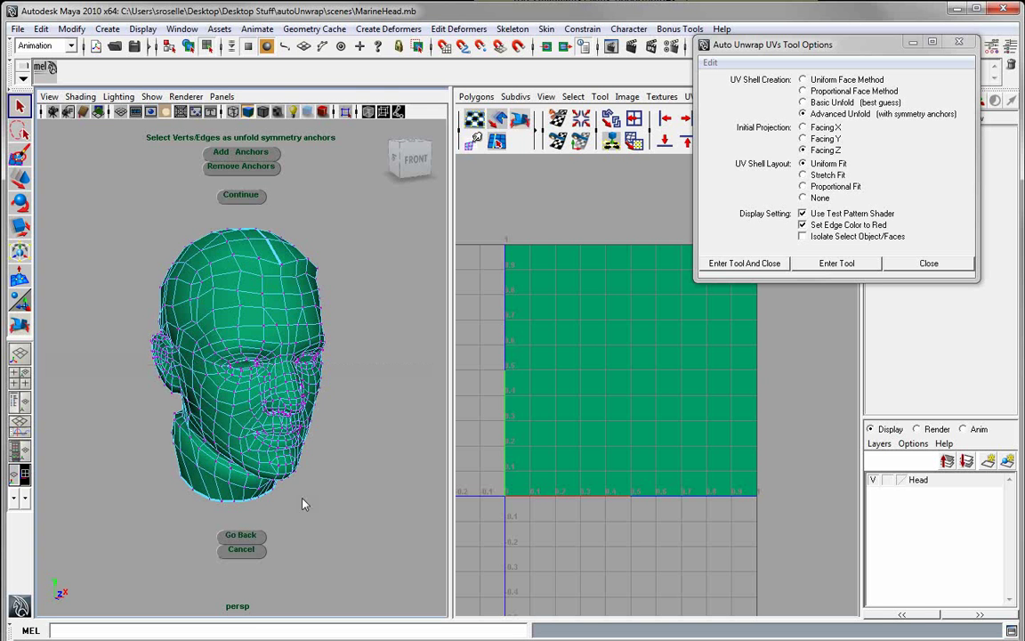
# Step: Pick the vertex at the tip of the nose as an unfold symmetry anchor and continue to generate the head's unwrapped UVs
pyautogui.keyDown('alt'); pyautogui.moveTo(305, 503); pyautogui.dragTo(378, 500, button='right'); pyautogui.keyUp('alt')
pyautogui.keyDown('alt'); pyautogui.moveTo(378, 500); pyautogui.dragTo(332, 485); pyautogui.keyUp('alt')
pyautogui.keyDown('alt'); pyautogui.moveTo(332, 486); pyautogui.dragTo(303, 481, button='middle'); pyautogui.keyUp('alt')
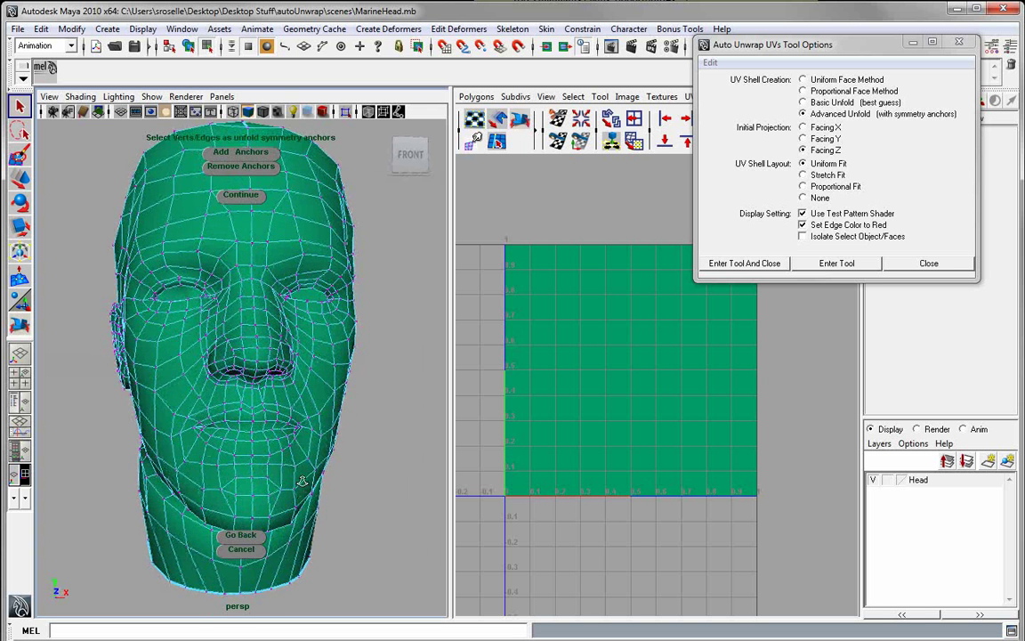
pyautogui.scroll(3, 302, 481)
pyautogui.click(266, 359)
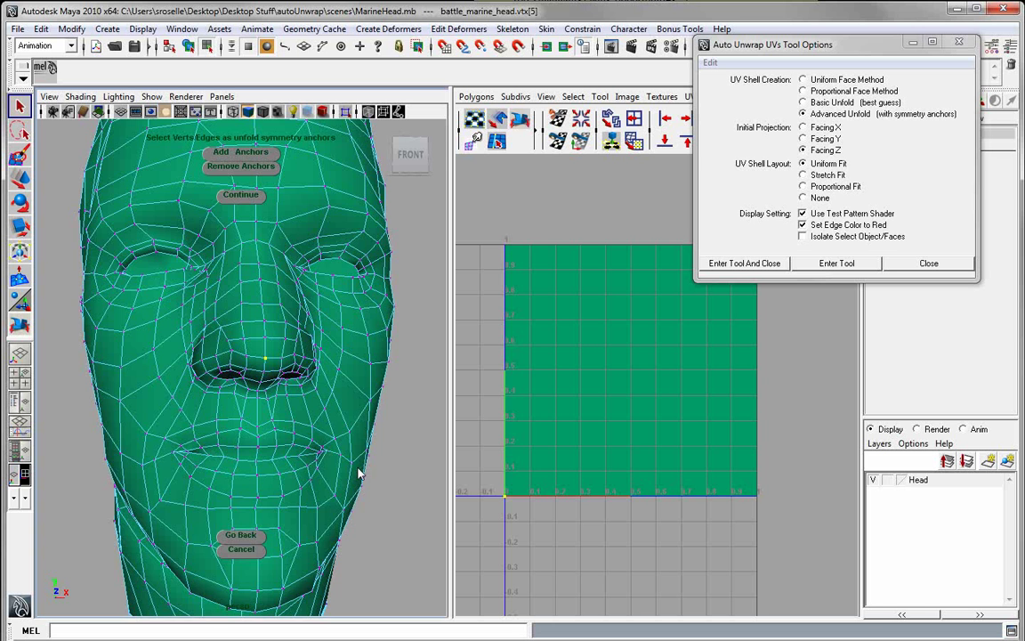
pyautogui.scroll(-4, 358, 475)
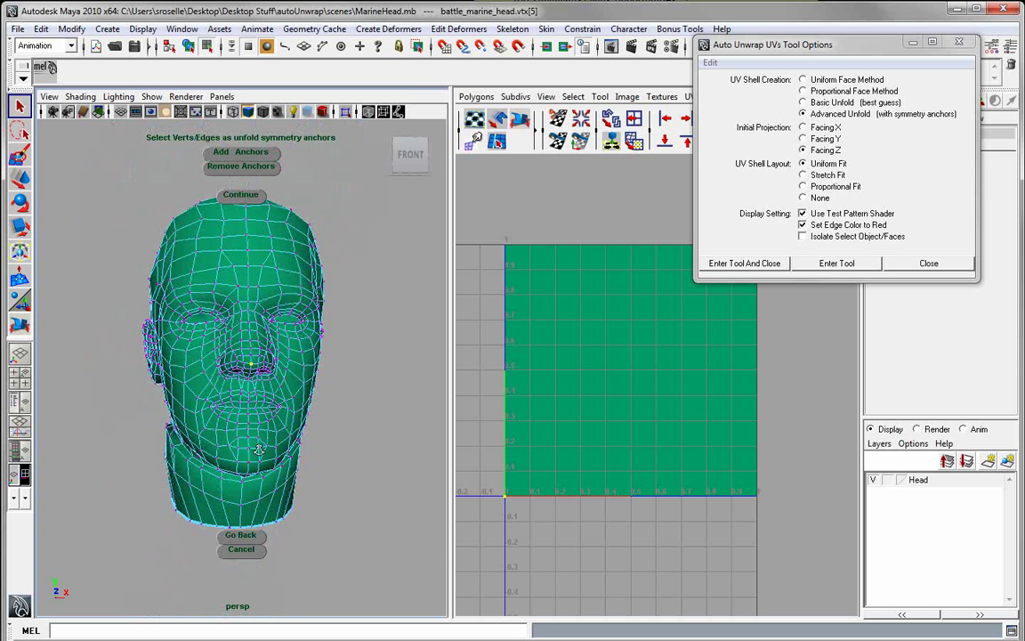
pyautogui.click(237, 201)
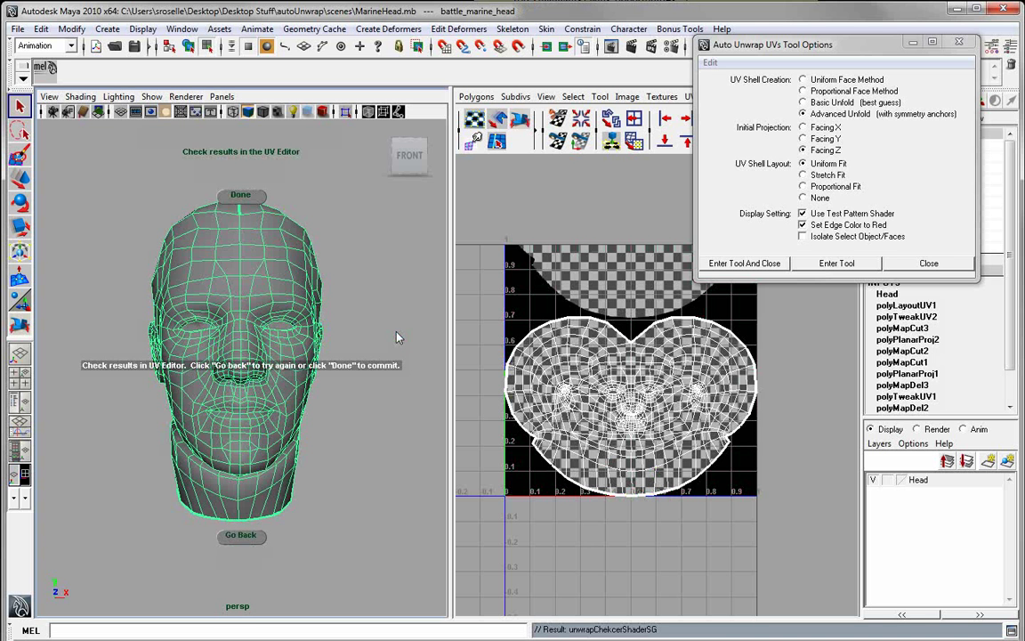
pyautogui.keyDown('alt'); pyautogui.moveTo(104, 446); pyautogui.dragTo(380, 482); pyautogui.keyUp('alt')
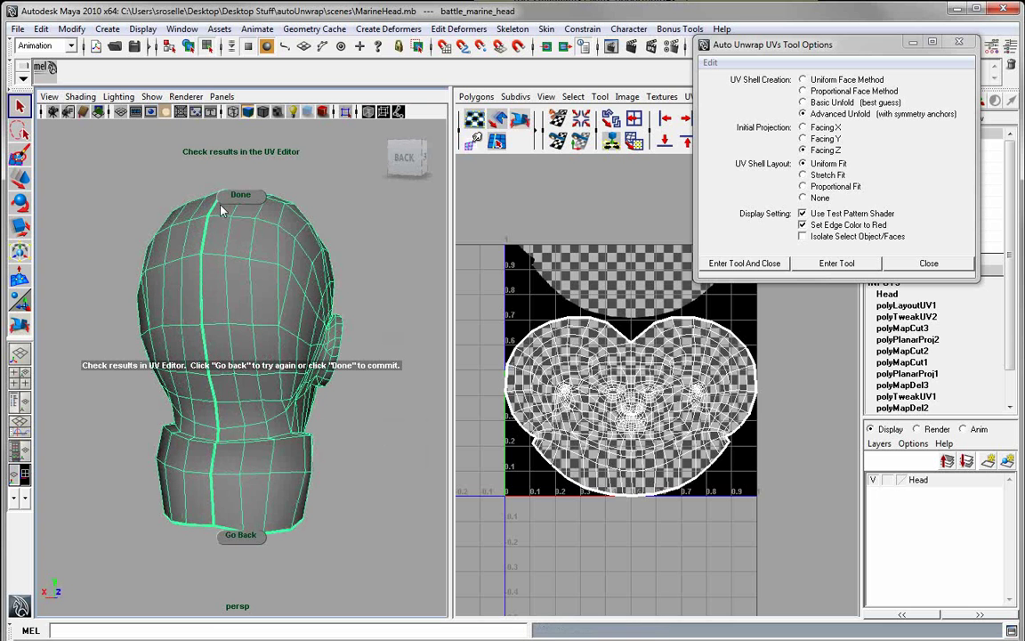
# Step: Examine the checker pattern on the textured head from front, side and back, and compare it with the UV shell's distortion
pyautogui.scroll(5, 656, 445)
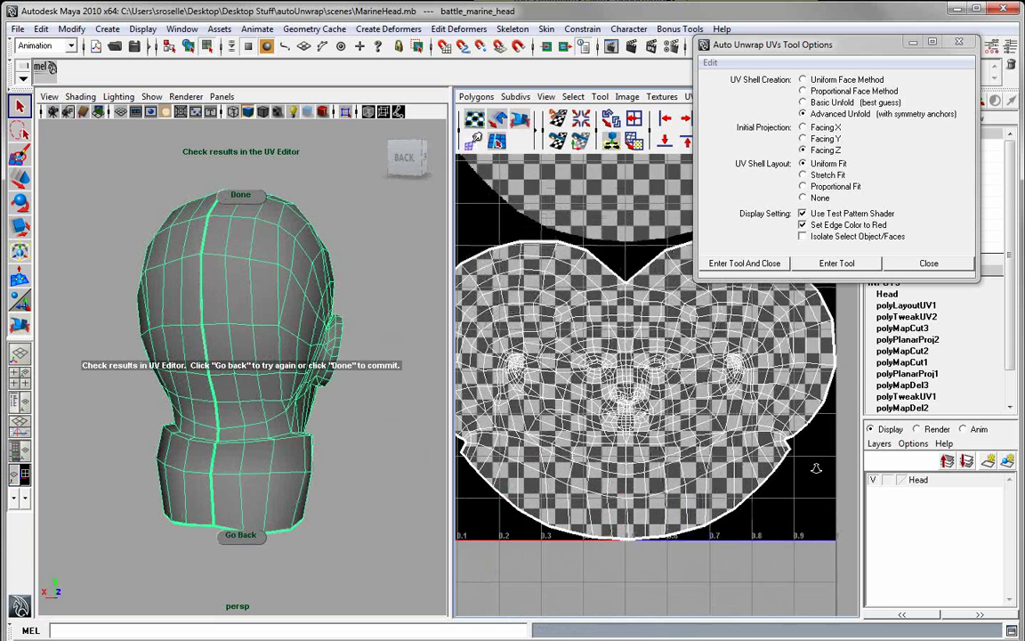
pyautogui.keyDown('alt'); pyautogui.moveTo(384, 379); pyautogui.dragTo(55, 413); pyautogui.keyUp('alt')
pyautogui.press('6')
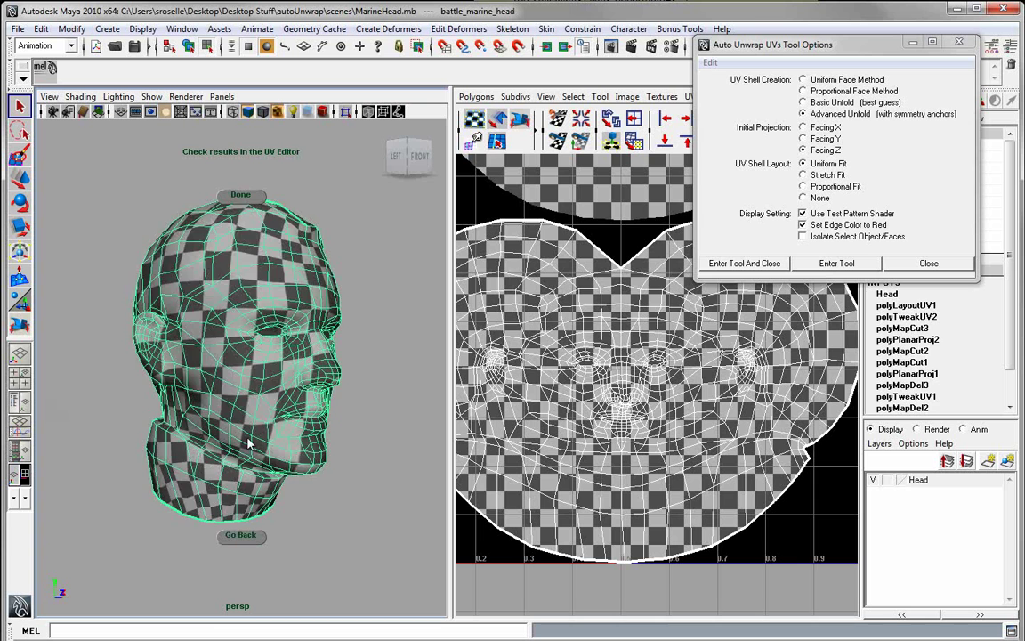
pyautogui.keyDown('alt'); pyautogui.moveTo(318, 448); pyautogui.dragTo(342, 449); pyautogui.keyUp('alt')
pyautogui.click(342, 449)
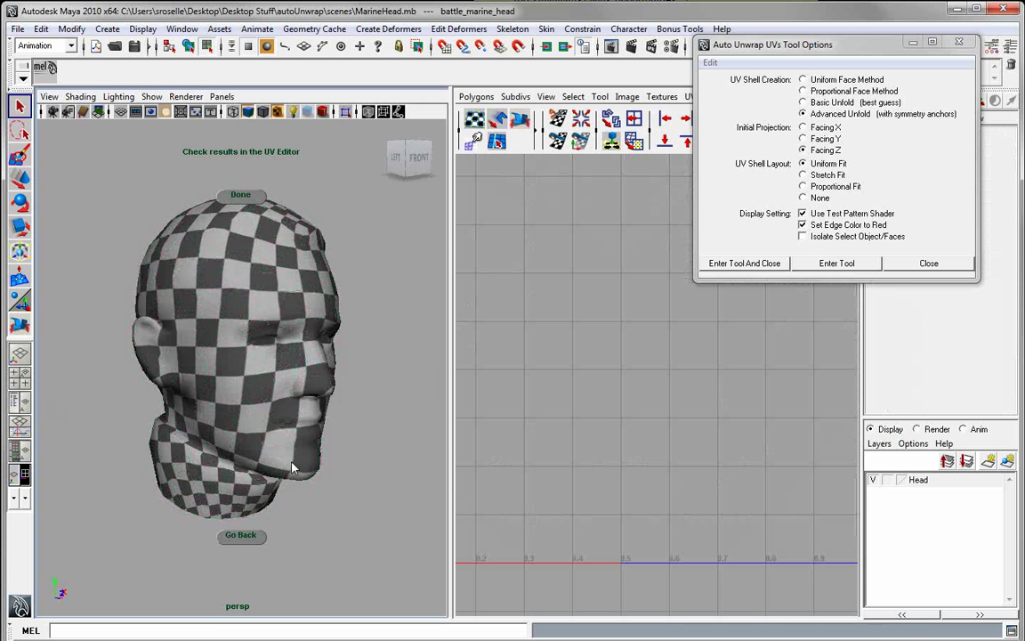
pyautogui.keyDown('alt'); pyautogui.moveTo(253, 462); pyautogui.dragTo(197, 464); pyautogui.keyUp('alt')
pyautogui.click(197, 464)
pyautogui.keyDown('alt'); pyautogui.moveTo(636, 487); pyautogui.dragTo(735, 507, button='right'); pyautogui.keyUp('alt')
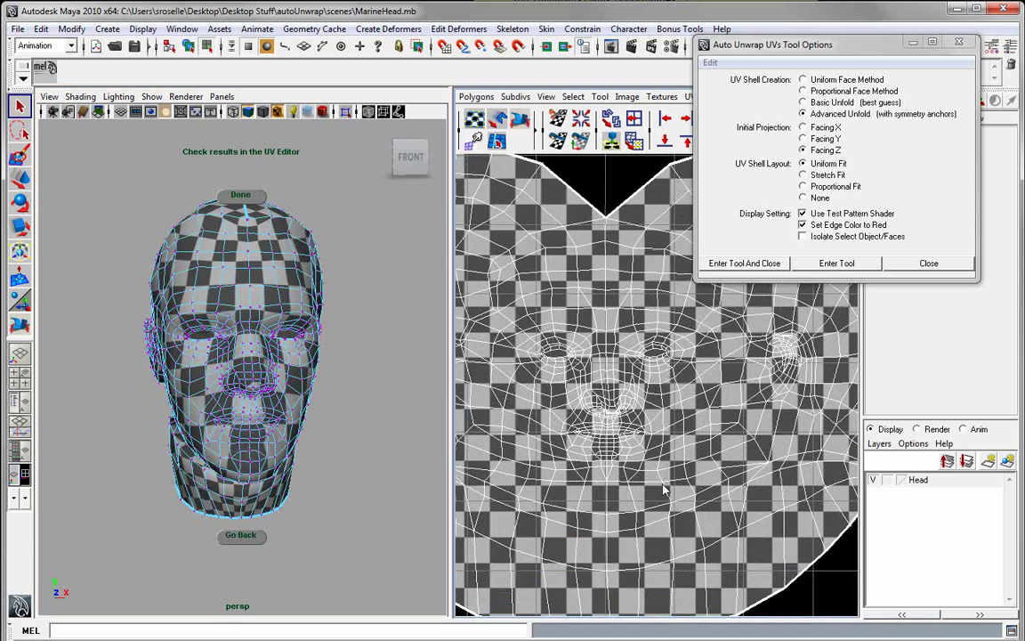
pyautogui.keyDown('alt'); pyautogui.moveTo(665, 486); pyautogui.dragTo(729, 495, button='middle'); pyautogui.keyUp('alt')
pyautogui.keyDown('alt'); pyautogui.moveTo(708, 490); pyautogui.dragTo(525, 473, button='right'); pyautogui.keyUp('alt')
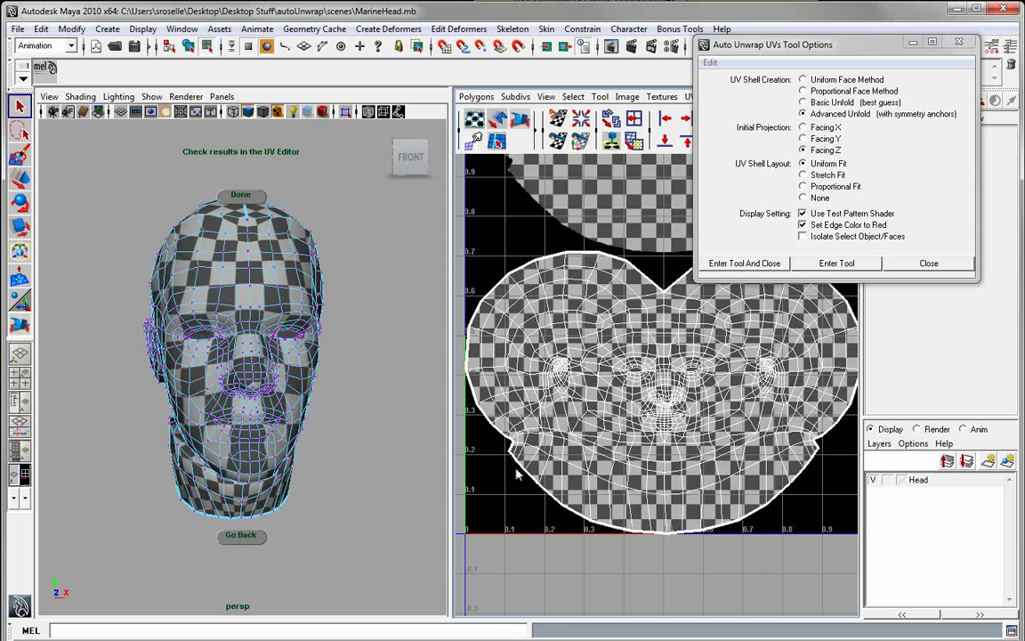
pyautogui.keyDown('alt'); pyautogui.moveTo(148, 545); pyautogui.dragTo(294, 434); pyautogui.keyUp('alt')
pyautogui.keyDown('alt'); pyautogui.moveTo(190, 394); pyautogui.dragTo(396, 399); pyautogui.keyUp('alt')
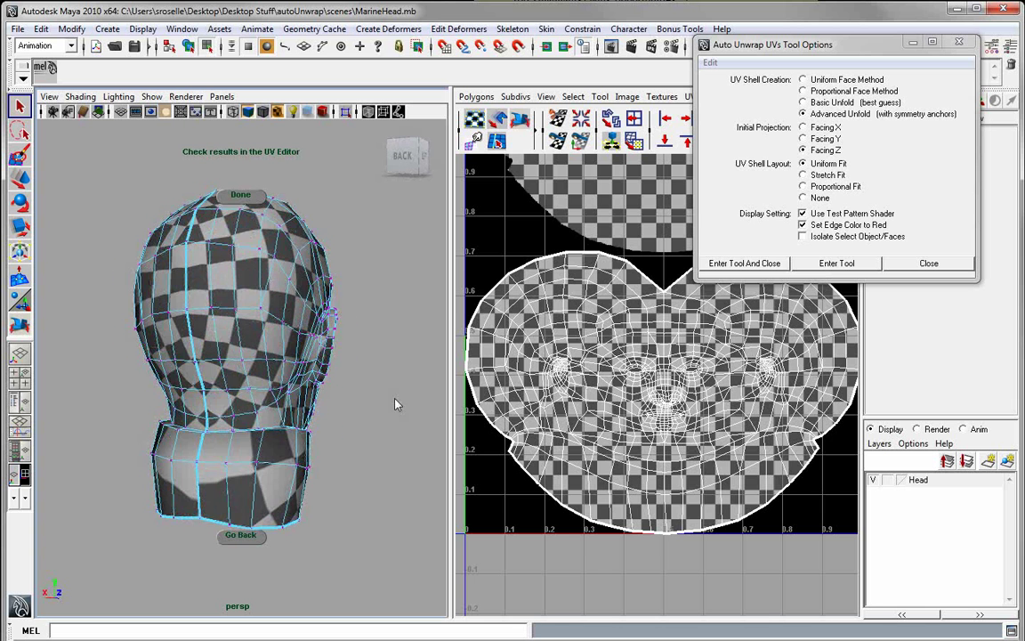
pyautogui.keyDown('alt'); pyautogui.moveTo(203, 420); pyautogui.dragTo(83, 466); pyautogui.keyUp('alt')
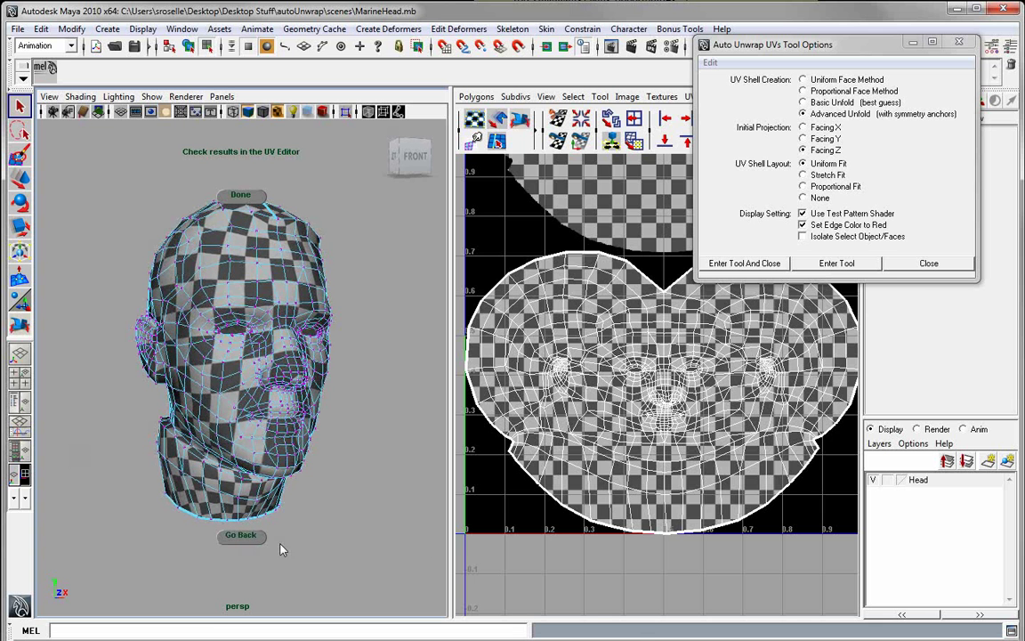
# Step: Go back to the texture border stage and add the crease edges around the back of the neck as borders
pyautogui.click(242, 537)
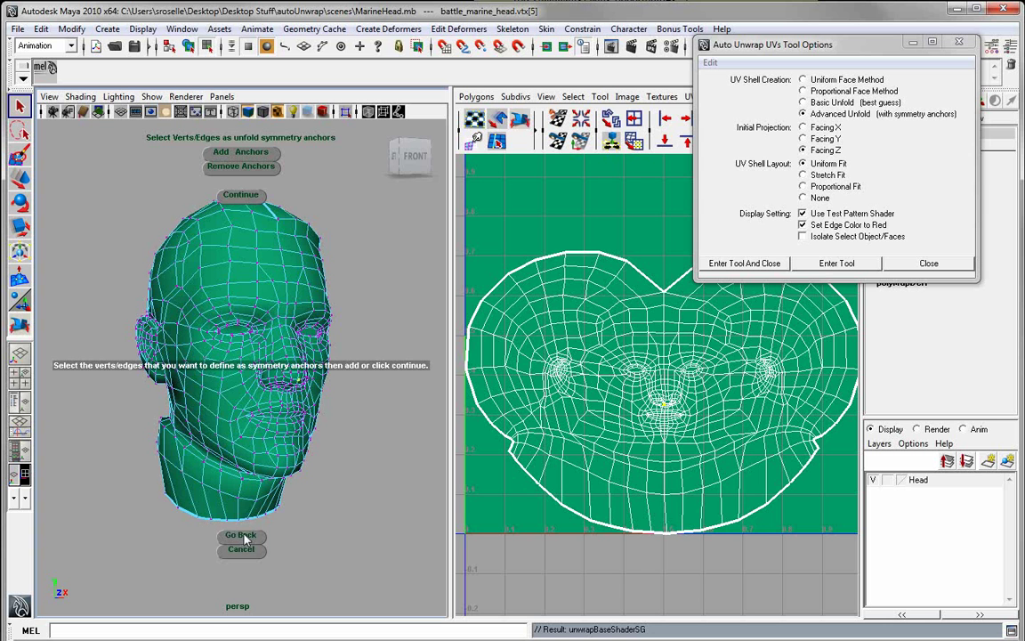
pyautogui.click(243, 536)
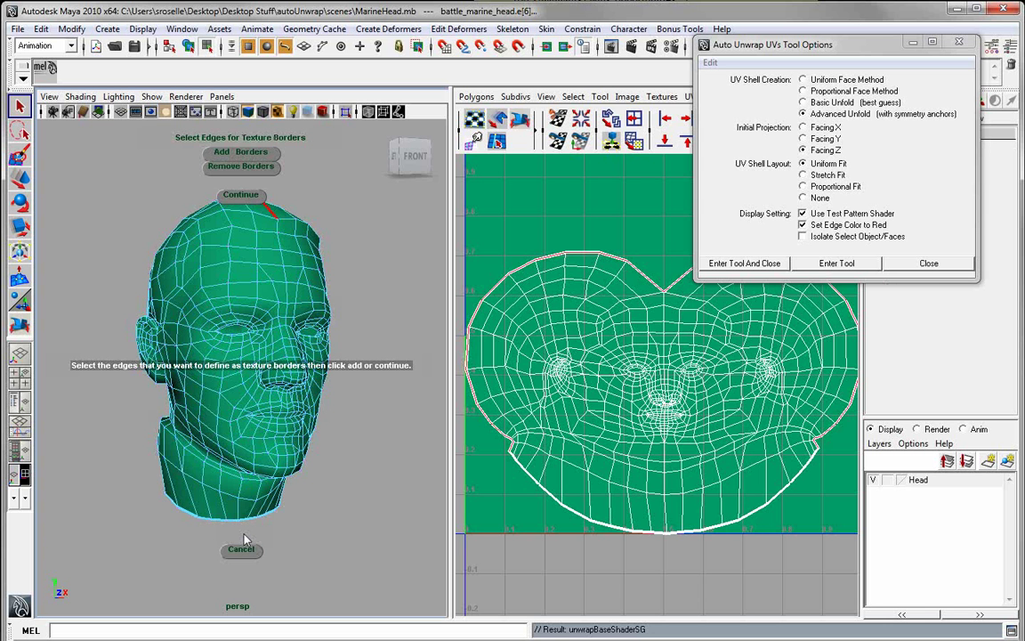
pyautogui.keyDown('alt'); pyautogui.moveTo(365, 421); pyautogui.dragTo(393, 412); pyautogui.keyUp('alt')
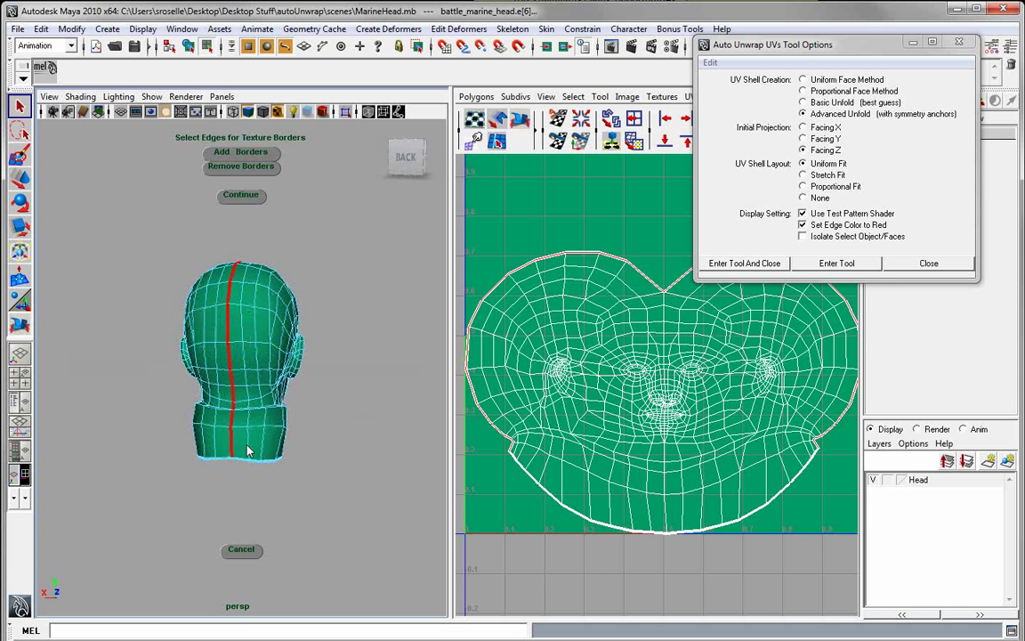
pyautogui.keyDown('alt'); pyautogui.moveTo(233, 402); pyautogui.dragTo(168, 428); pyautogui.keyUp('alt')
pyautogui.keyDown('alt'); pyautogui.moveTo(167, 428); pyautogui.dragTo(355, 474, button='right'); pyautogui.keyUp('alt')
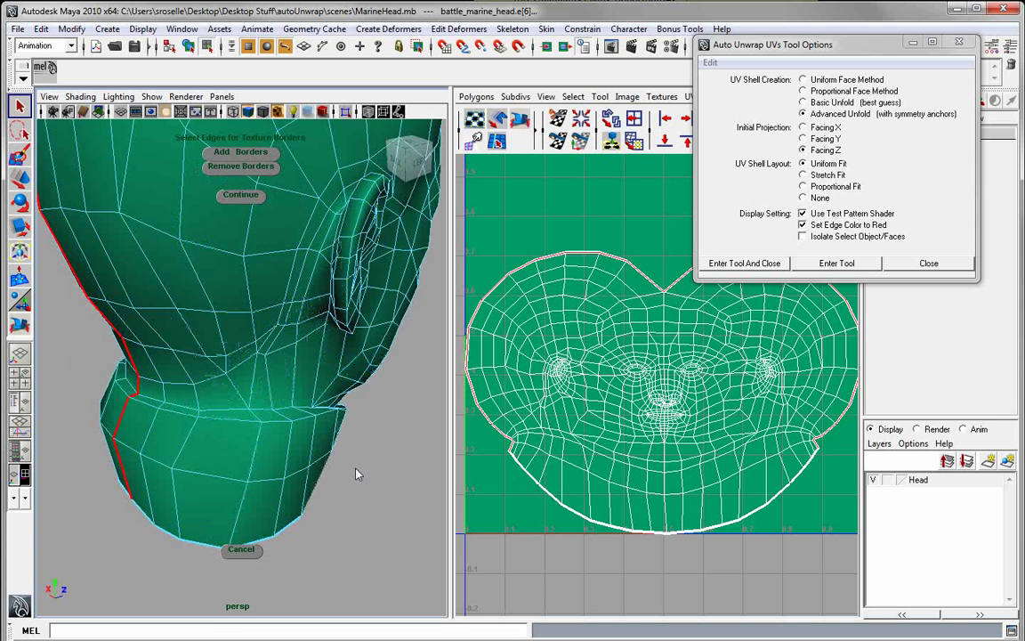
pyautogui.doubleClick(229, 416)
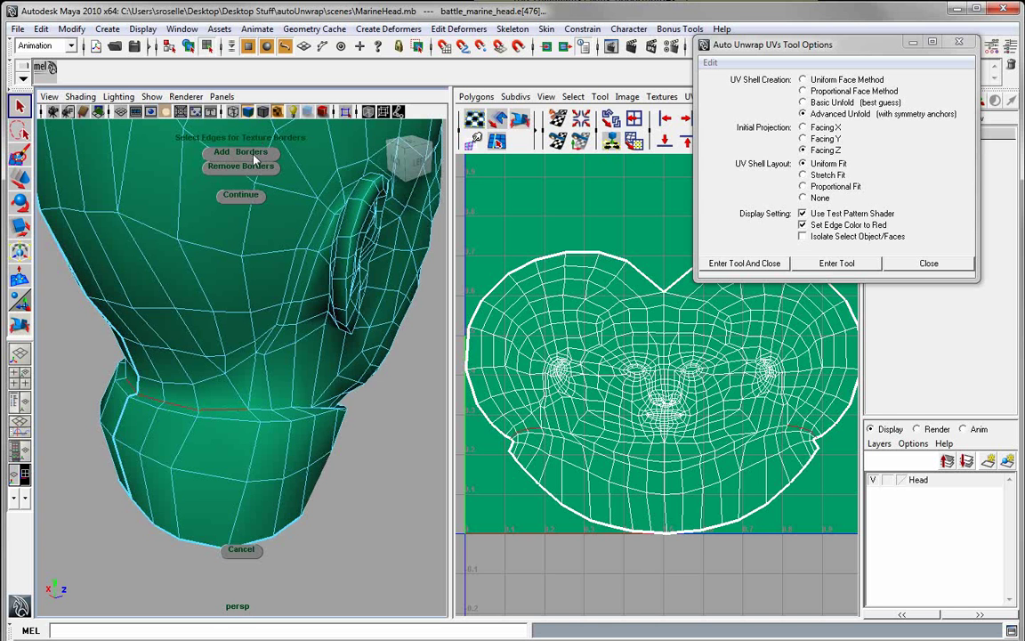
pyautogui.click(254, 154)
# Step: Select the remaining neck crease edges along the sides and under the jaw, and add them as texture borders
pyautogui.click(265, 411)
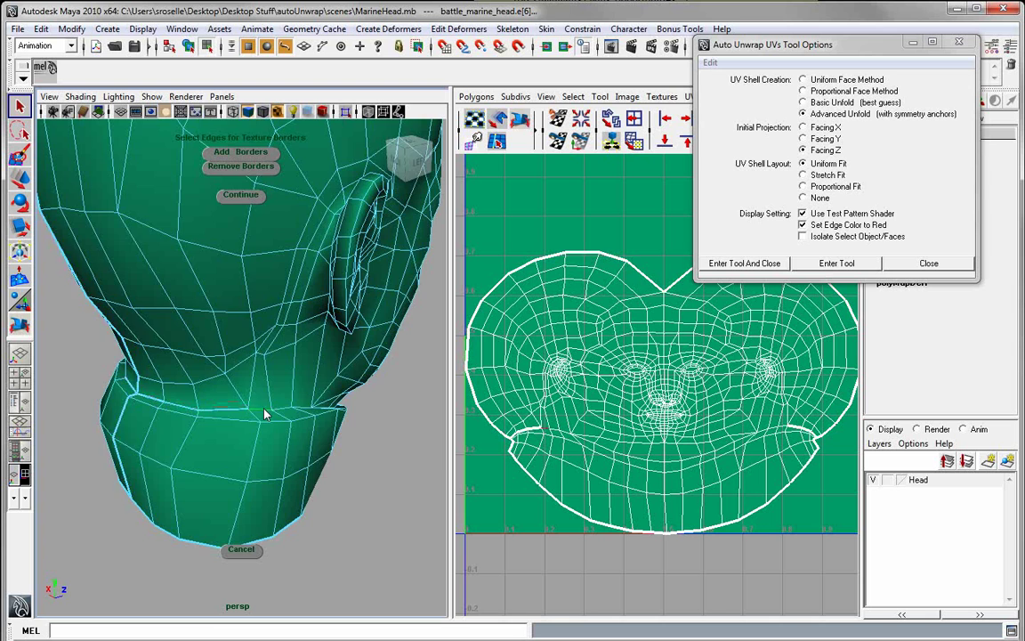
pyautogui.keyDown('alt'); pyautogui.moveTo(265, 411); pyautogui.dragTo(235, 441); pyautogui.keyUp('alt')
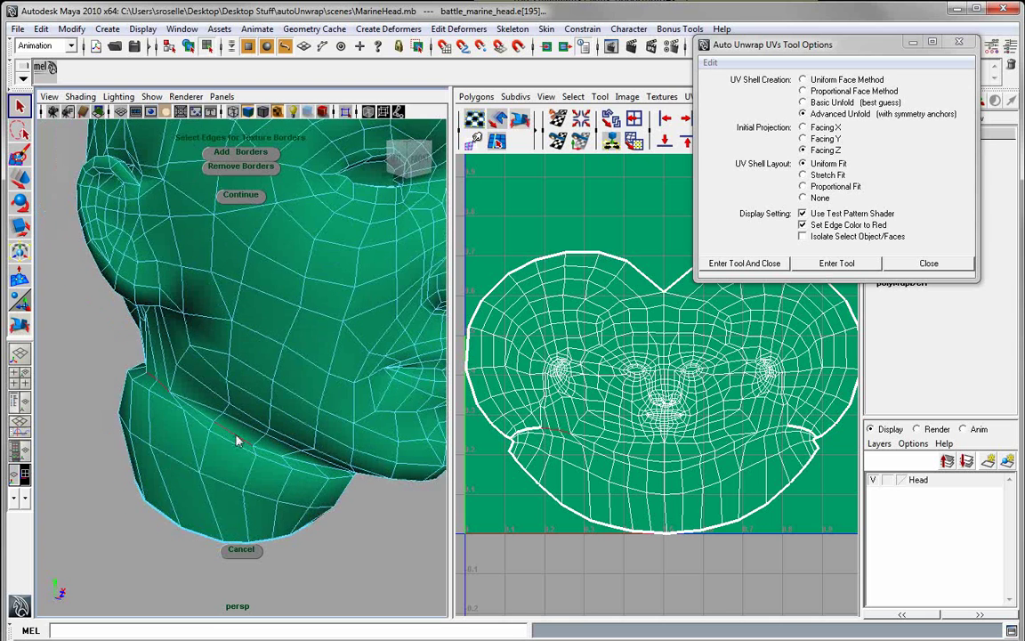
pyautogui.click(237, 440)
pyautogui.keyDown('alt'); pyautogui.moveTo(291, 474); pyautogui.dragTo(185, 474); pyautogui.keyUp('alt')
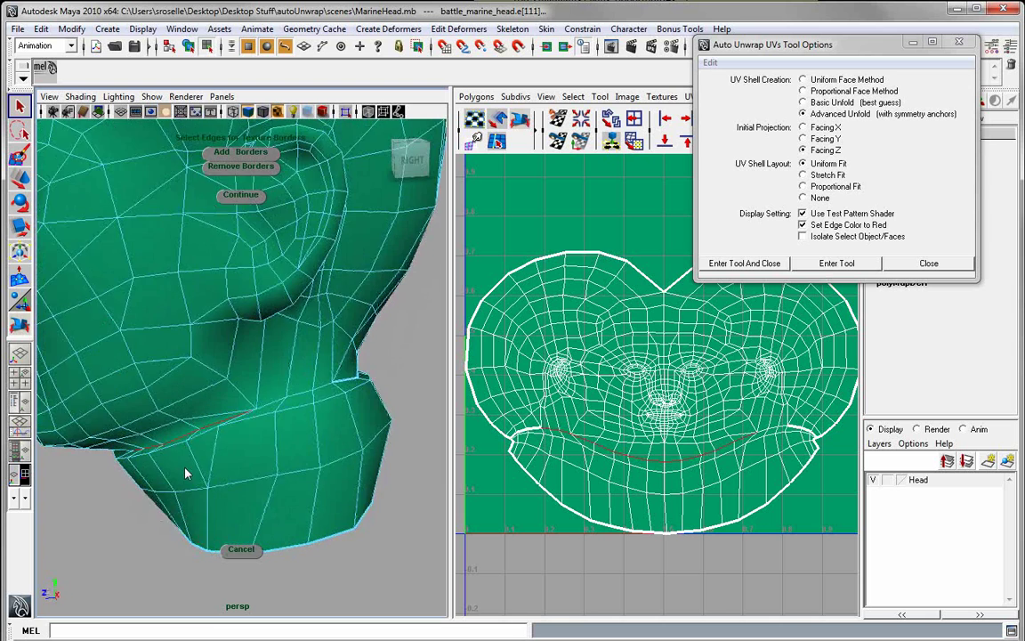
pyautogui.click(266, 407)
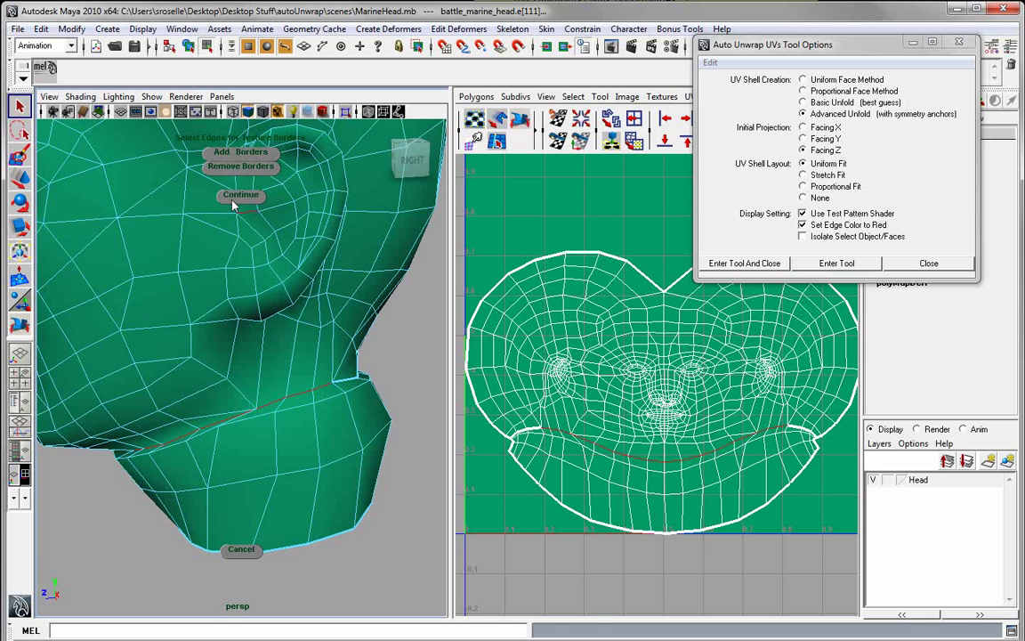
pyautogui.click(232, 153)
# Step: Accept the neck borders, pick the nose-tip vertex as the symmetry anchor and generate the unwrapped UVs
pyautogui.keyDown('alt'); pyautogui.moveTo(283, 379); pyautogui.dragTo(214, 468); pyautogui.keyUp('alt')
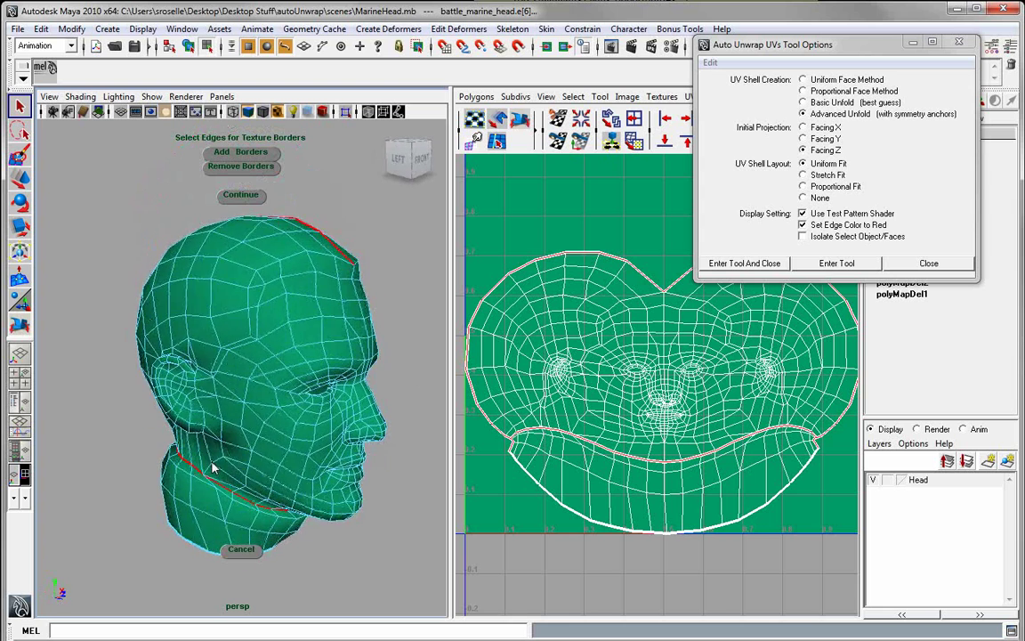
pyautogui.keyDown('alt'); pyautogui.moveTo(213, 467); pyautogui.dragTo(238, 265, button='right'); pyautogui.keyUp('alt')
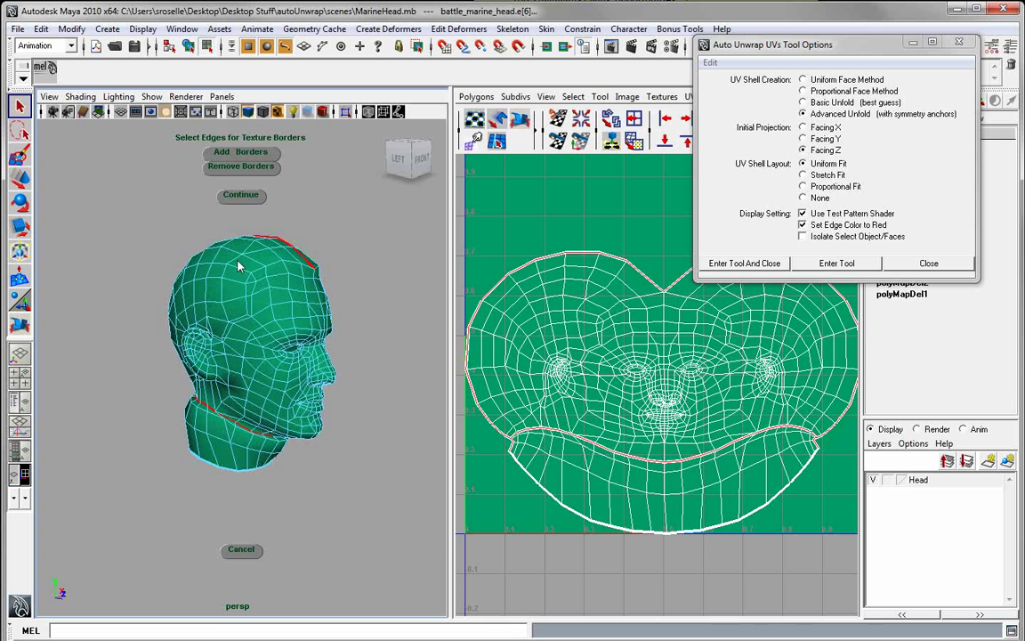
pyautogui.click(242, 198)
pyautogui.keyDown('alt'); pyautogui.moveTo(328, 423); pyautogui.dragTo(236, 418); pyautogui.keyUp('alt')
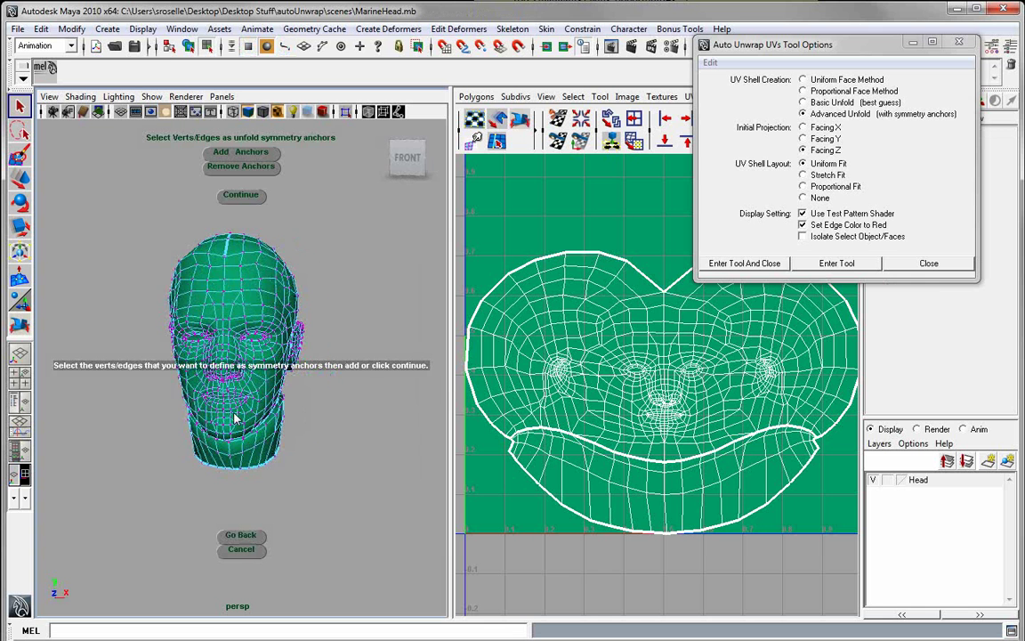
pyautogui.keyDown('alt'); pyautogui.moveTo(236, 418); pyautogui.dragTo(297, 435, button='right'); pyautogui.keyUp('alt')
pyautogui.click(204, 372)
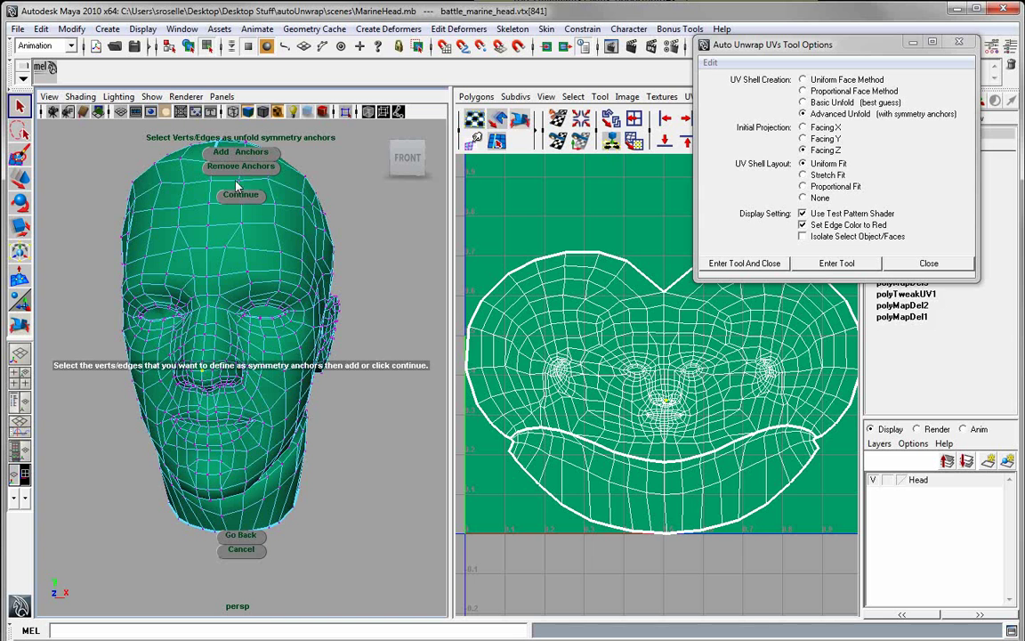
pyautogui.click(240, 193)
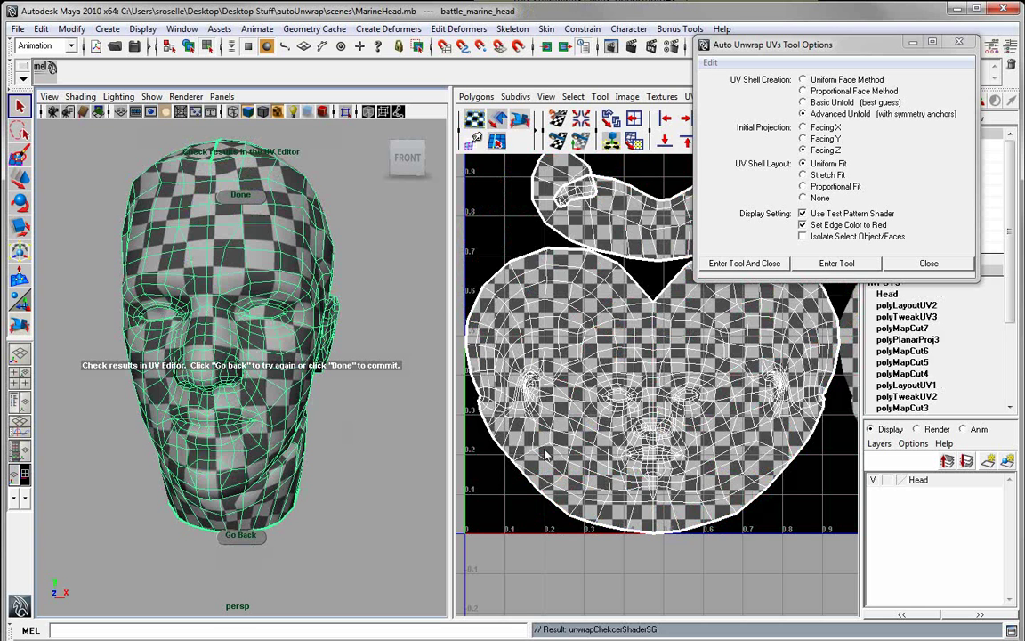
# Step: Go back to the texture border stage and add the hairline edges across the forehead down to both temples as borders
pyautogui.scroll(-3, 570, 512)
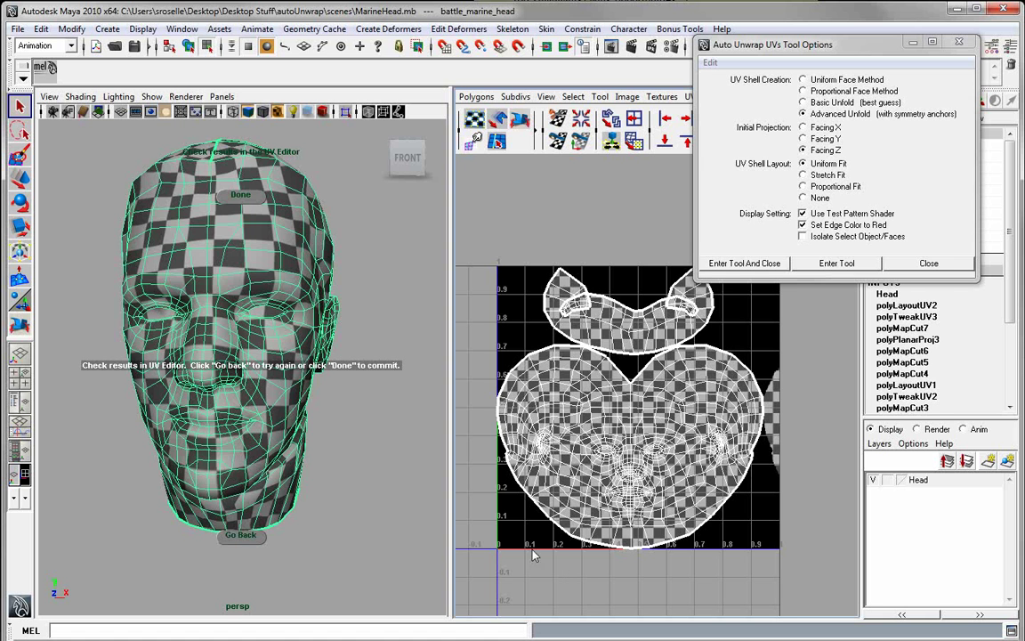
pyautogui.click(251, 537)
pyautogui.click(254, 538)
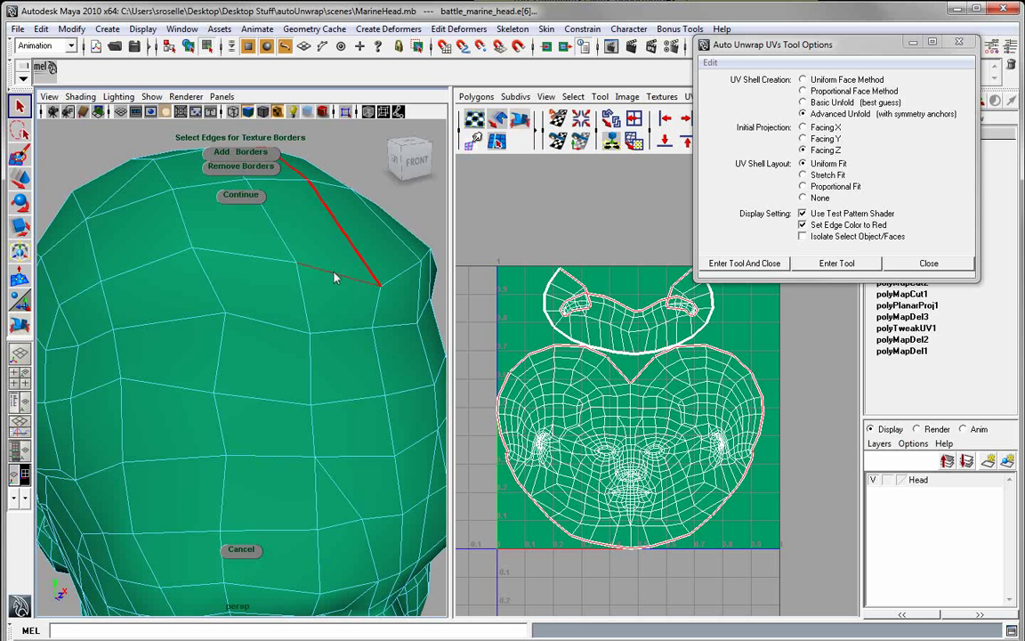
pyautogui.click(334, 278)
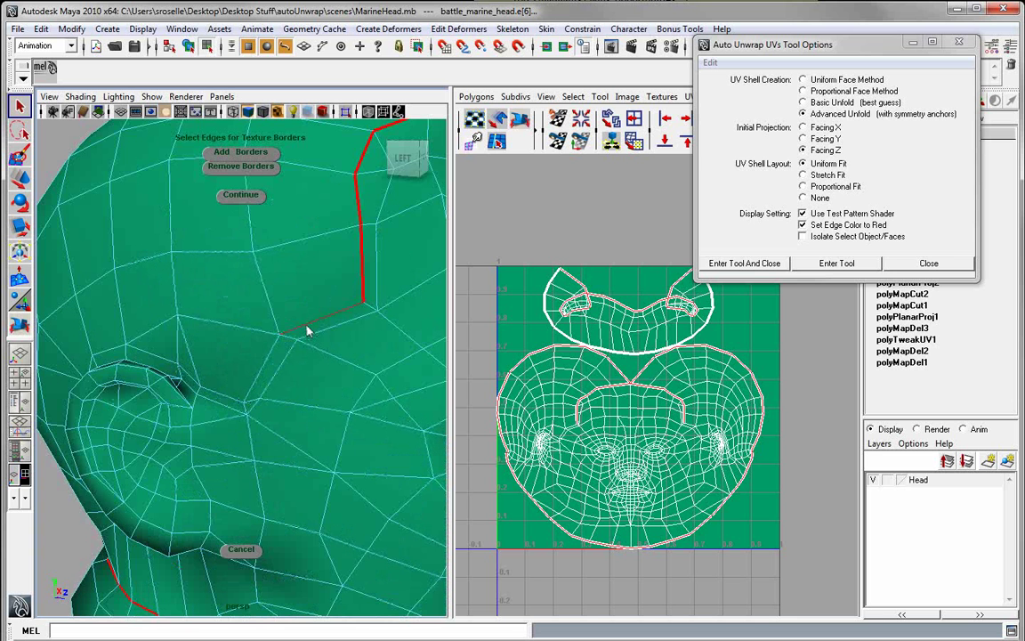
# Step: Select the edge path on the head's left side from the hairline border across the temple to above the ear, undoing the excess selection
pyautogui.click(305, 324)
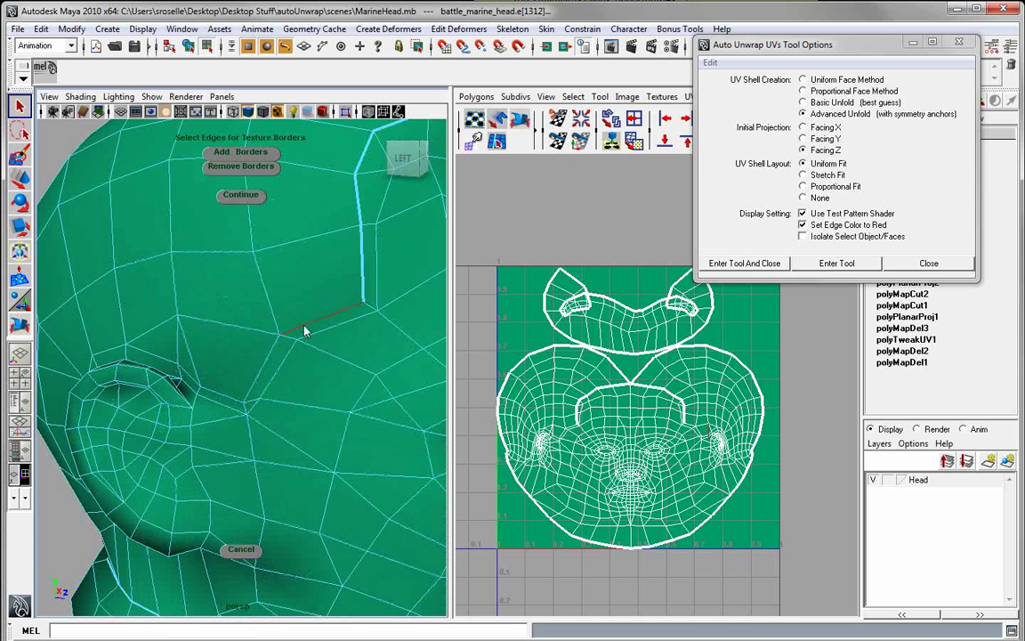
pyautogui.click(307, 329)
pyautogui.keyDown('shift'); pyautogui.click(230, 401); pyautogui.keyUp('shift')
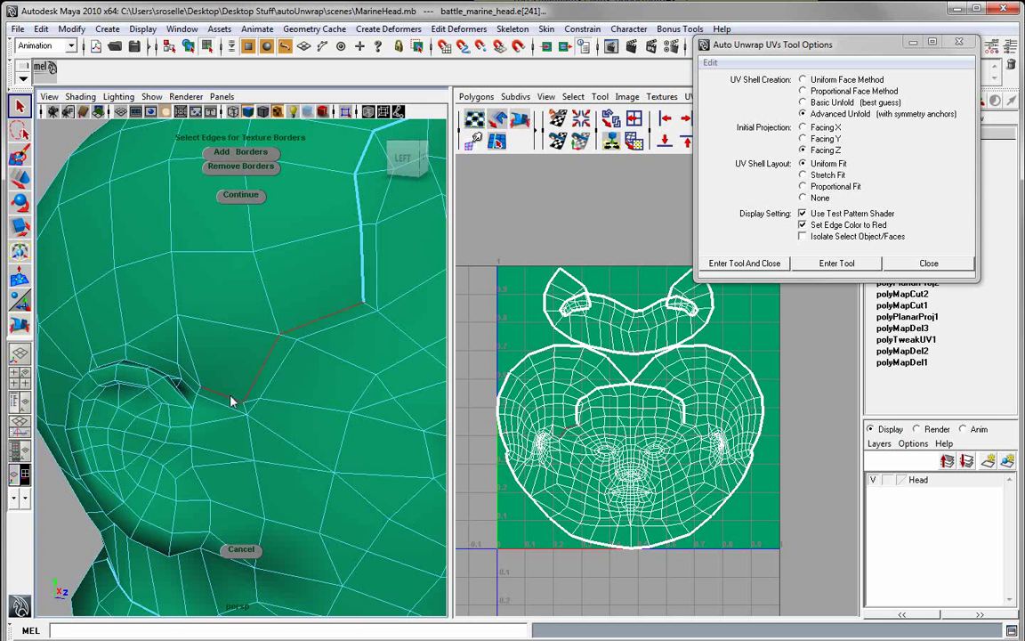
pyautogui.keyDown('shift'); pyautogui.doubleClick(159, 359); pyautogui.keyUp('shift')
pyautogui.keyDown('alt'); pyautogui.moveTo(162, 401); pyautogui.dragTo(174, 374); pyautogui.keyUp('alt')
pyautogui.hotkey('ctrl', 'z')
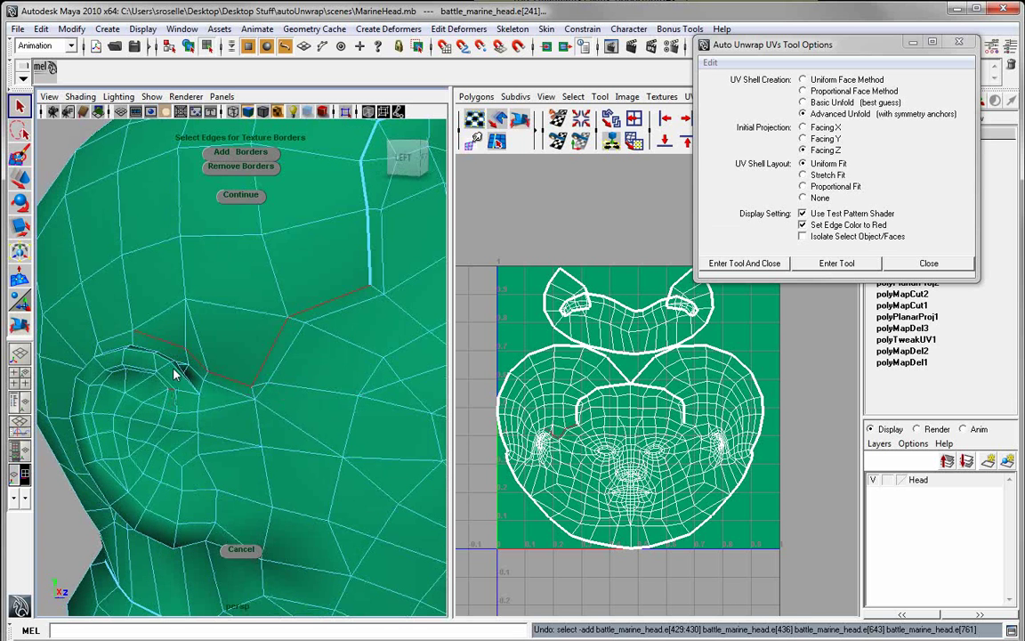
# Step: Extend the selected path behind the left ear down to the neck border and add it as a texture border
pyautogui.keyDown('alt'); pyautogui.moveTo(160, 469); pyautogui.dragTo(302, 252); pyautogui.keyUp('alt')
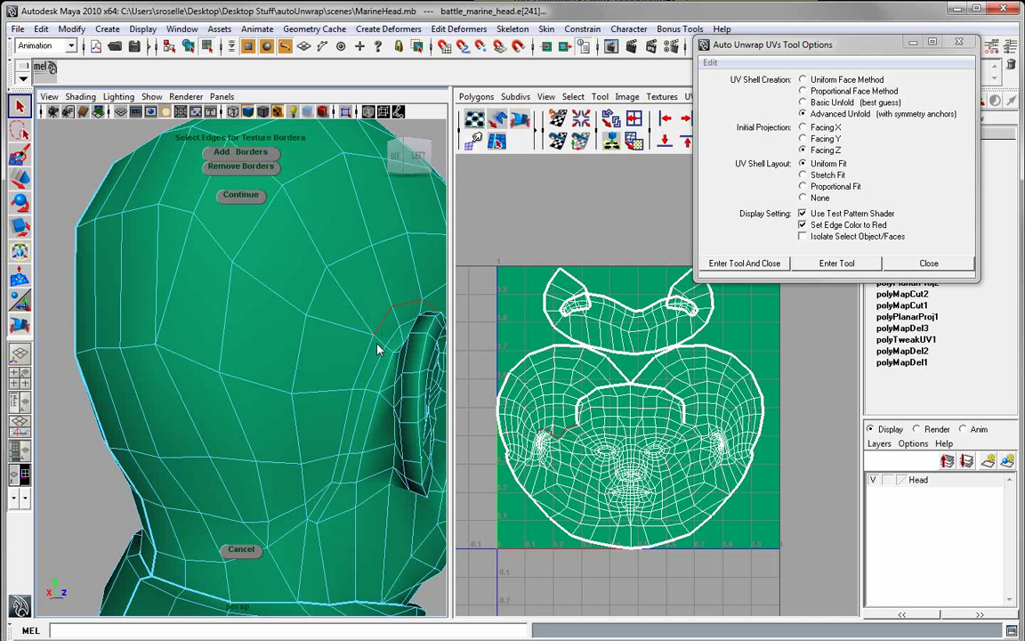
pyautogui.keyDown('alt'); pyautogui.moveTo(371, 494); pyautogui.dragTo(347, 477); pyautogui.keyUp('alt')
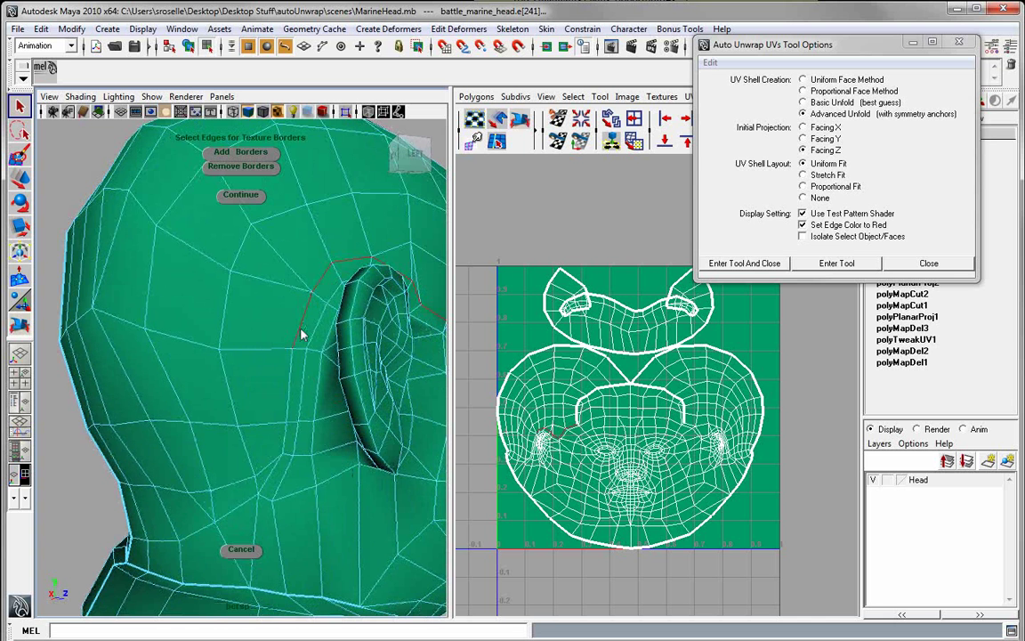
pyautogui.click(283, 396)
pyautogui.click(256, 521)
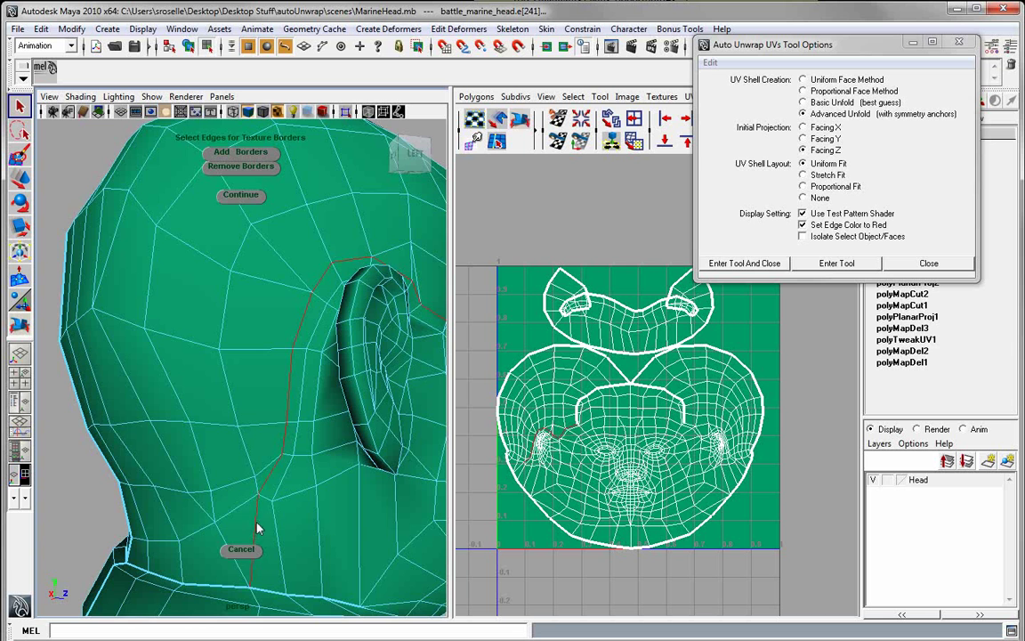
pyautogui.scroll(-5, 279, 531)
pyautogui.keyDown('alt'); pyautogui.moveTo(288, 493); pyautogui.dragTo(266, 492); pyautogui.keyUp('alt')
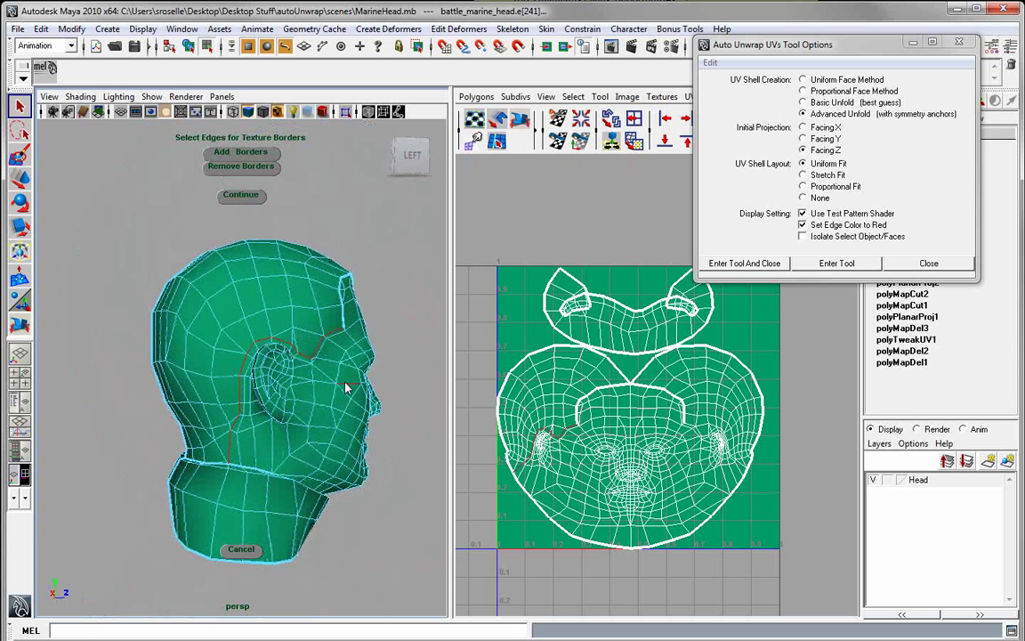
pyautogui.click(248, 155)
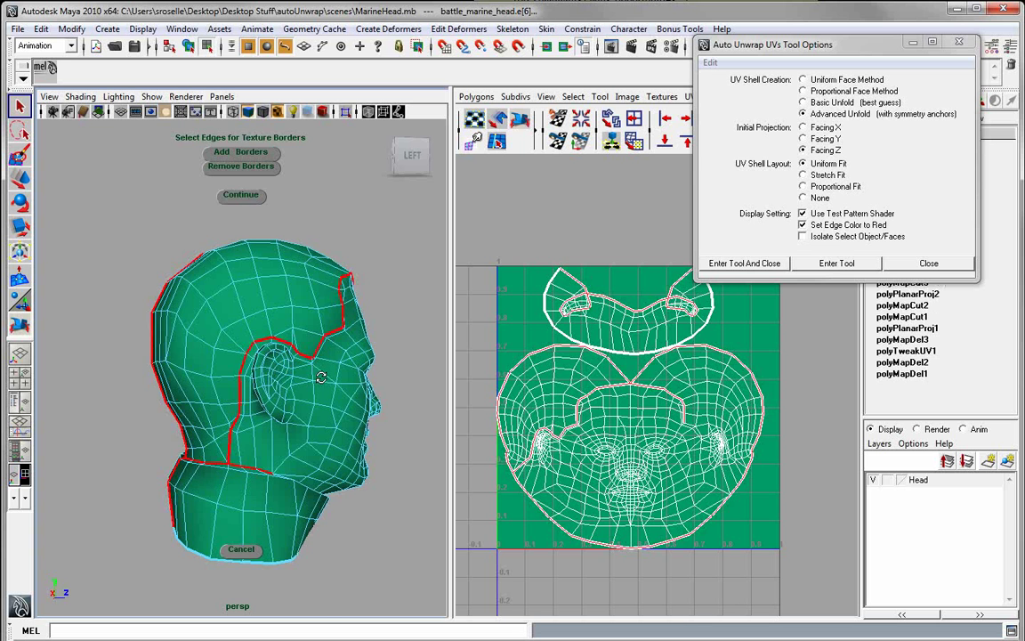
# Step: Select the edge path on the head's right side from the hairline border across the temple to above the ear
pyautogui.keyDown('alt'); pyautogui.moveTo(290, 339); pyautogui.dragTo(29, 391); pyautogui.keyUp('alt')
pyautogui.scroll(4, 158, 309)
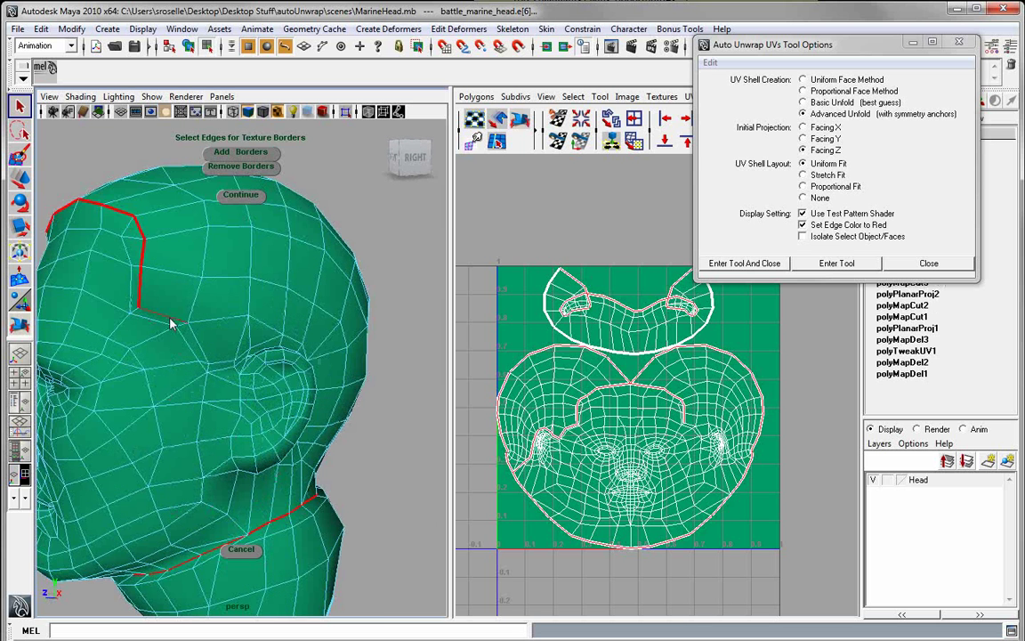
pyautogui.click(175, 322)
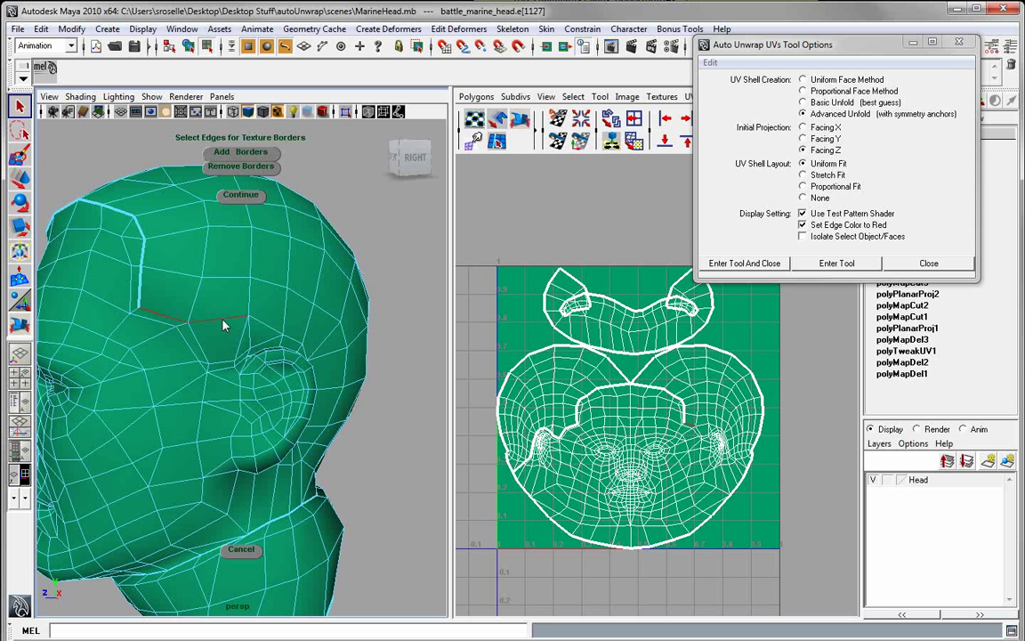
pyautogui.keyDown('shift'); pyautogui.click(298, 344); pyautogui.keyUp('shift')
pyautogui.keyDown('alt'); pyautogui.moveTo(350, 452); pyautogui.dragTo(274, 432); pyautogui.keyUp('alt')
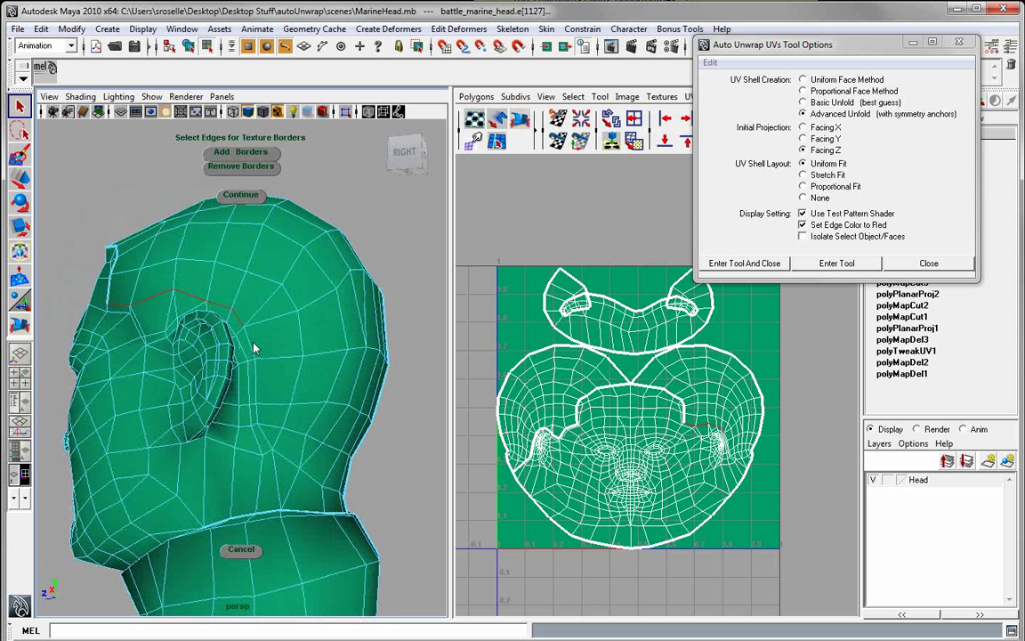
pyautogui.scroll(3, 252, 349)
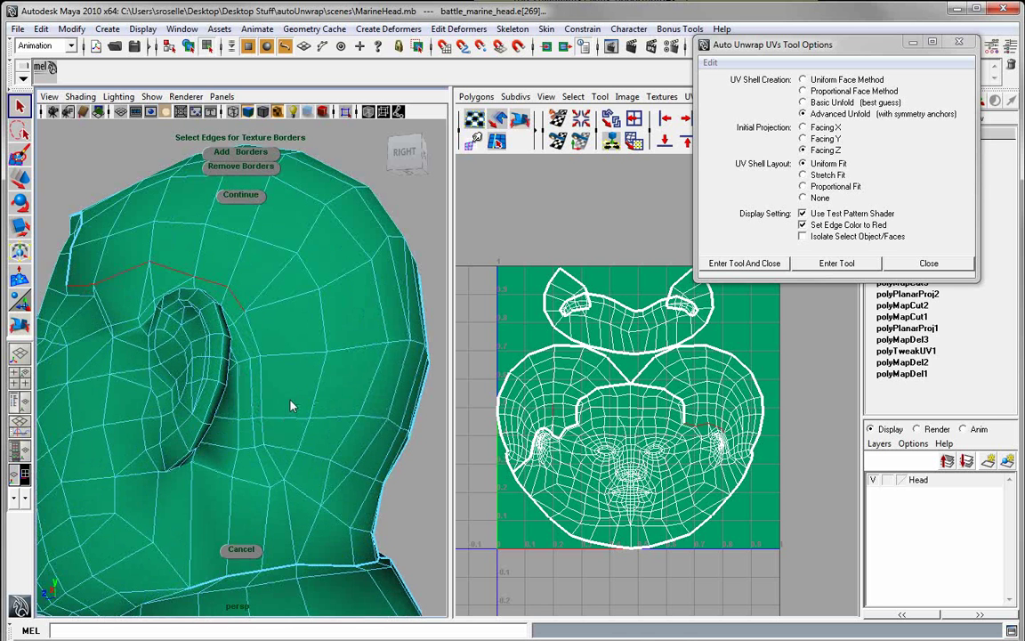
# Step: Extend the selected path behind the right ear down to the neck border and add it as a texture border
pyautogui.keyDown('shift'); pyautogui.click(258, 368); pyautogui.keyUp('shift')
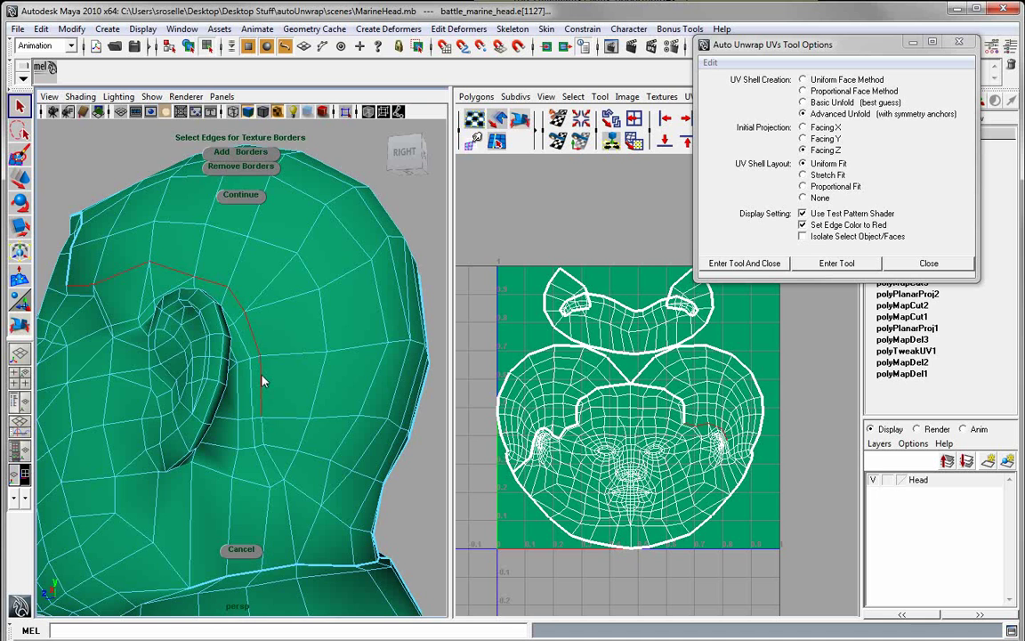
pyautogui.keyDown('shift'); pyautogui.doubleClick(262, 377); pyautogui.keyUp('shift')
pyautogui.keyDown('alt'); pyautogui.moveTo(311, 504); pyautogui.dragTo(297, 438, button='middle'); pyautogui.keyUp('alt')
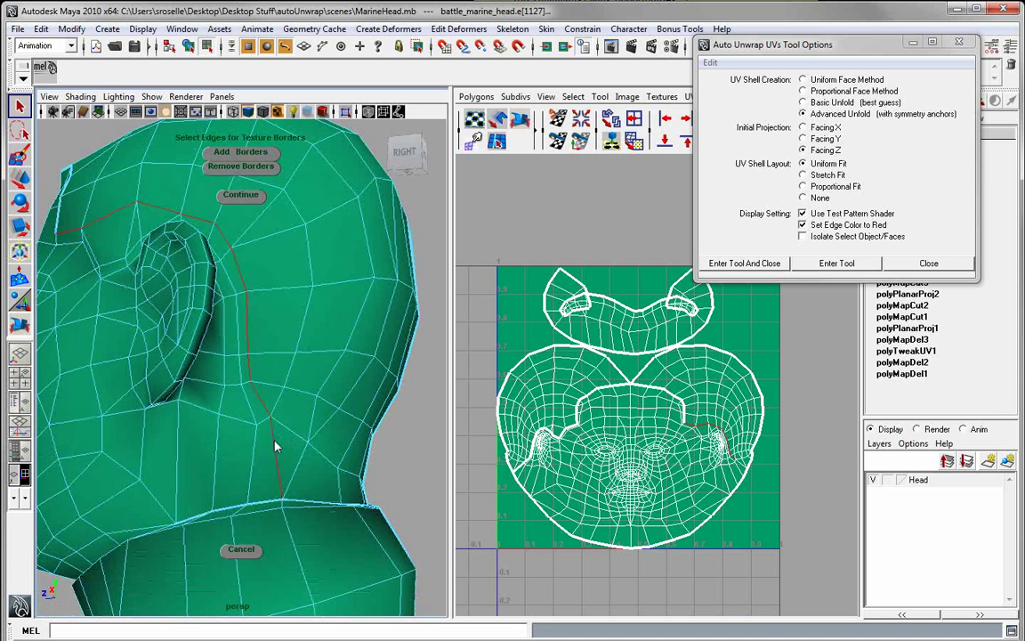
pyautogui.moveTo(343, 528)
pyautogui.keyDown('alt'); pyautogui.mouseDown()
pyautogui.moveTo(266, 523)
pyautogui.moveTo(348, 525)
pyautogui.mouseUp(); pyautogui.keyUp('alt')
pyautogui.click(239, 152)
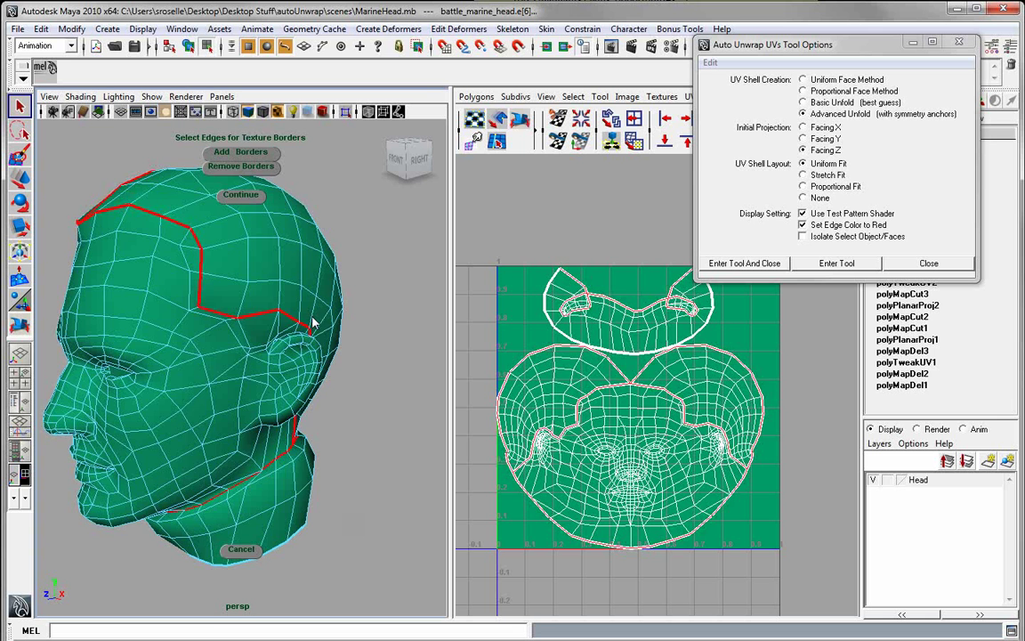
# Step: Accept the texture borders, add the hairline's centre vertex as the symmetry anchor and generate the unwrapped UVs
pyautogui.keyDown('alt'); pyautogui.moveTo(285, 291); pyautogui.dragTo(168, 403); pyautogui.keyUp('alt')
pyautogui.keyDown('alt'); pyautogui.moveTo(168, 403); pyautogui.dragTo(125, 405, button='right'); pyautogui.keyUp('alt')
pyautogui.keyDown('alt'); pyautogui.moveTo(124, 405); pyautogui.dragTo(216, 282); pyautogui.keyUp('alt')
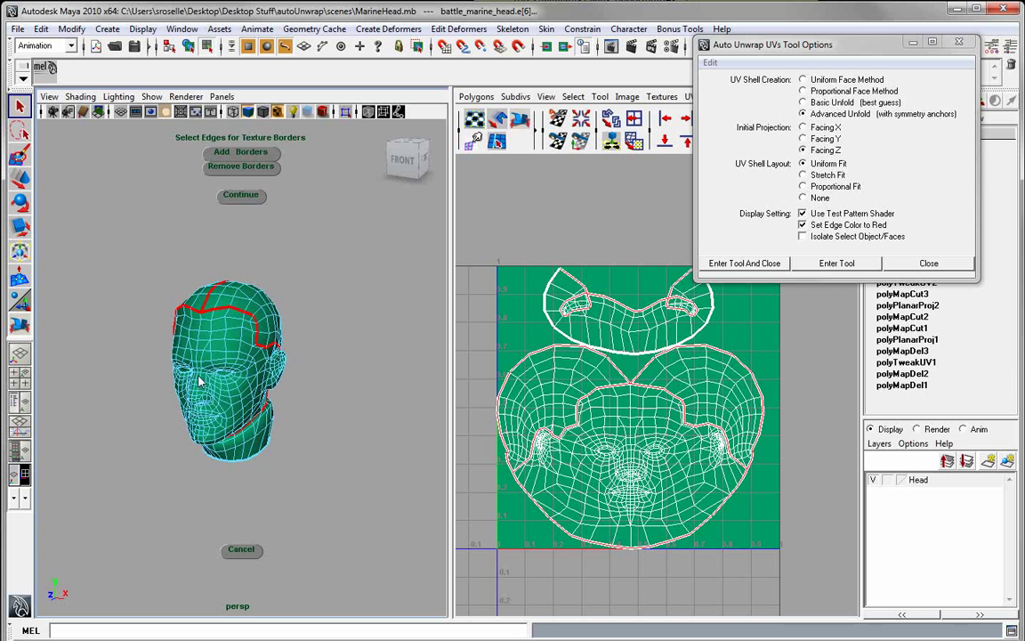
pyautogui.keyDown('alt'); pyautogui.moveTo(181, 343); pyautogui.dragTo(214, 445); pyautogui.keyUp('alt')
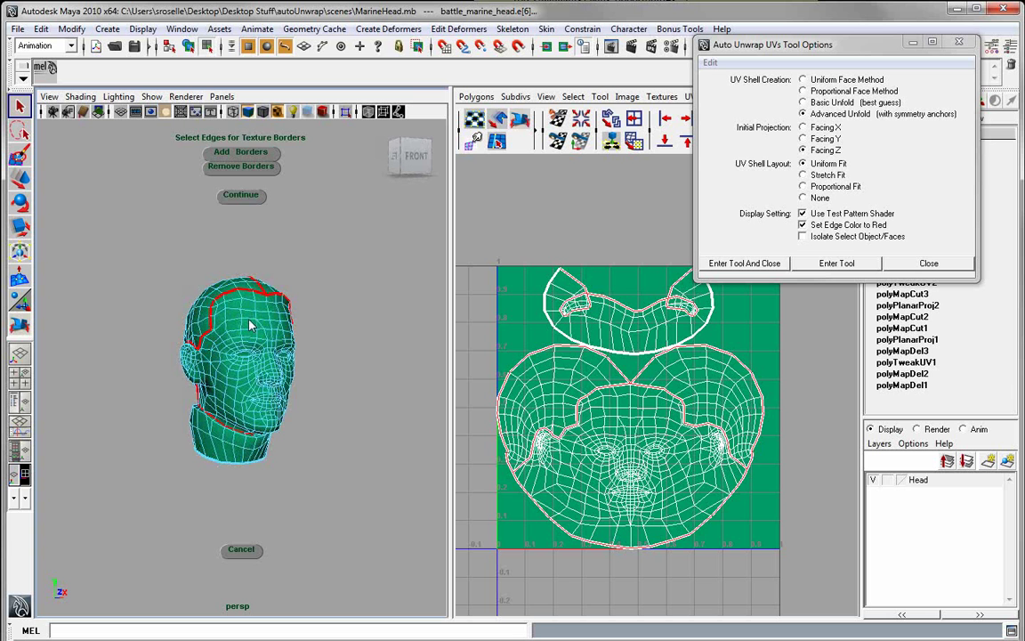
pyautogui.keyDown('alt'); pyautogui.moveTo(250, 326); pyautogui.dragTo(220, 378, button='right'); pyautogui.keyUp('alt')
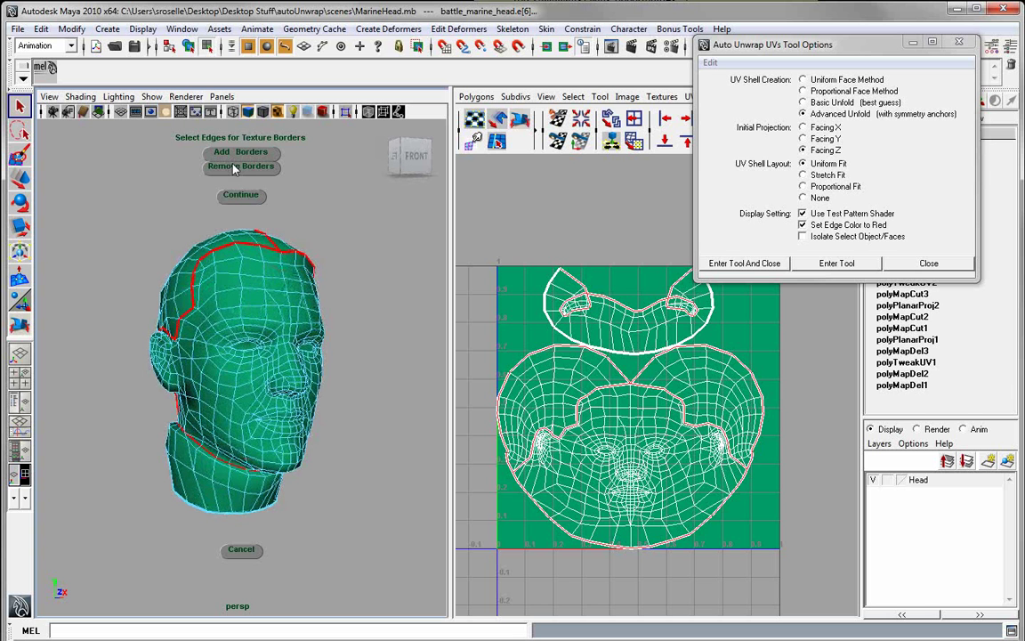
pyautogui.click(240, 194)
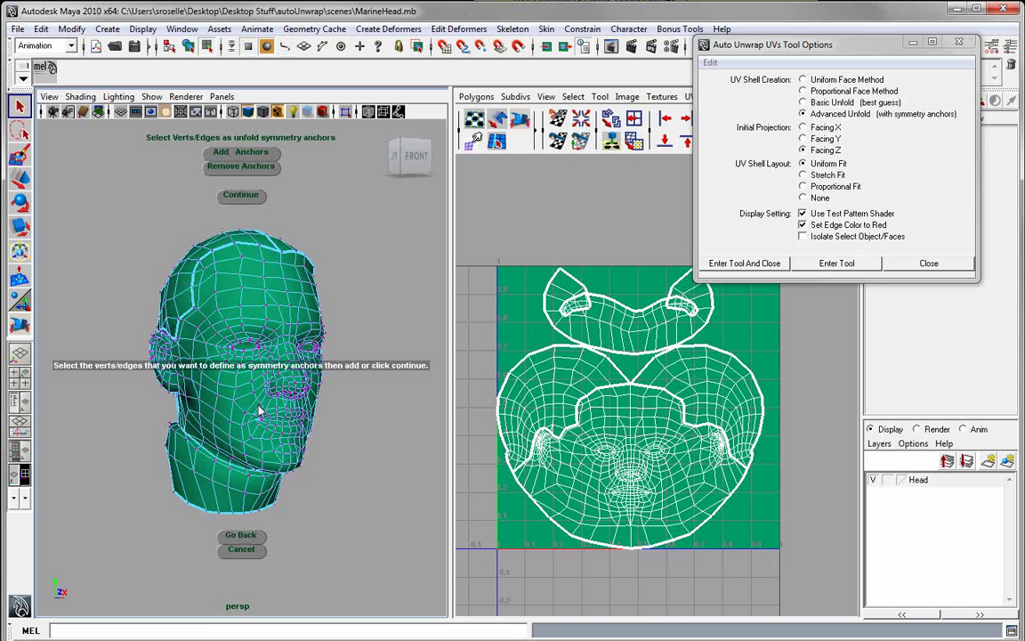
pyautogui.keyDown('alt'); pyautogui.moveTo(250, 384); pyautogui.dragTo(217, 354); pyautogui.keyUp('alt')
pyautogui.click(254, 271)
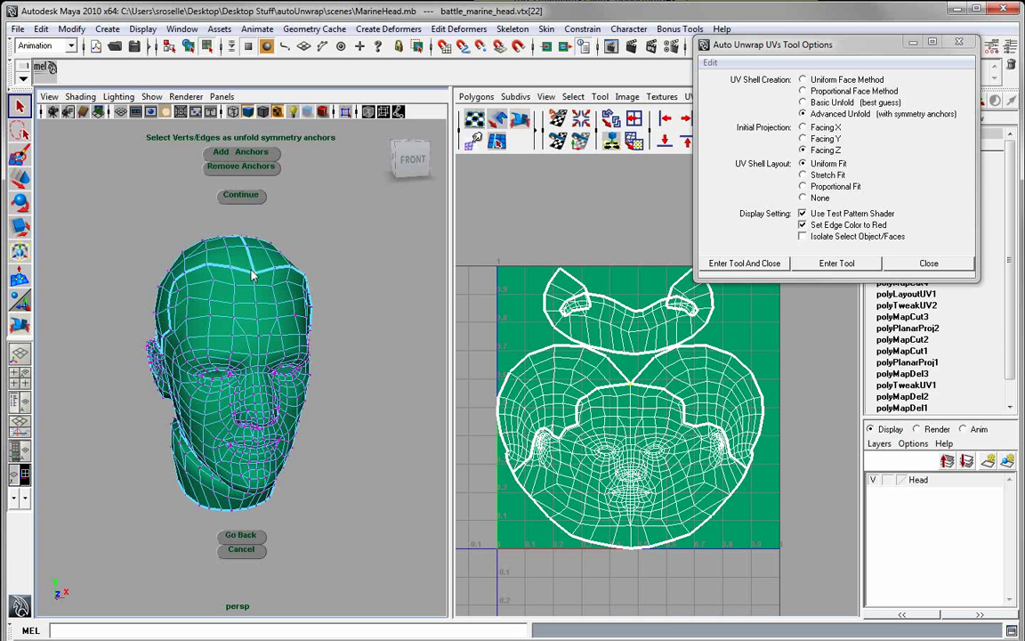
pyautogui.click(249, 152)
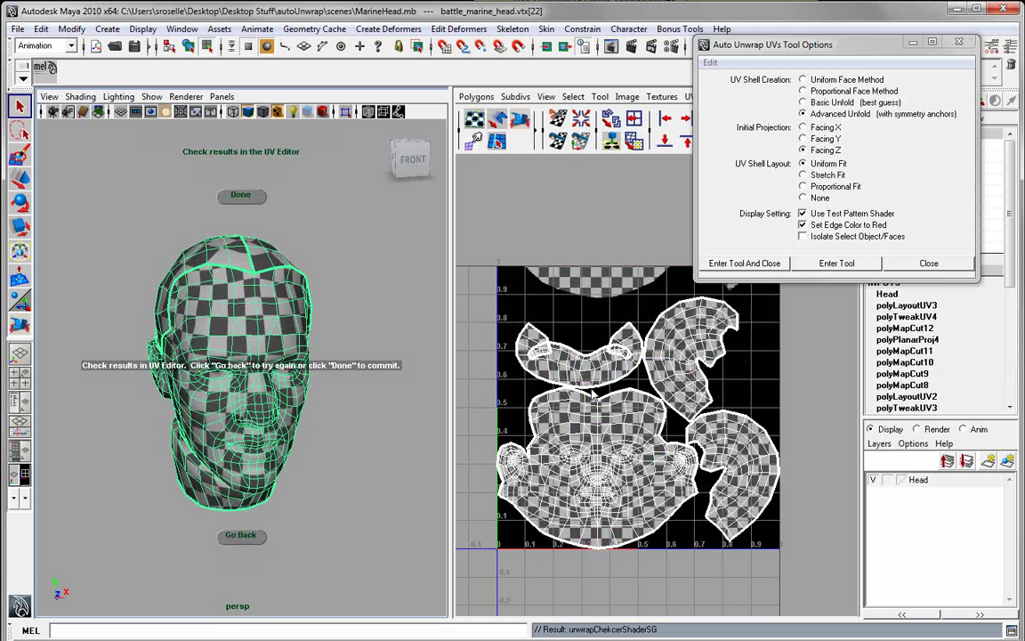
# Step: Examine the face, neck and scalp shells and compare the checker pattern on the head for stretching and symmetry
pyautogui.keyDown('alt'); pyautogui.moveTo(531, 385); pyautogui.dragTo(663, 485, button='right'); pyautogui.keyUp('alt')
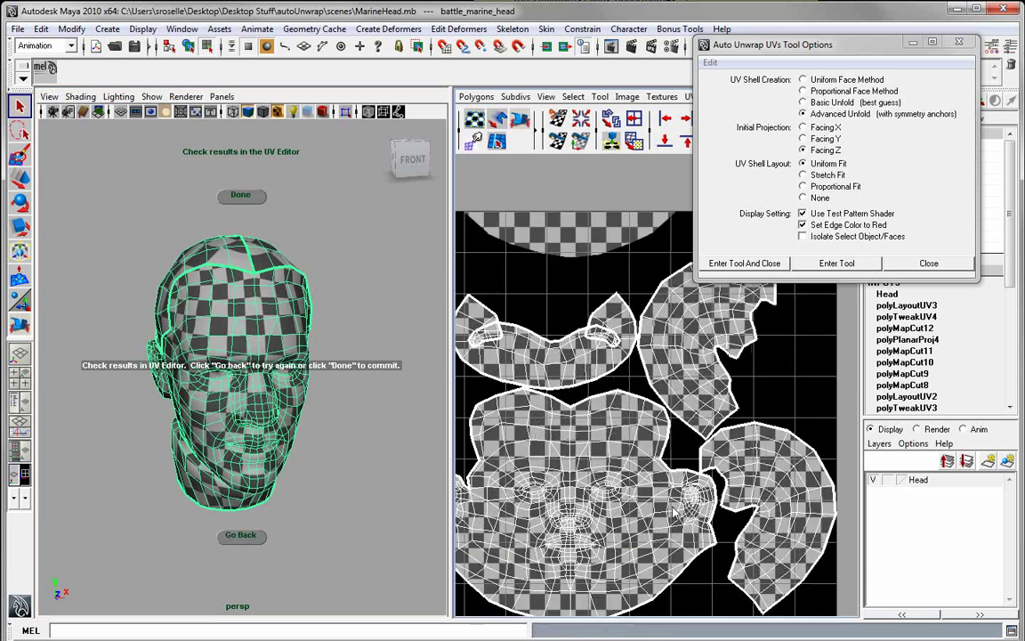
pyautogui.keyDown('alt'); pyautogui.moveTo(663, 485); pyautogui.dragTo(732, 374, button='middle'); pyautogui.keyUp('alt')
pyautogui.keyDown('alt'); pyautogui.moveTo(732, 375); pyautogui.dragTo(806, 459, button='right'); pyautogui.keyUp('alt')
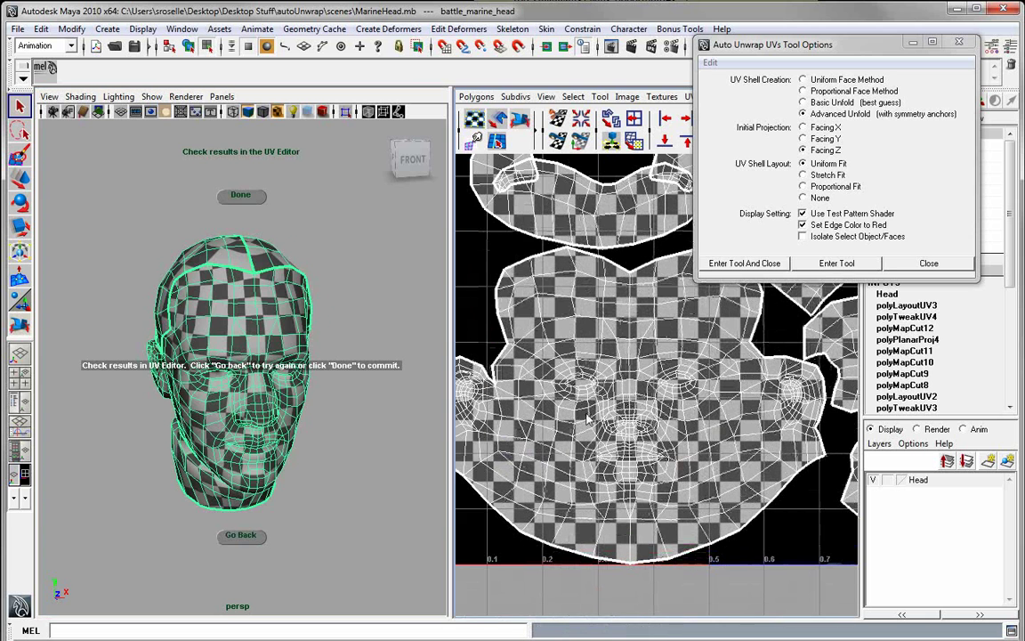
pyautogui.keyDown('alt'); pyautogui.moveTo(223, 368); pyautogui.dragTo(322, 360); pyautogui.keyUp('alt')
pyautogui.keyDown('alt'); pyautogui.moveTo(322, 359); pyautogui.dragTo(366, 367, button='right'); pyautogui.keyUp('alt')
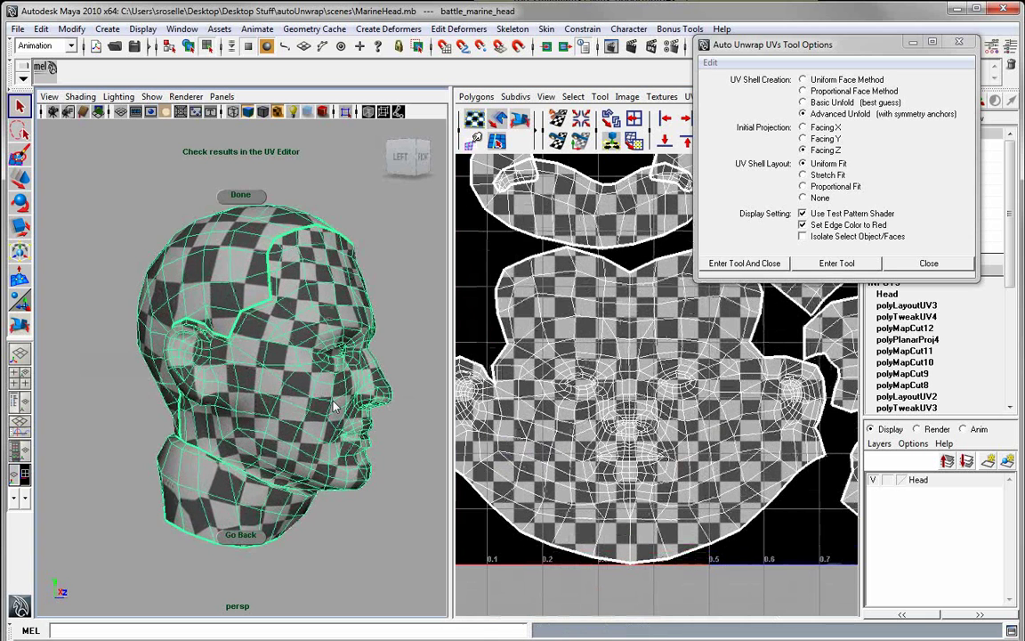
pyautogui.keyDown('alt'); pyautogui.moveTo(302, 366); pyautogui.dragTo(320, 400); pyautogui.keyUp('alt')
pyautogui.scroll(-2, 325, 375)
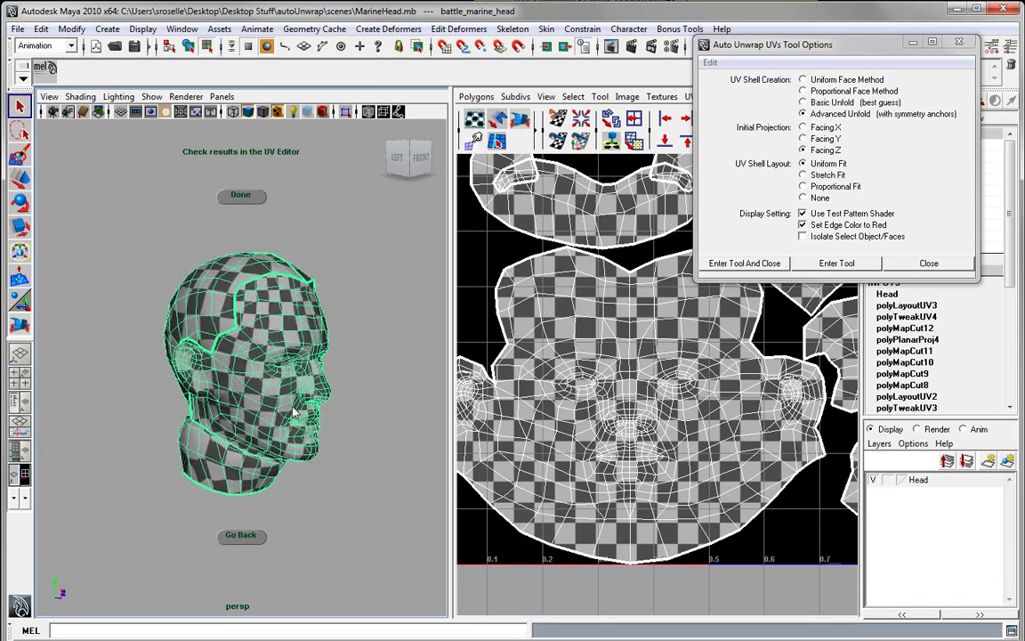
pyautogui.scroll(-2, 628, 372)
pyautogui.keyDown('alt'); pyautogui.moveTo(669, 401); pyautogui.dragTo(624, 415, button='right'); pyautogui.keyUp('alt')
pyautogui.keyDown('alt'); pyautogui.moveTo(624, 415); pyautogui.dragTo(620, 462, button='middle'); pyautogui.keyUp('alt')
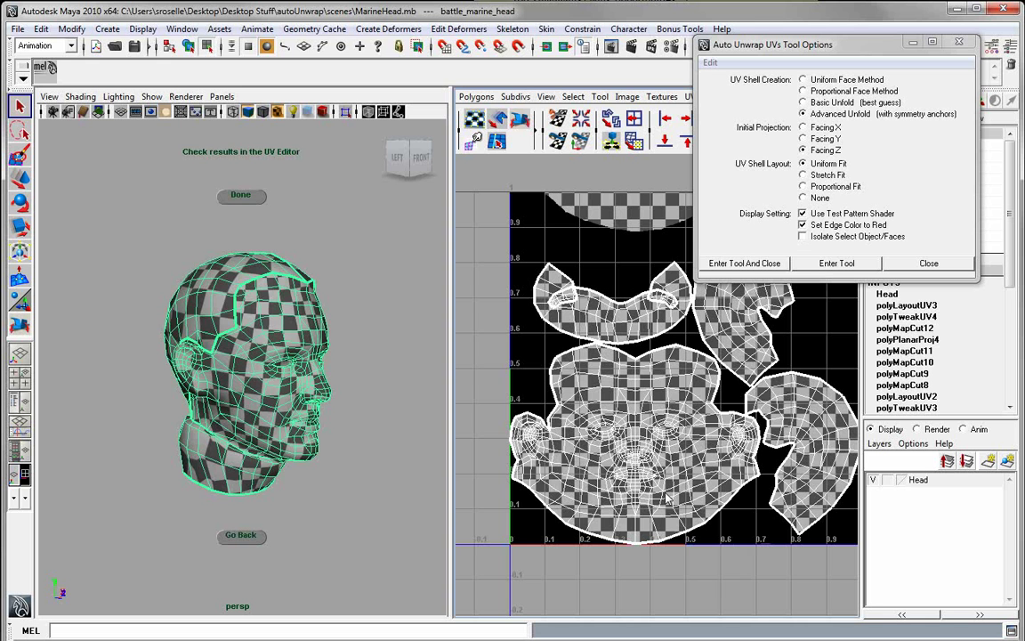
pyautogui.keyDown('alt'); pyautogui.moveTo(226, 478); pyautogui.dragTo(253, 490, button='right'); pyautogui.keyUp('alt')
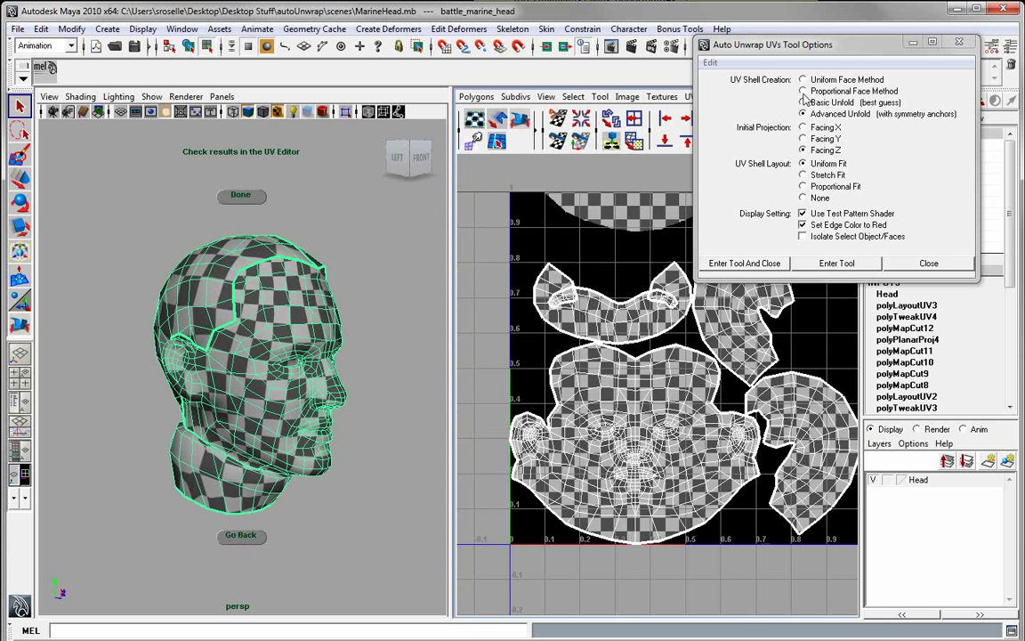
# Step: Commit the head unwrap and select all faces of the neck's UV shell
pyautogui.click(233, 193)
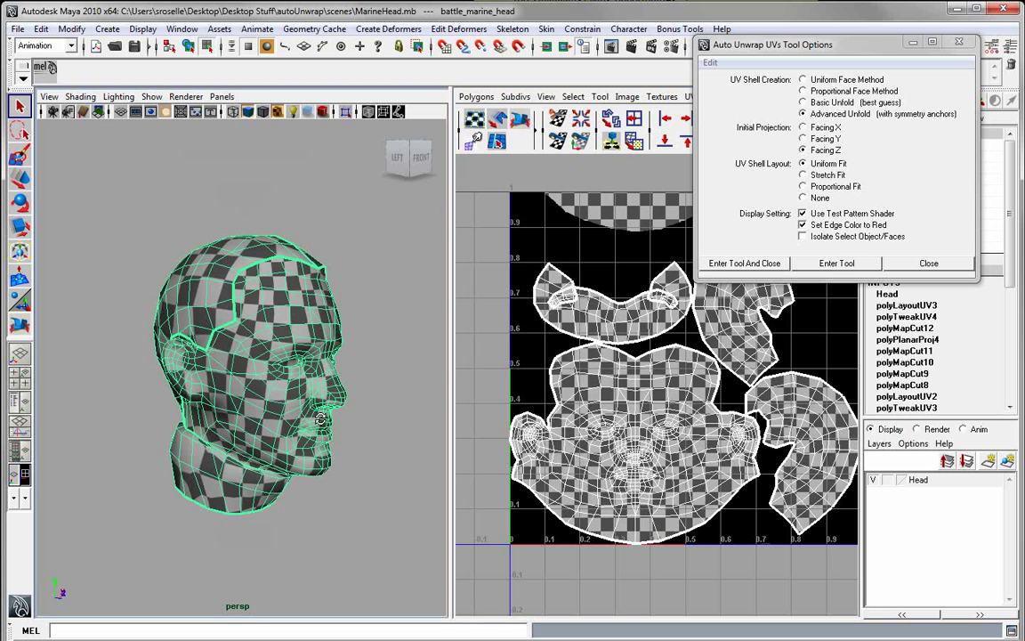
pyautogui.keyDown('alt'); pyautogui.moveTo(320, 418); pyautogui.dragTo(252, 420); pyautogui.keyUp('alt')
pyautogui.keyDown('alt'); pyautogui.moveTo(250, 455); pyautogui.dragTo(253, 410, button='middle'); pyautogui.keyUp('alt')
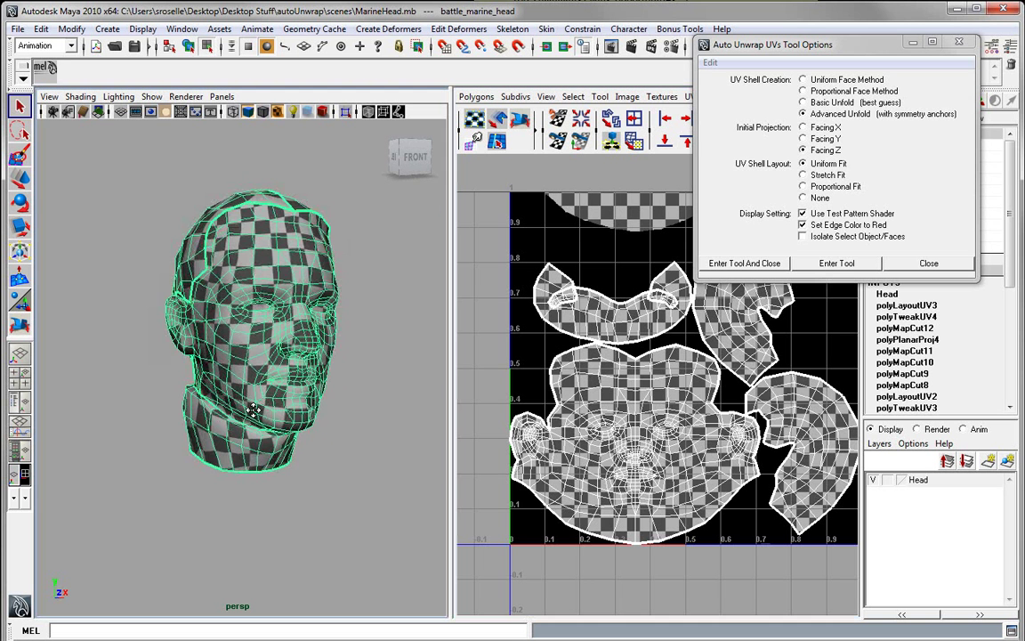
pyautogui.keyDown('alt'); pyautogui.moveTo(253, 410); pyautogui.dragTo(285, 427, button='right'); pyautogui.keyUp('alt')
pyautogui.moveTo(208, 442); pyautogui.dragTo(212, 476, button='right')
pyautogui.click(220, 461)
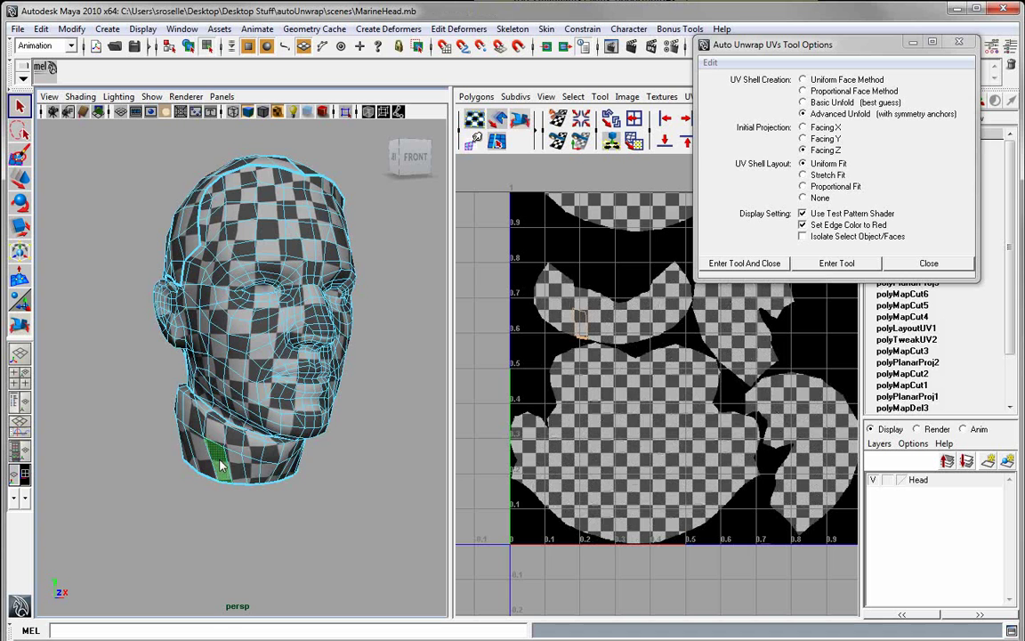
pyautogui.keyDown('ctrl'); pyautogui.rightClick(219, 461); pyautogui.keyUp('ctrl')
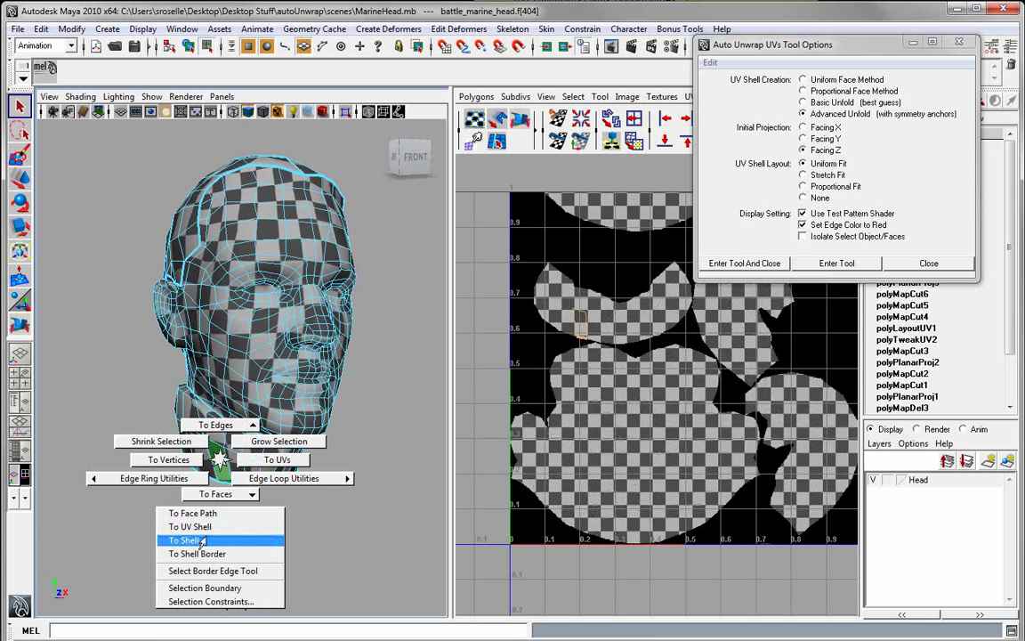
pyautogui.keyDown('ctrl'); pyautogui.moveTo(204, 538); pyautogui.dragTo(201, 526, button='right'); pyautogui.keyUp('ctrl')
pyautogui.keyDown('alt'); pyautogui.moveTo(201, 503); pyautogui.dragTo(232, 495); pyautogui.keyUp('alt')
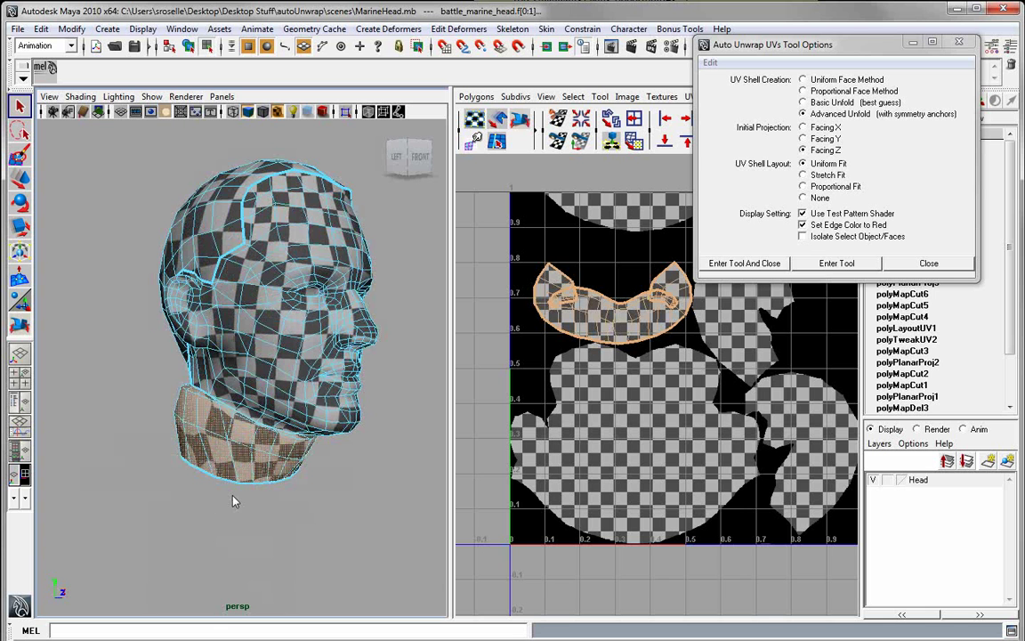
# Step: Enter the unwrap tool on the selected neck faces with Isolate Select Object/Faces enabled and the Uniform Face Method
pyautogui.click(803, 237)
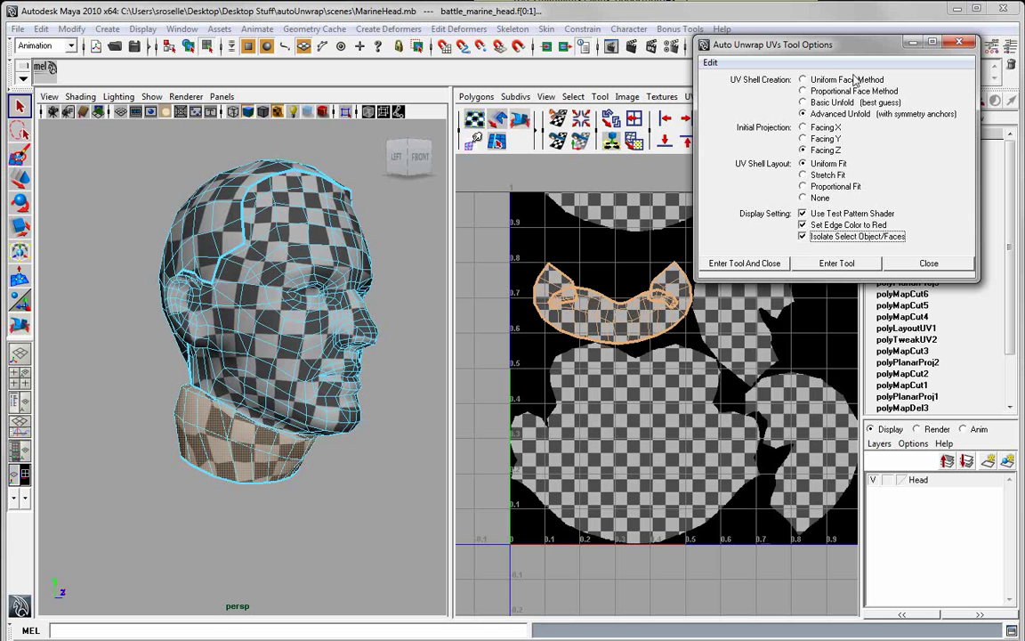
pyautogui.click(804, 80)
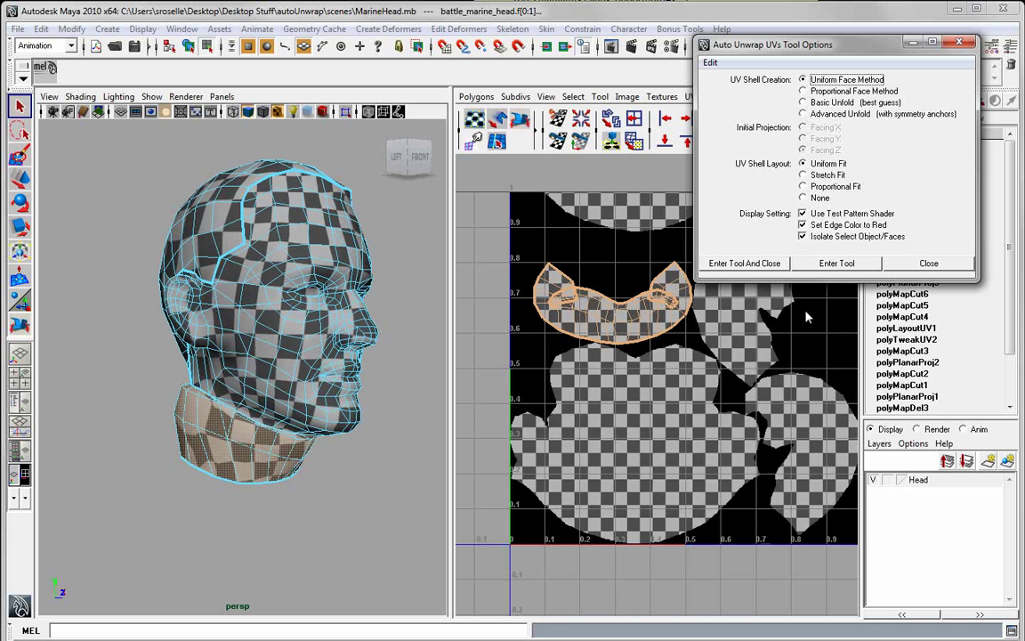
pyautogui.click(836, 264)
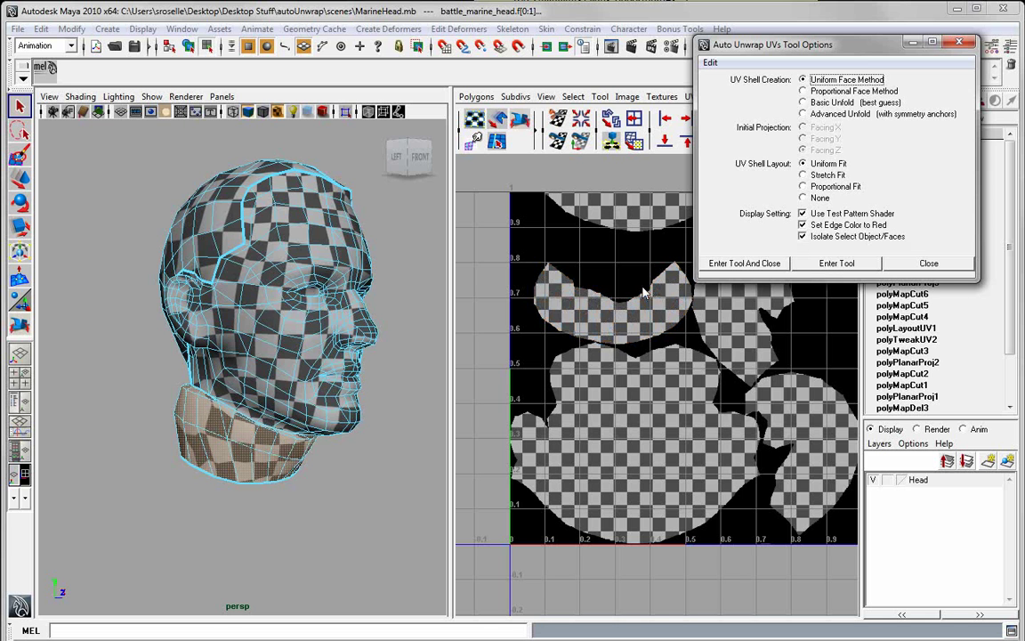
# Step: Select the vertical centre edges down the back of the isolated neck and add them as a texture border
pyautogui.keyDown('alt'); pyautogui.moveTo(258, 410); pyautogui.dragTo(316, 398); pyautogui.keyUp('alt')
pyautogui.keyDown('alt'); pyautogui.moveTo(316, 397); pyautogui.dragTo(280, 407, button='right'); pyautogui.keyUp('alt')
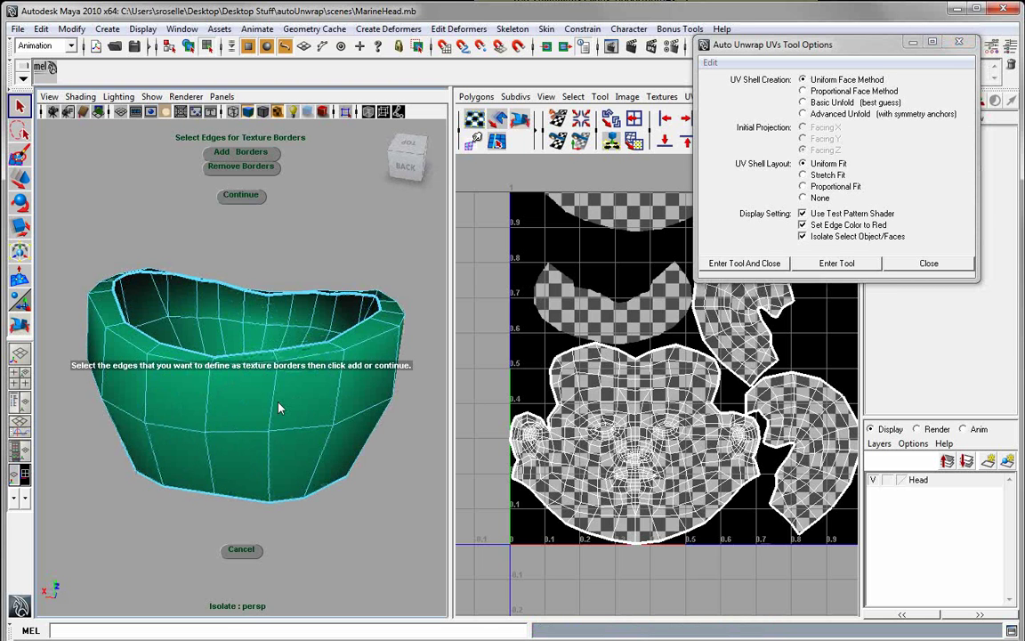
pyautogui.click(206, 479)
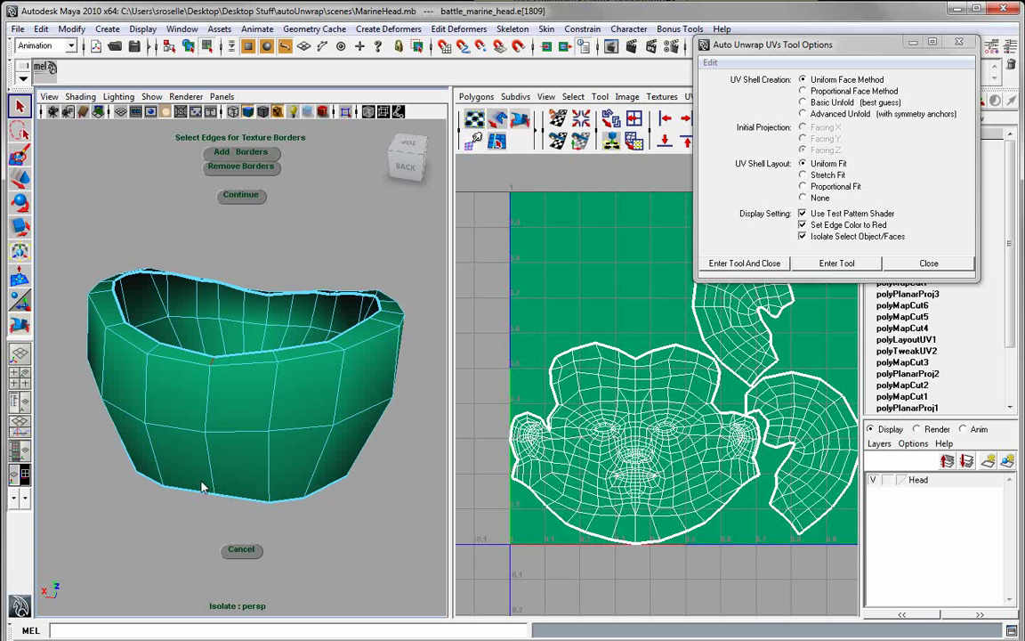
pyautogui.doubleClick(213, 480)
pyautogui.click(251, 156)
pyautogui.keyDown('alt'); pyautogui.moveTo(294, 237); pyautogui.dragTo(196, 293); pyautogui.keyUp('alt')
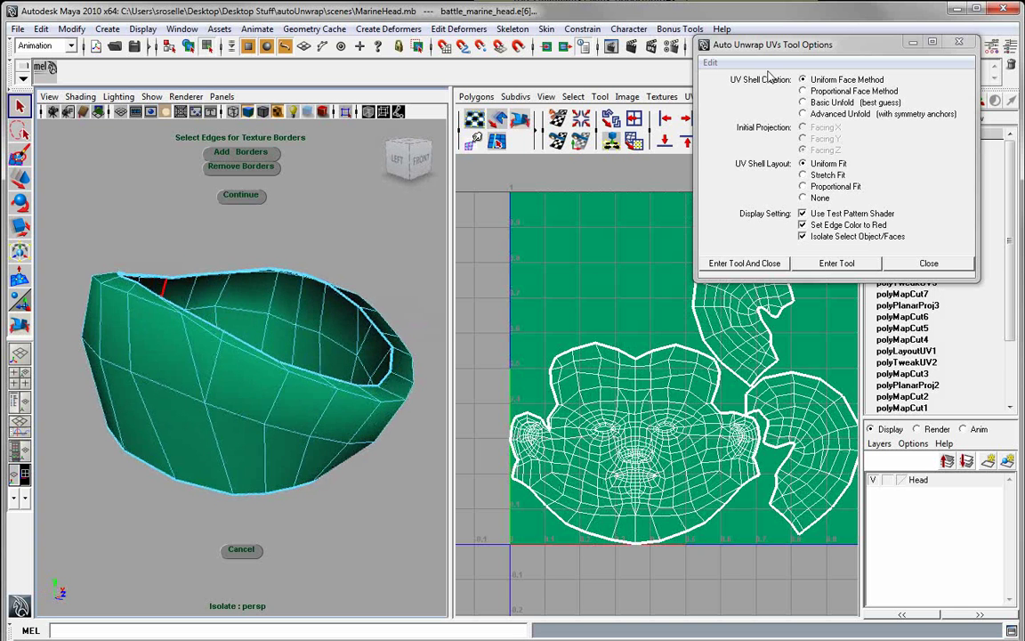
# Step: Generate the neck UVs with the Uniform Face Method, inspect the checker pattern and return to the texture border stage
pyautogui.click(248, 201)
pyautogui.keyDown('alt'); pyautogui.moveTo(611, 436); pyautogui.dragTo(662, 418, button='middle'); pyautogui.keyUp('alt')
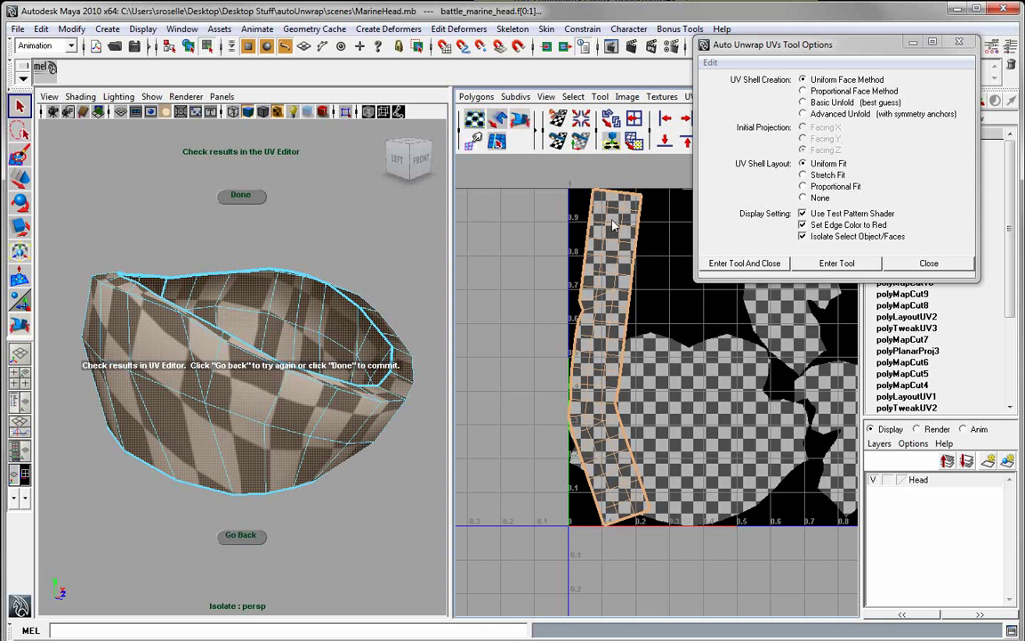
pyautogui.keyDown('alt'); pyautogui.moveTo(575, 416); pyautogui.dragTo(594, 442, button='middle'); pyautogui.keyUp('alt')
pyautogui.scroll(2, 594, 443)
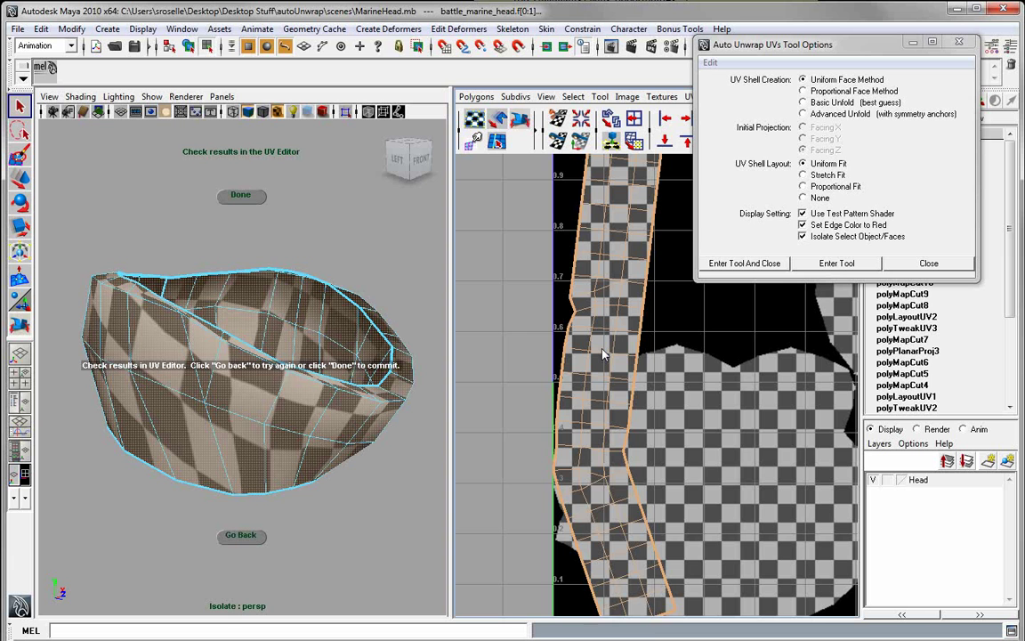
pyautogui.keyDown('alt'); pyautogui.moveTo(669, 378); pyautogui.dragTo(585, 378, button='right'); pyautogui.keyUp('alt')
pyautogui.keyDown('alt'); pyautogui.moveTo(149, 363); pyautogui.dragTo(128, 341); pyautogui.keyUp('alt')
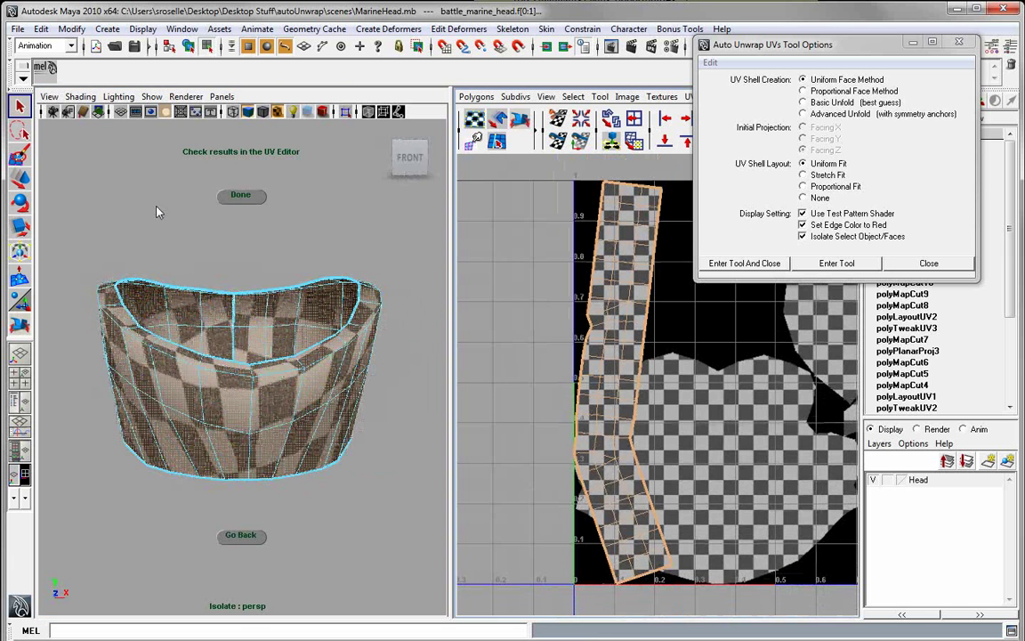
pyautogui.click(240, 535)
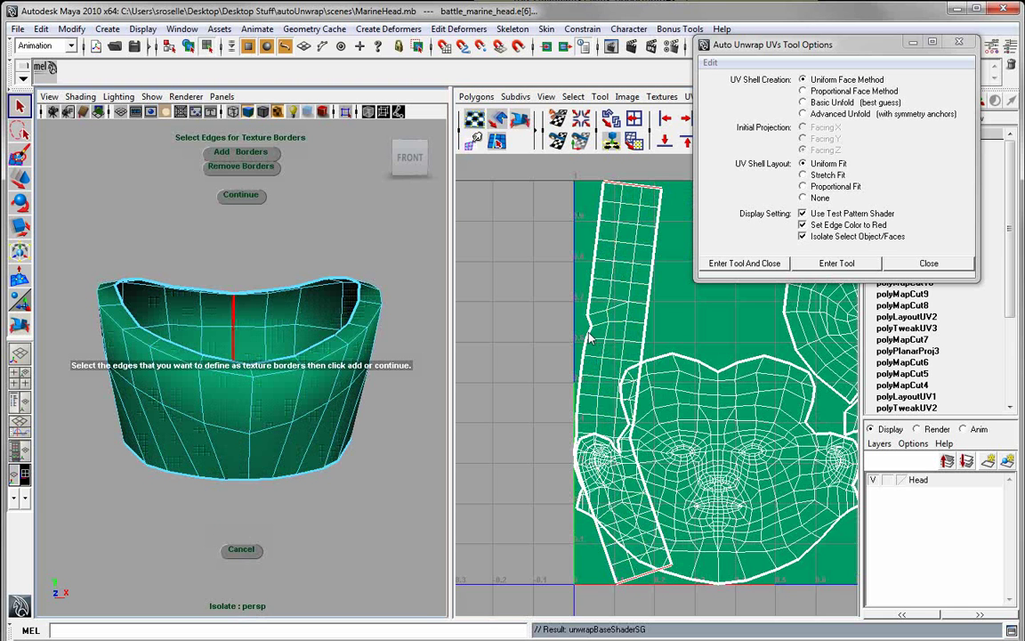
# Step: Generate the neck UVs with the Proportional Face Method and inspect the checker pattern on the neck and its UV shell
pyautogui.click(804, 91)
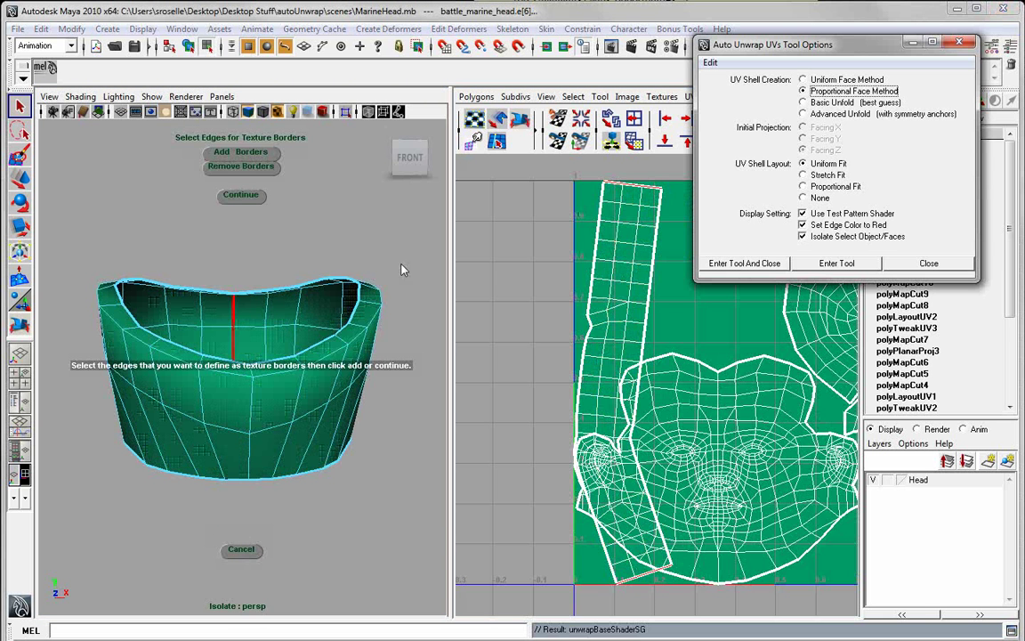
pyautogui.click(239, 195)
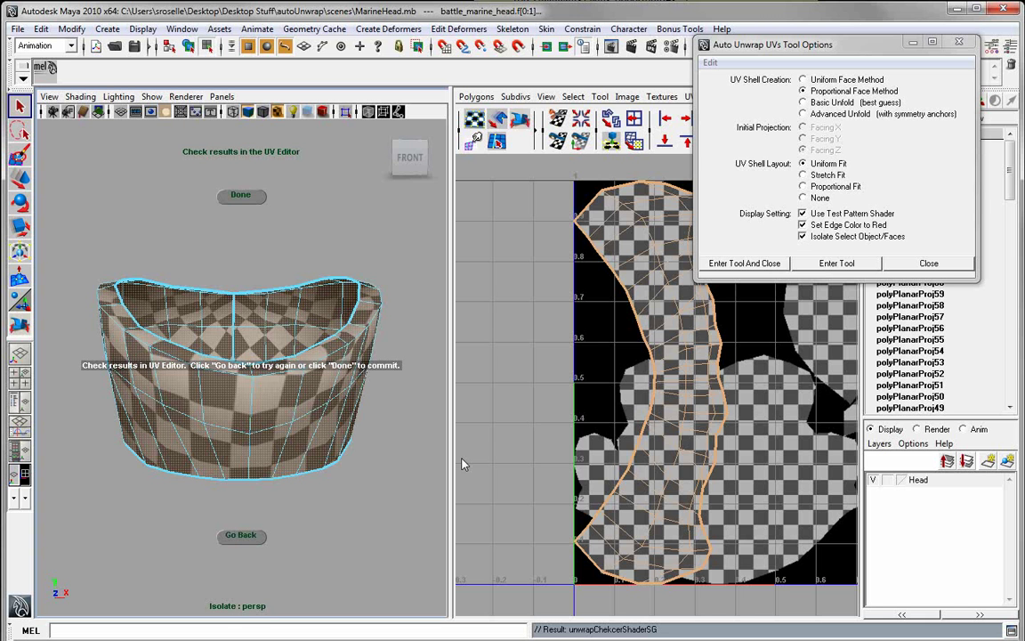
pyautogui.keyDown('alt'); pyautogui.moveTo(354, 499); pyautogui.dragTo(370, 443); pyautogui.keyUp('alt')
pyautogui.keyDown('alt'); pyautogui.moveTo(304, 382); pyautogui.dragTo(250, 399); pyautogui.keyUp('alt')
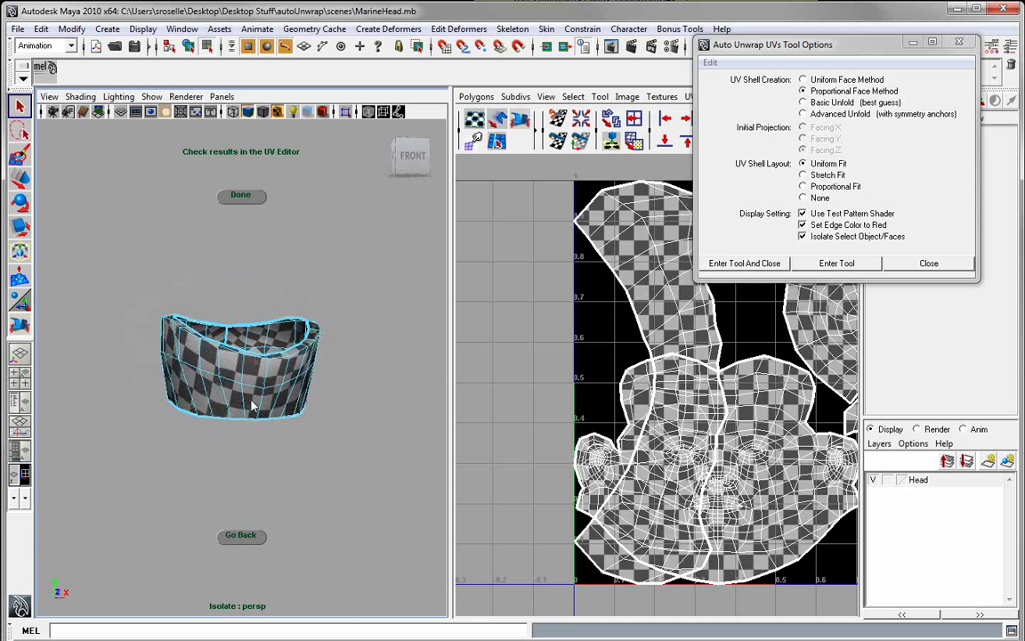
pyautogui.keyDown('alt'); pyautogui.moveTo(797, 436); pyautogui.dragTo(804, 375, button='right'); pyautogui.keyUp('alt')
pyautogui.keyDown('alt'); pyautogui.moveTo(804, 375); pyautogui.dragTo(715, 388, button='middle'); pyautogui.keyUp('alt')
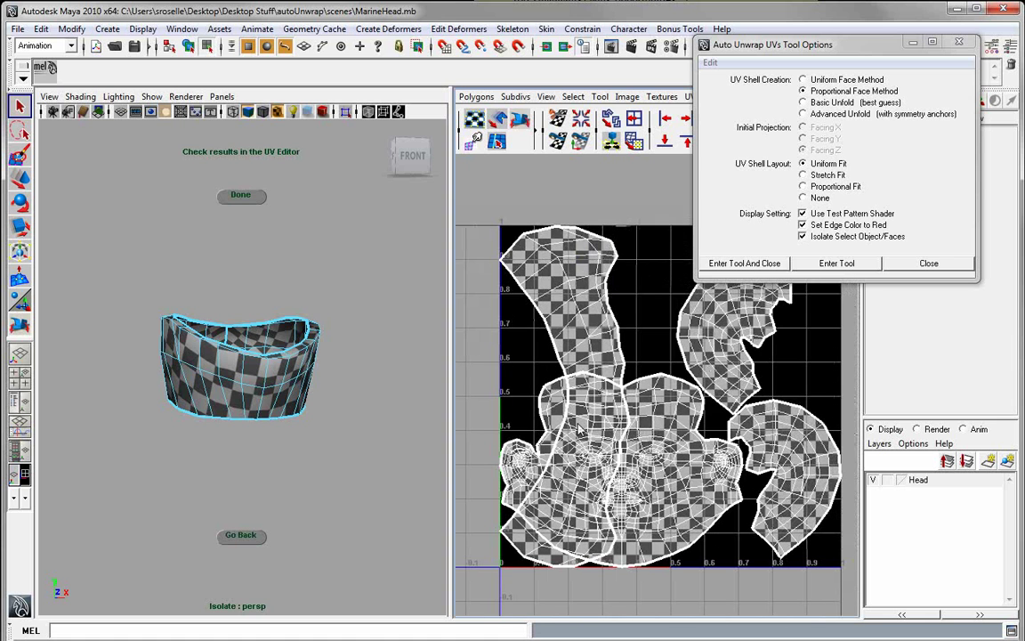
pyautogui.keyDown('alt'); pyautogui.moveTo(559, 396); pyautogui.dragTo(551, 410, button='middle'); pyautogui.keyUp('alt')
pyautogui.moveTo(637, 460)
pyautogui.keyDown('alt'); pyautogui.mouseDown(button='right')
pyautogui.moveTo(656, 465)
pyautogui.moveTo(632, 456)
pyautogui.mouseUp(button='right'); pyautogui.keyUp('alt')
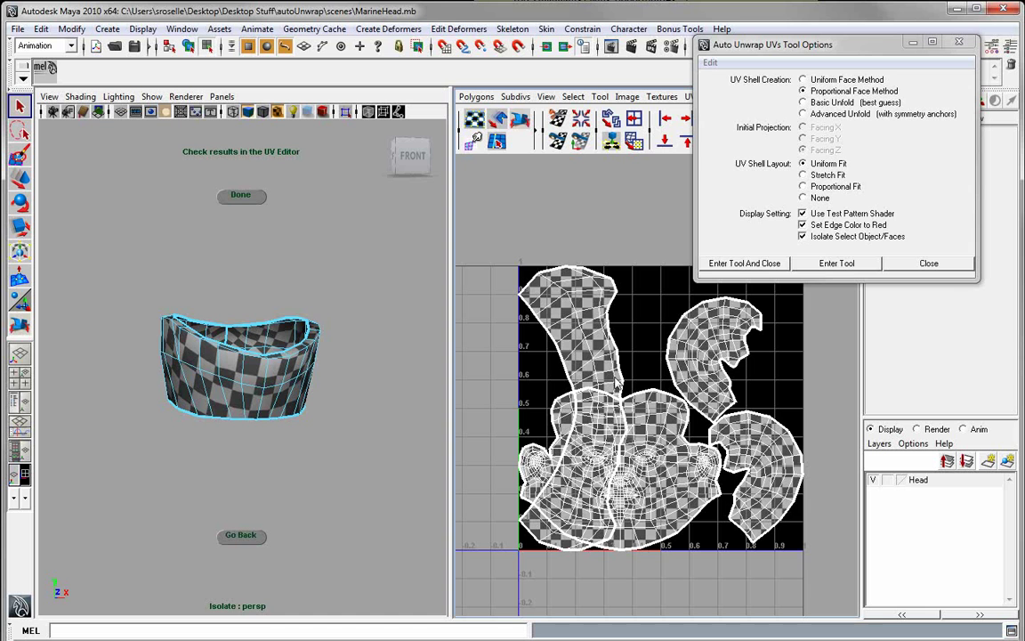
# Step: Open the Layout UVs options, try applying a layout, and commit the neck unwrap
pyautogui.rightClick(635, 146)
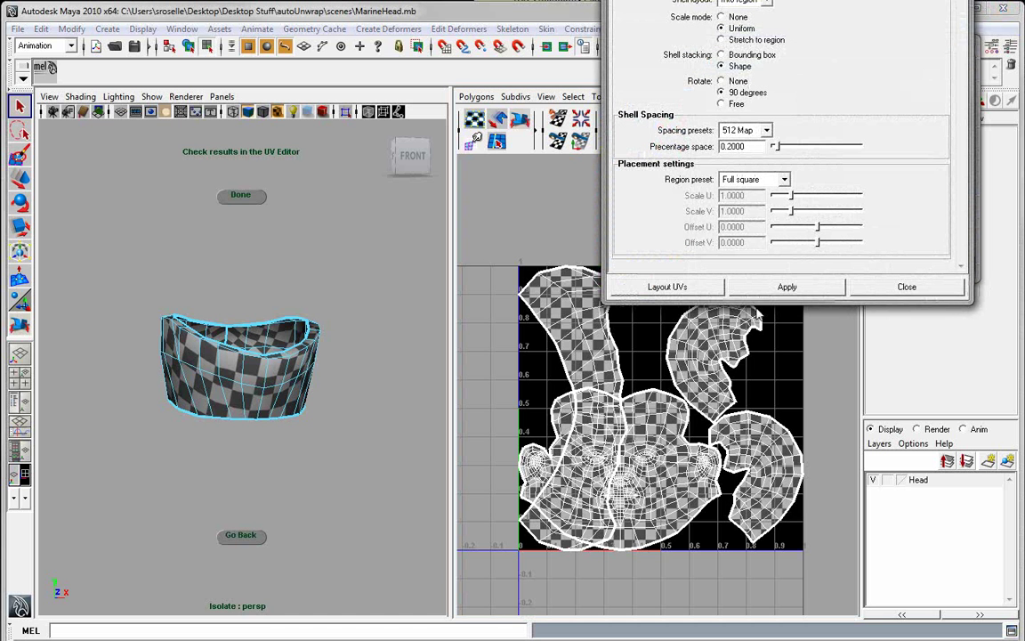
pyautogui.click(777, 288)
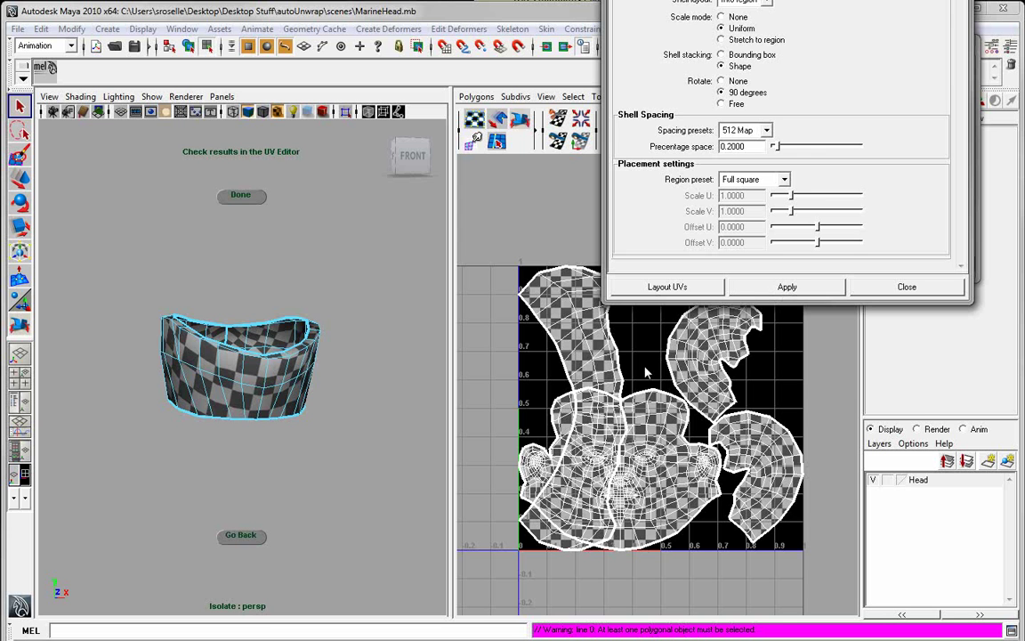
pyautogui.scroll(-1, 256, 291)
pyautogui.click(241, 199)
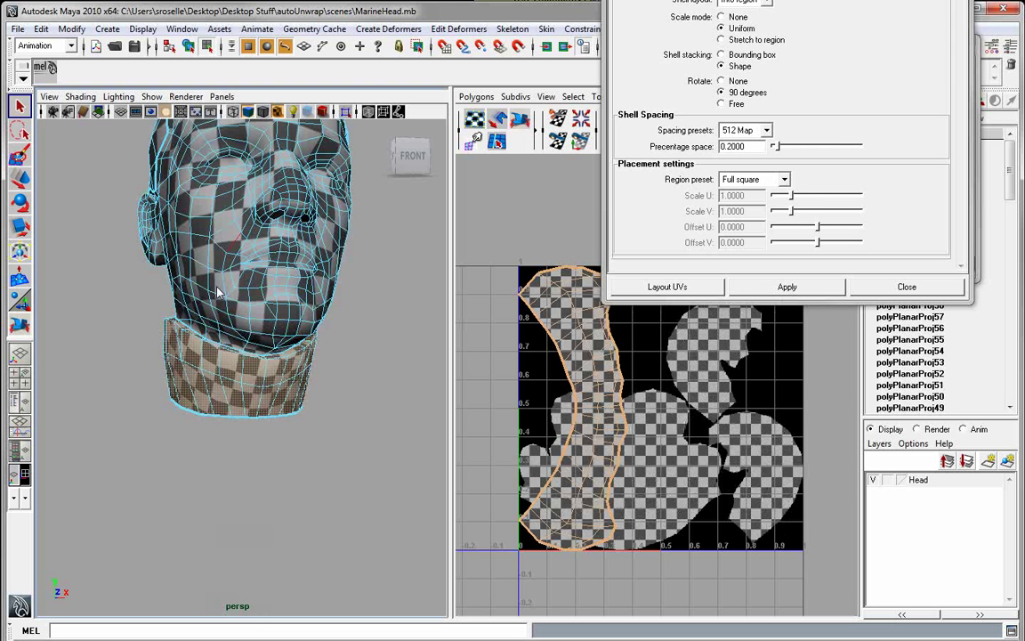
# Step: Select the whole head object, lay out its UV shells with Uniform scale, 90-degree rotation and 512 Map spacing, and refresh the UV editor image
pyautogui.keyDown('alt'); pyautogui.moveTo(252, 323); pyautogui.dragTo(231, 472, button='middle'); pyautogui.keyUp('alt')
pyautogui.scroll(1, 237, 463)
pyautogui.moveTo(256, 387); pyautogui.dragTo(326, 320, button='right')
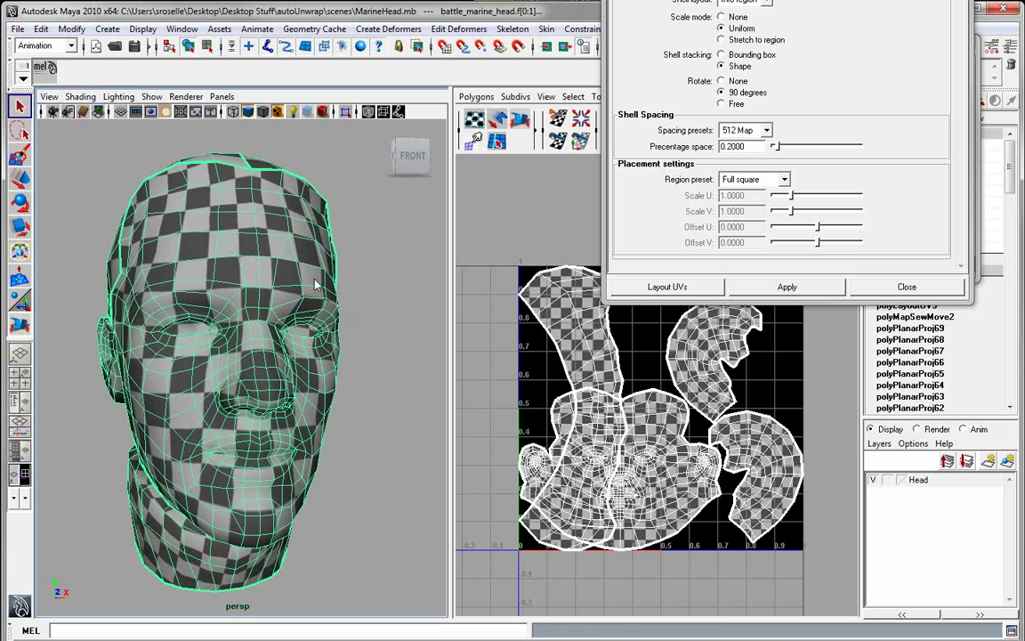
pyautogui.click(775, 286)
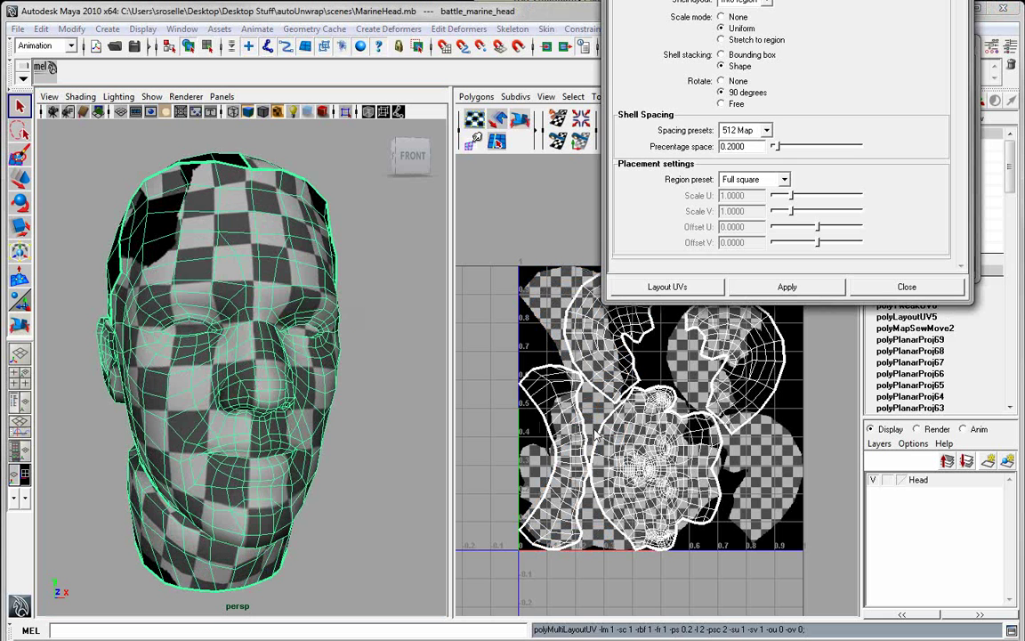
pyautogui.click(907, 287)
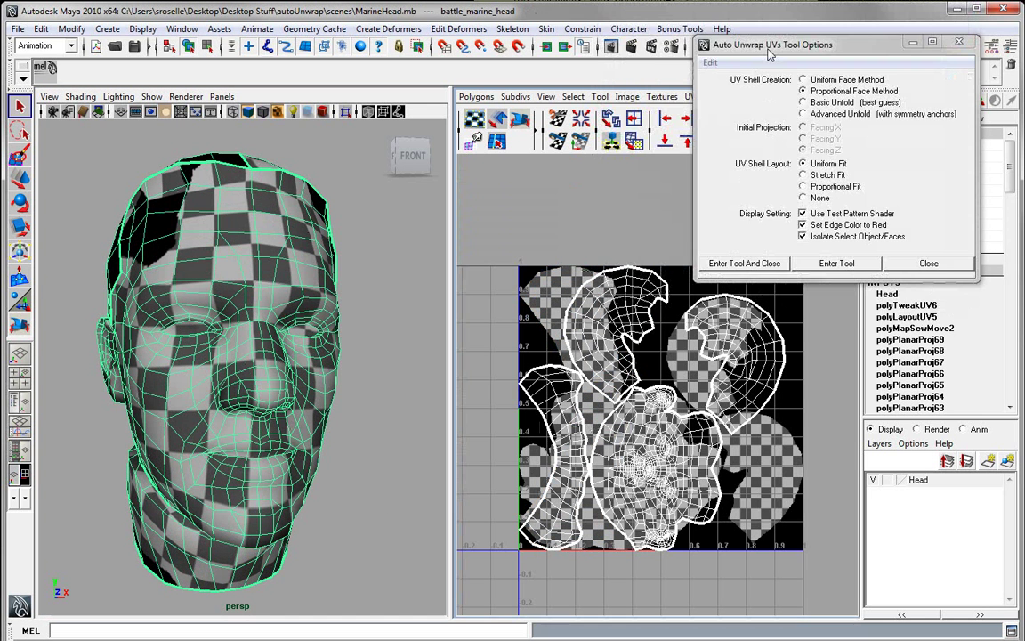
pyautogui.moveTo(767, 48); pyautogui.dragTo(1024, 80)
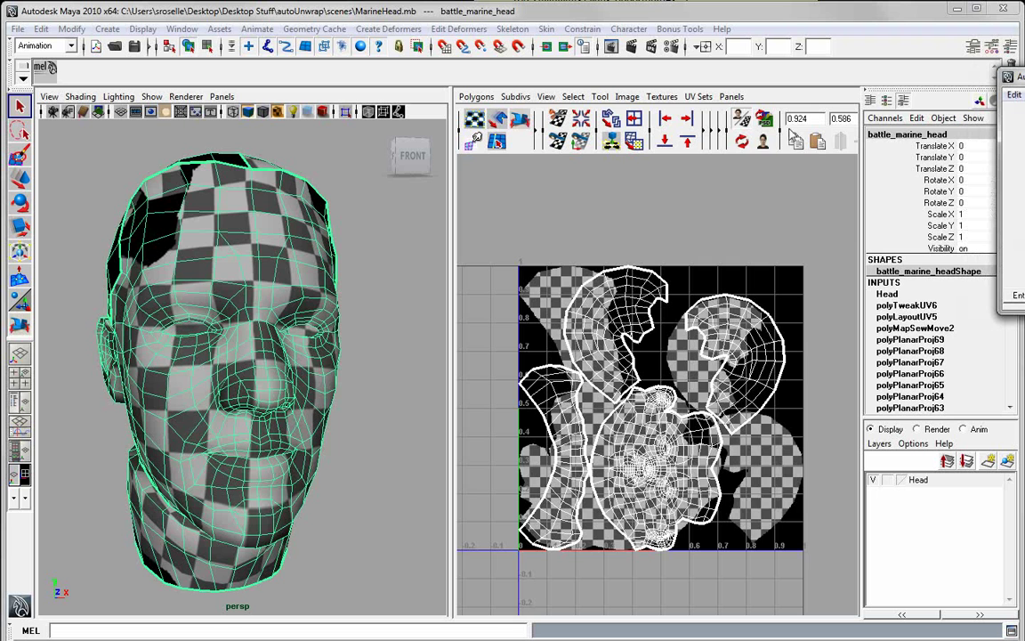
pyautogui.click(742, 145)
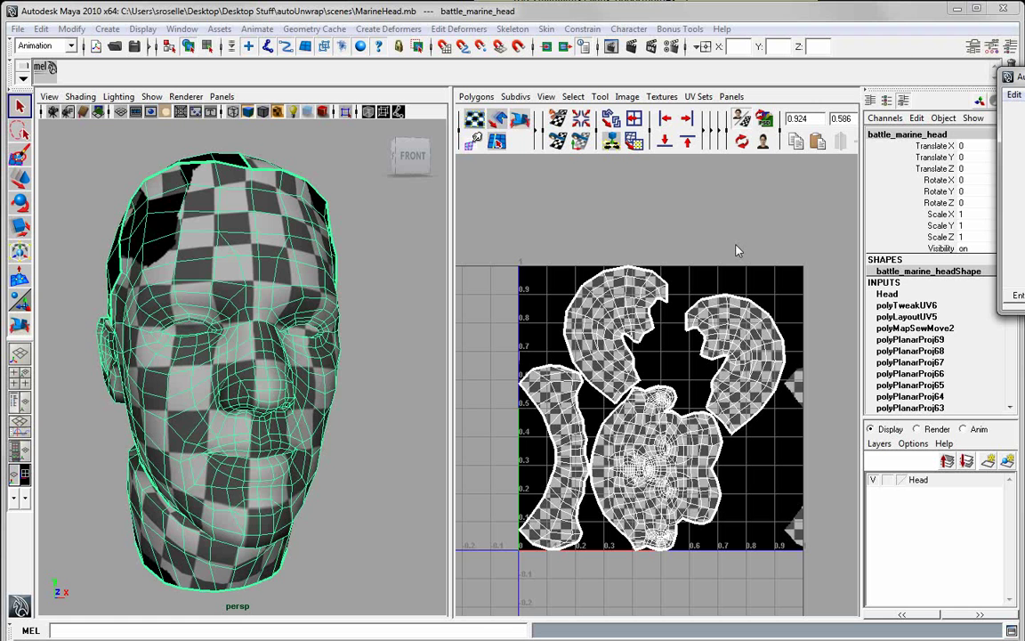
# Step: Examine the checker pattern on both sides of the head and the shapes of the laid-out UV shells
pyautogui.keyDown('alt'); pyautogui.moveTo(184, 350); pyautogui.dragTo(263, 354); pyautogui.keyUp('alt')
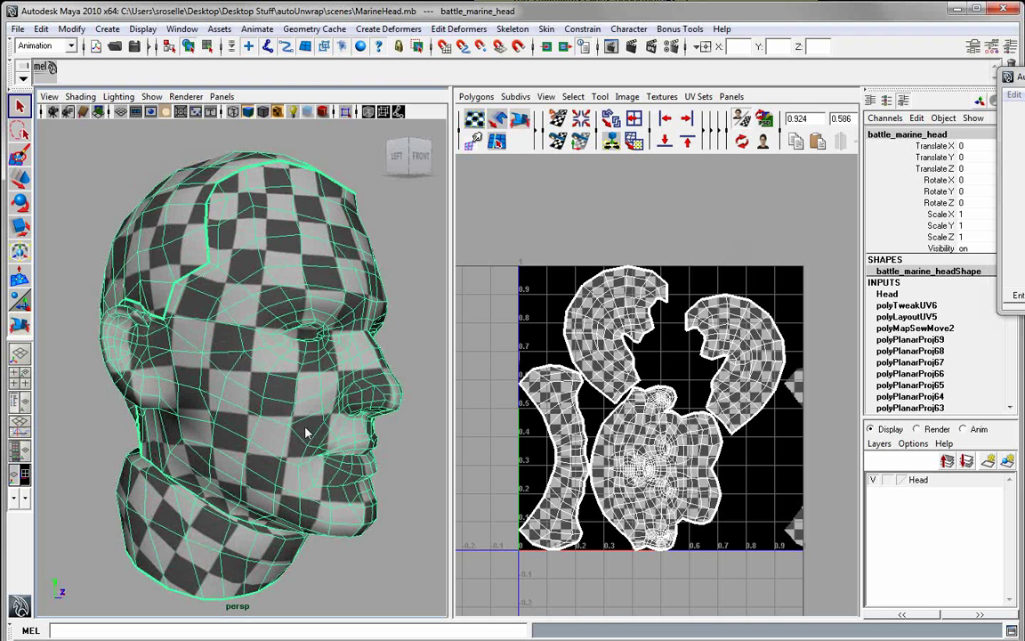
pyautogui.click(423, 385)
pyautogui.keyDown('alt'); pyautogui.moveTo(424, 385); pyautogui.dragTo(198, 463); pyautogui.keyUp('alt')
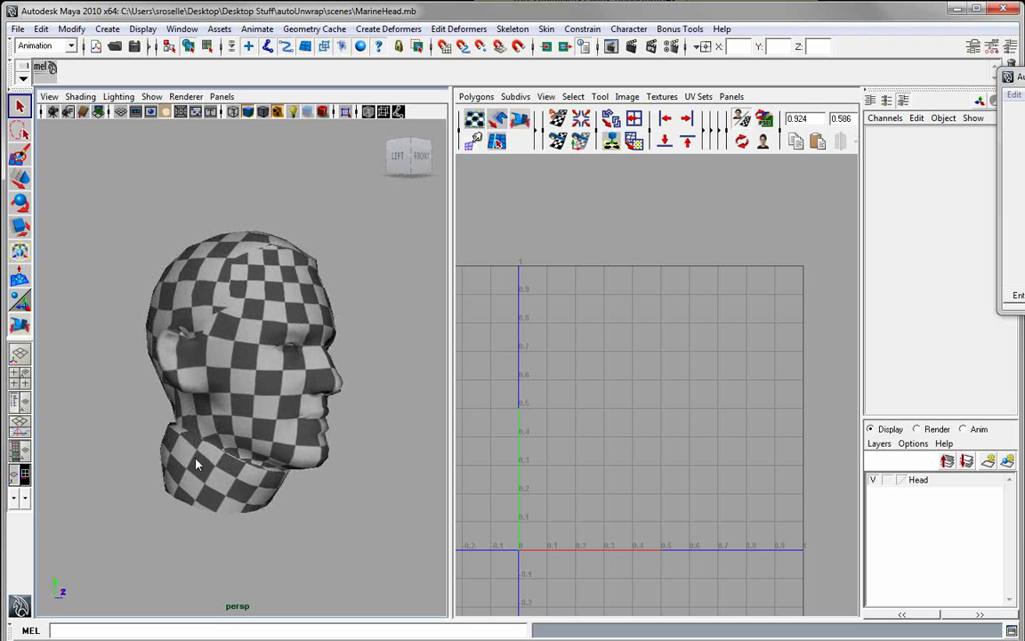
pyautogui.keyDown('alt'); pyautogui.moveTo(289, 380); pyautogui.dragTo(174, 363); pyautogui.keyUp('alt')
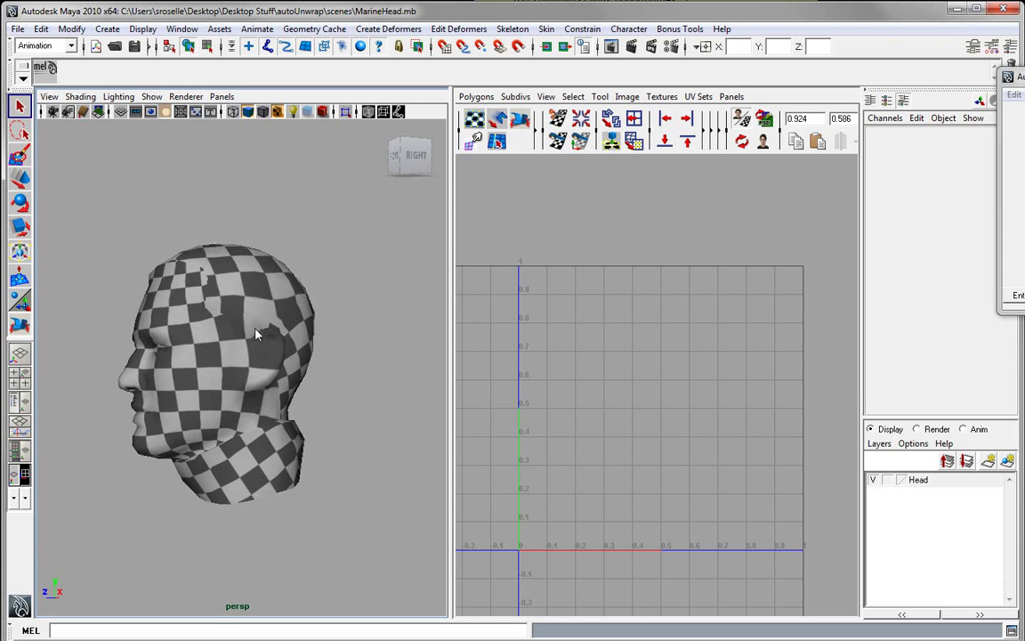
pyautogui.keyDown('alt'); pyautogui.moveTo(156, 494); pyautogui.dragTo(256, 389); pyautogui.keyUp('alt')
pyautogui.click(256, 389)
pyautogui.keyDown('alt'); pyautogui.moveTo(620, 480); pyautogui.dragTo(829, 518, button='right'); pyautogui.keyUp('alt')
pyautogui.keyDown('alt'); pyautogui.moveTo(714, 458); pyautogui.dragTo(608, 537, button='middle'); pyautogui.keyUp('alt')
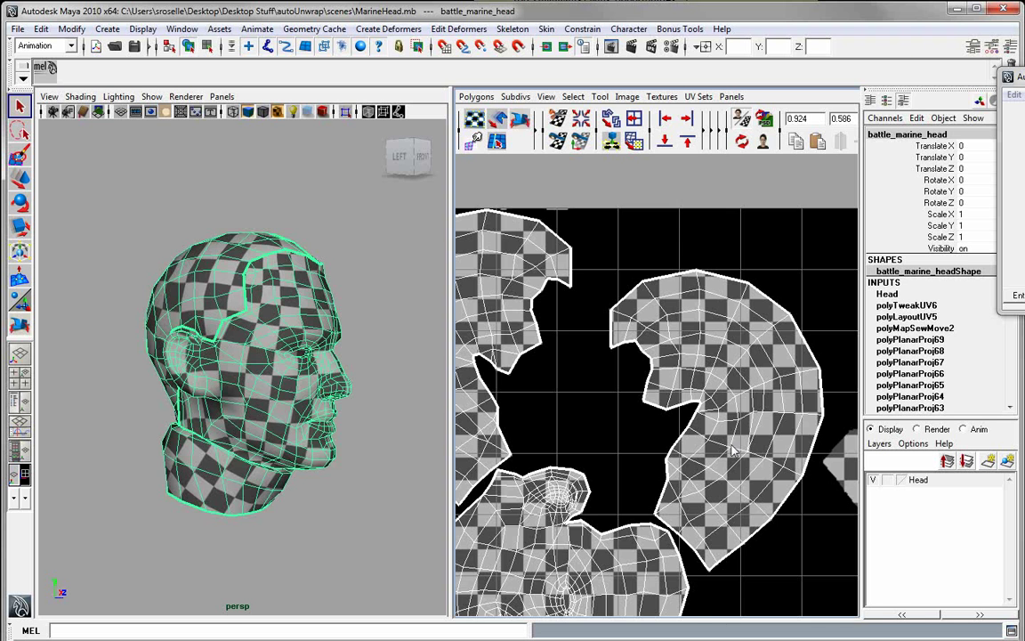
pyautogui.scroll(-3, 623, 426)
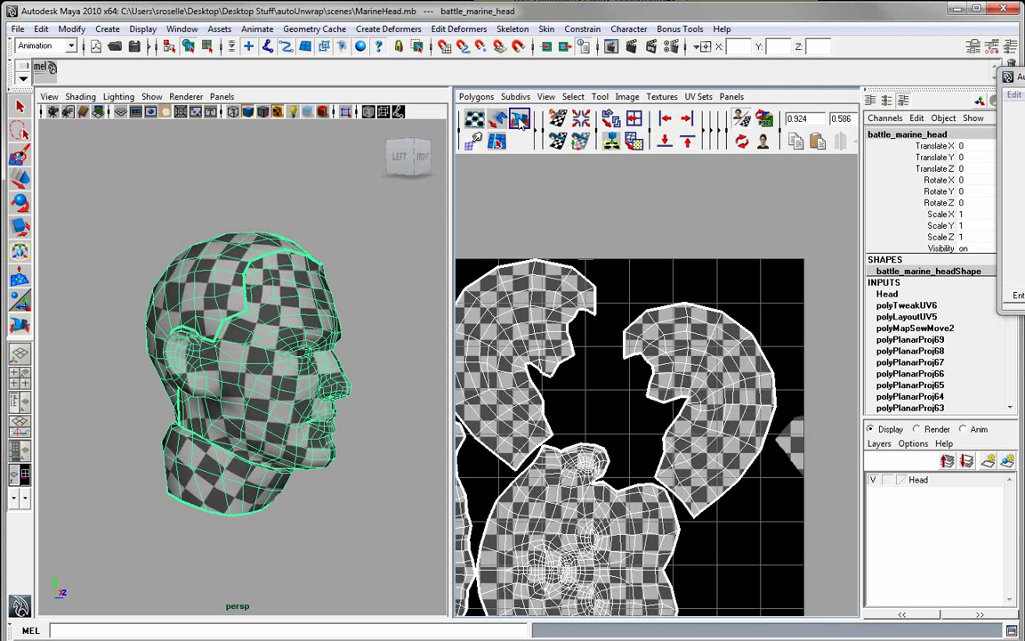
# Step: Select the UV shell of one scalp half and smooth it with Unfold and Relax
pyautogui.click(519, 119)
pyautogui.click(496, 117)
pyautogui.click(684, 361)
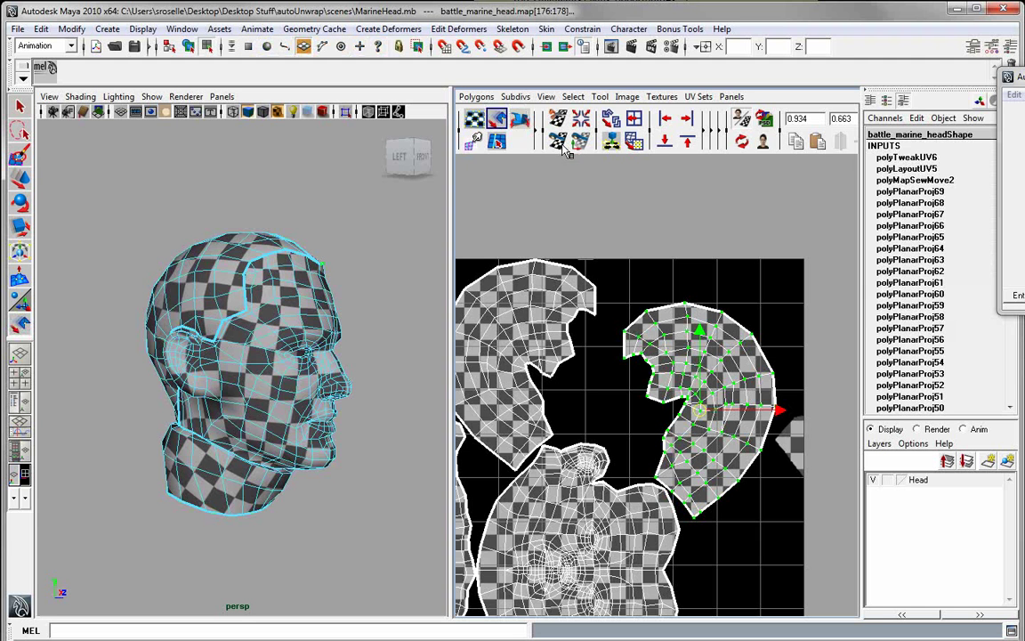
pyautogui.click(520, 120)
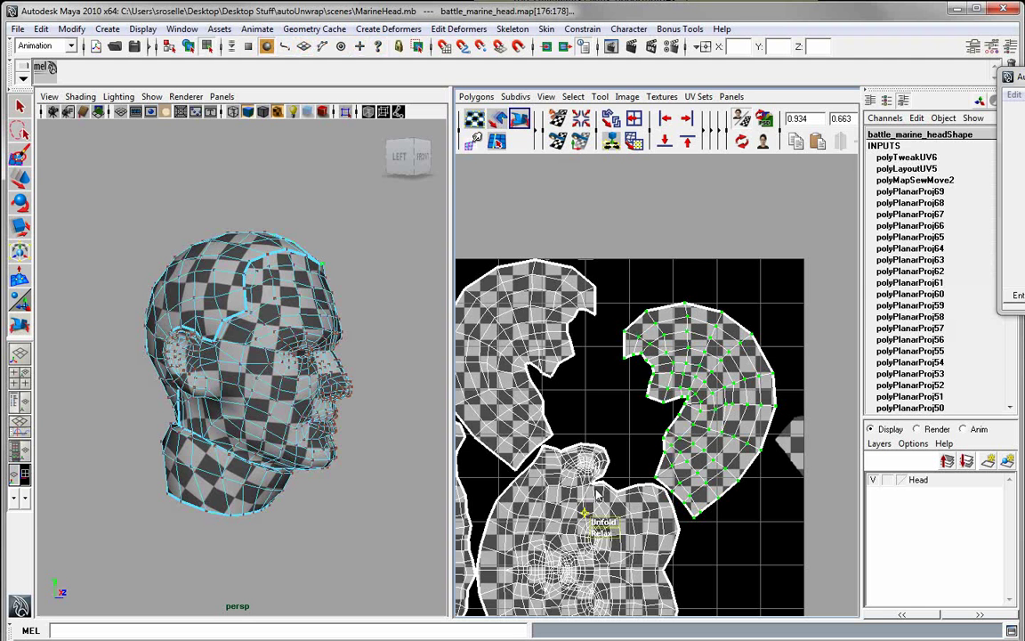
pyautogui.moveTo(699, 243); pyautogui.dragTo(850, 253)
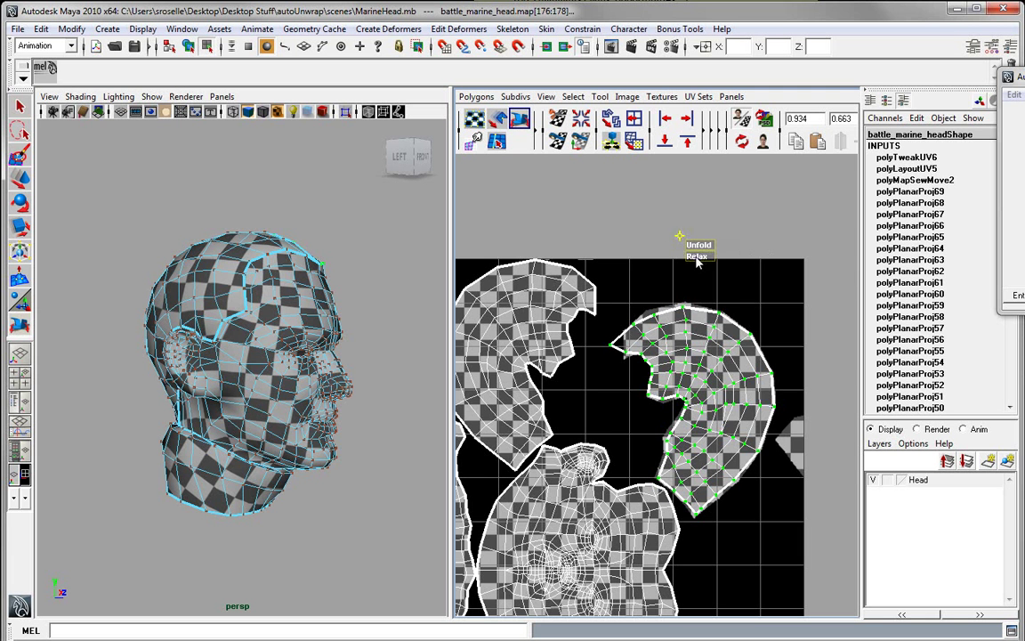
pyautogui.moveTo(697, 259); pyautogui.dragTo(775, 248)
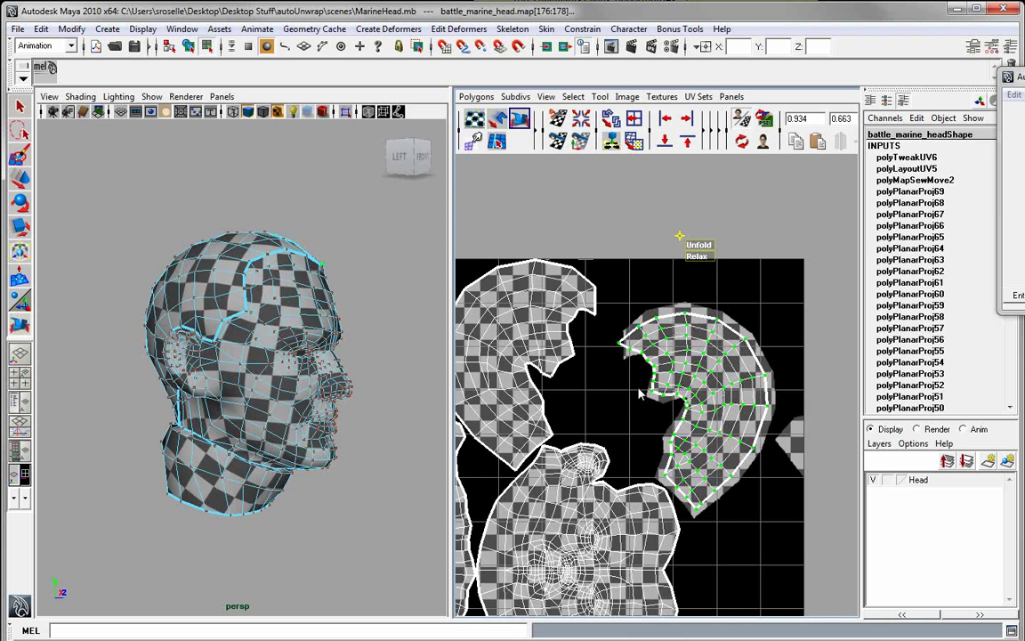
pyautogui.keyDown('alt'); pyautogui.moveTo(639, 394); pyautogui.dragTo(714, 403, button='middle'); pyautogui.keyUp('alt')
# Step: Select the other scalp half's UV shell and smooth it with Unfold
pyautogui.click(588, 323)
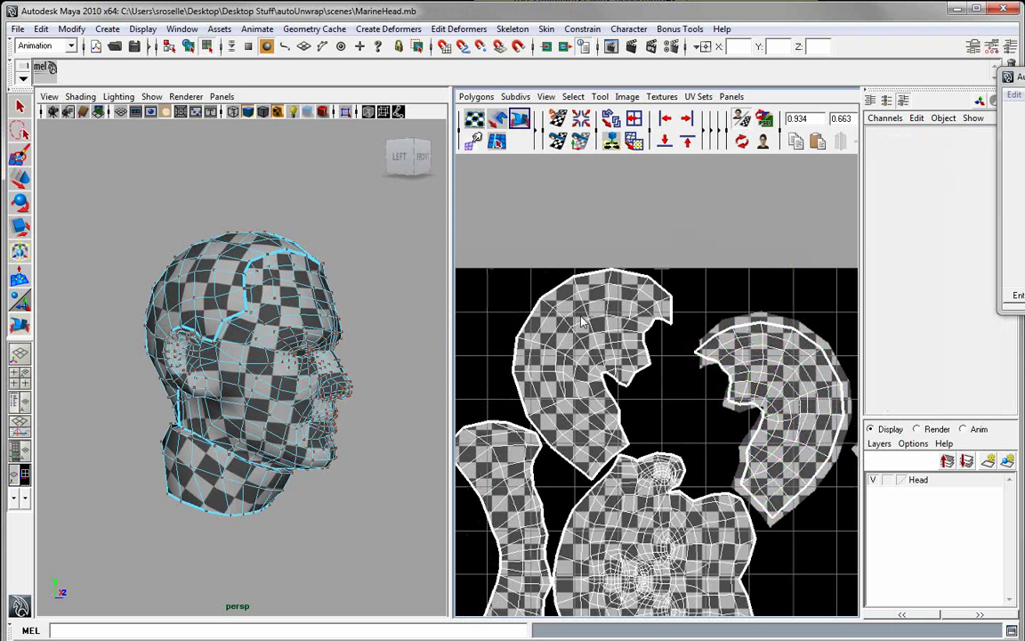
pyautogui.click(554, 297)
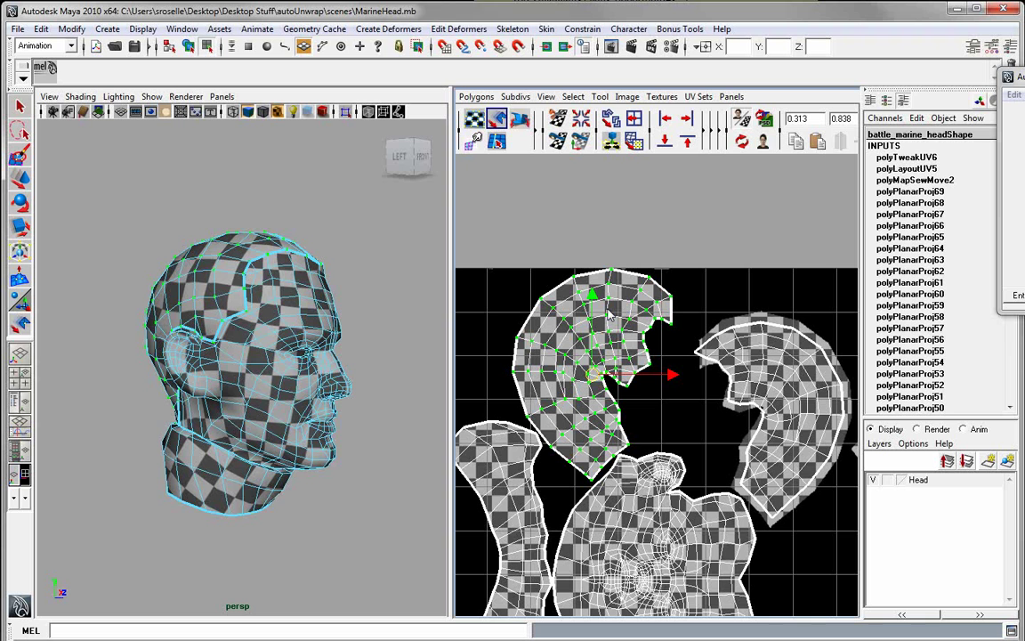
pyautogui.click(521, 121)
pyautogui.moveTo(473, 479); pyautogui.dragTo(765, 300)
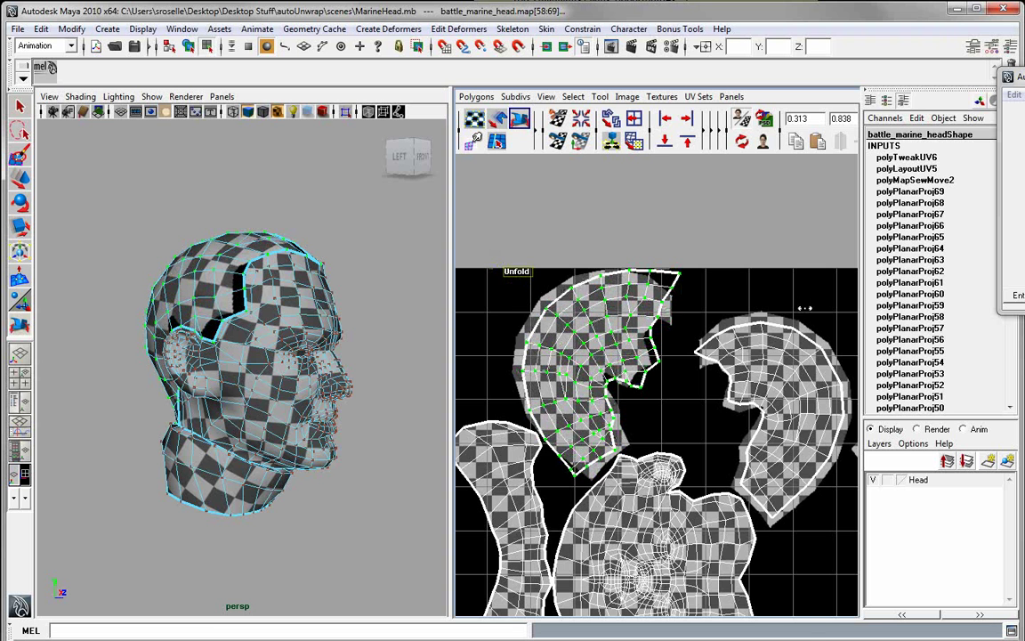
pyautogui.scroll(-3, 648, 387)
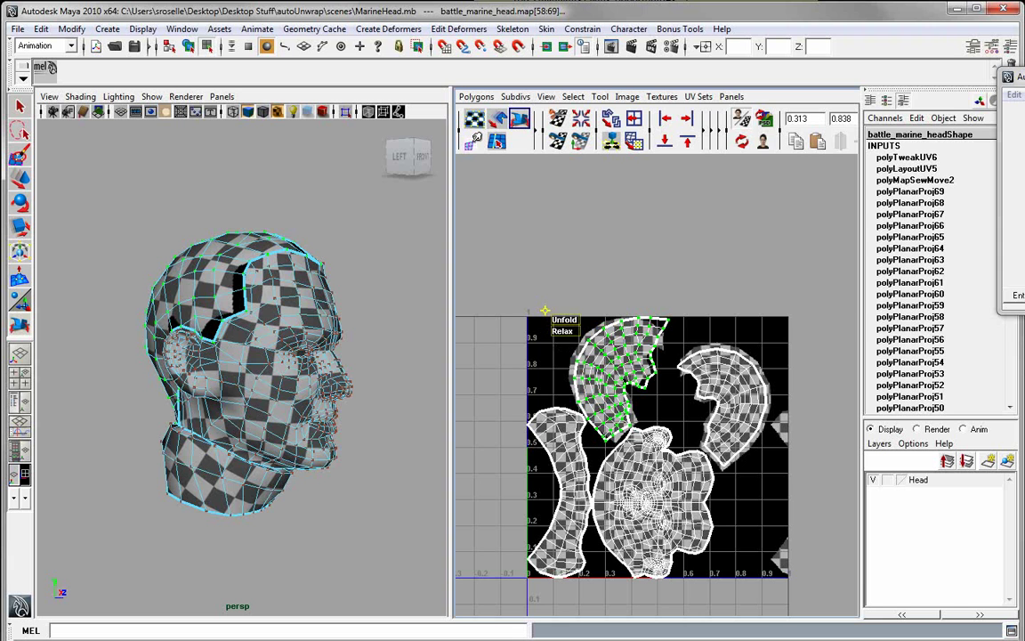
# Step: Return the head to object mode, deselect it and look over the checkered model
pyautogui.moveTo(1023, 78); pyautogui.dragTo(741, 68)
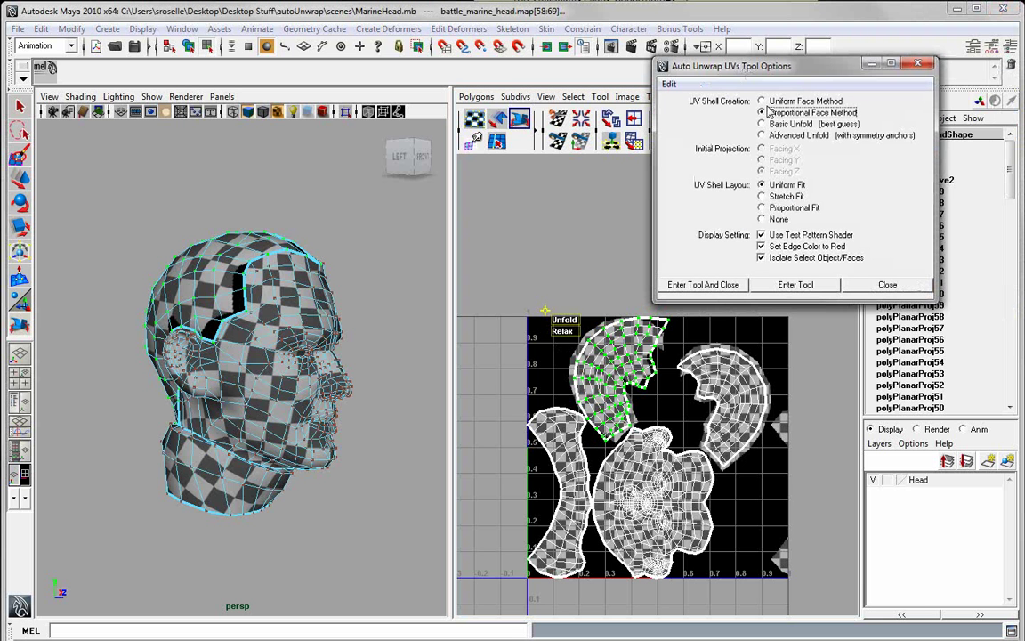
pyautogui.moveTo(803, 71); pyautogui.dragTo(1023, 85)
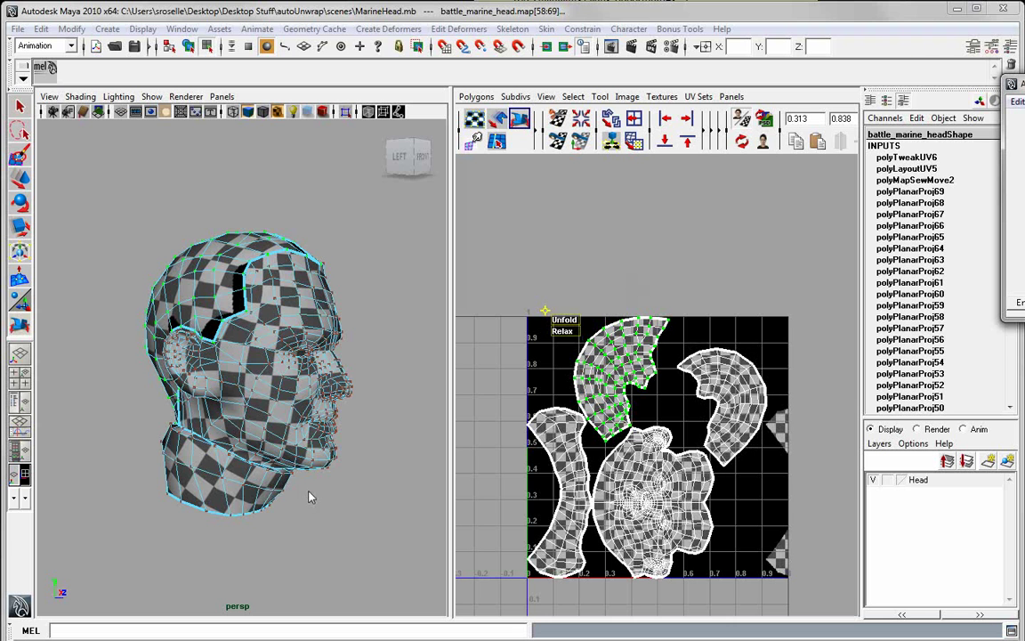
pyautogui.click(271, 503)
pyautogui.keyDown('alt'); pyautogui.moveTo(270, 496); pyautogui.dragTo(225, 495); pyautogui.keyUp('alt')
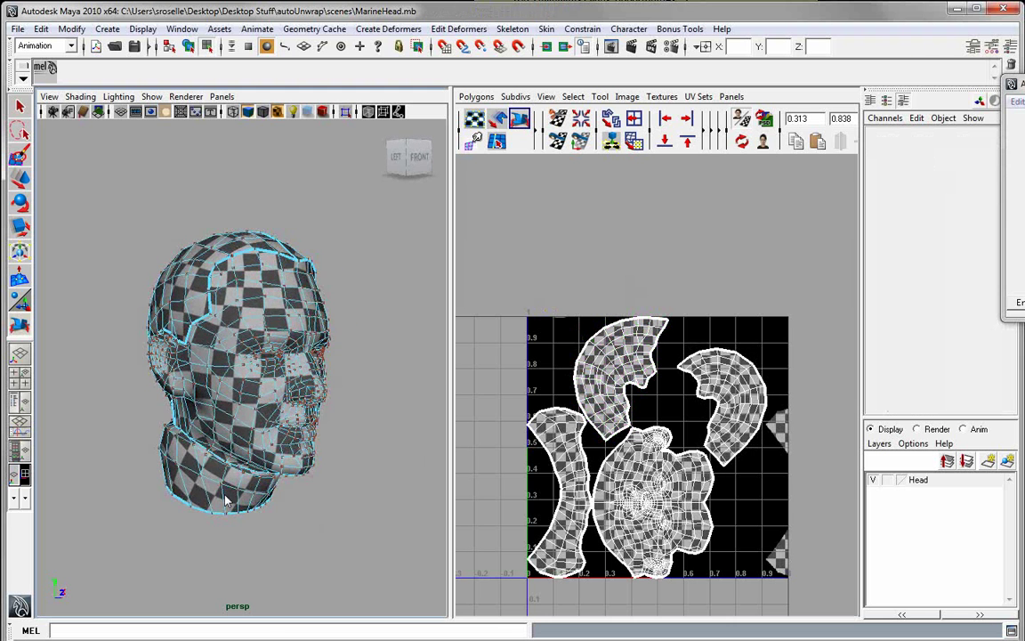
pyautogui.press('F8')
pyautogui.click(310, 525)
pyautogui.keyDown('alt'); pyautogui.moveTo(313, 524); pyautogui.dragTo(291, 496); pyautogui.keyUp('alt')
pyautogui.scroll(3, 214, 481)
pyautogui.scroll(-1, 291, 496)
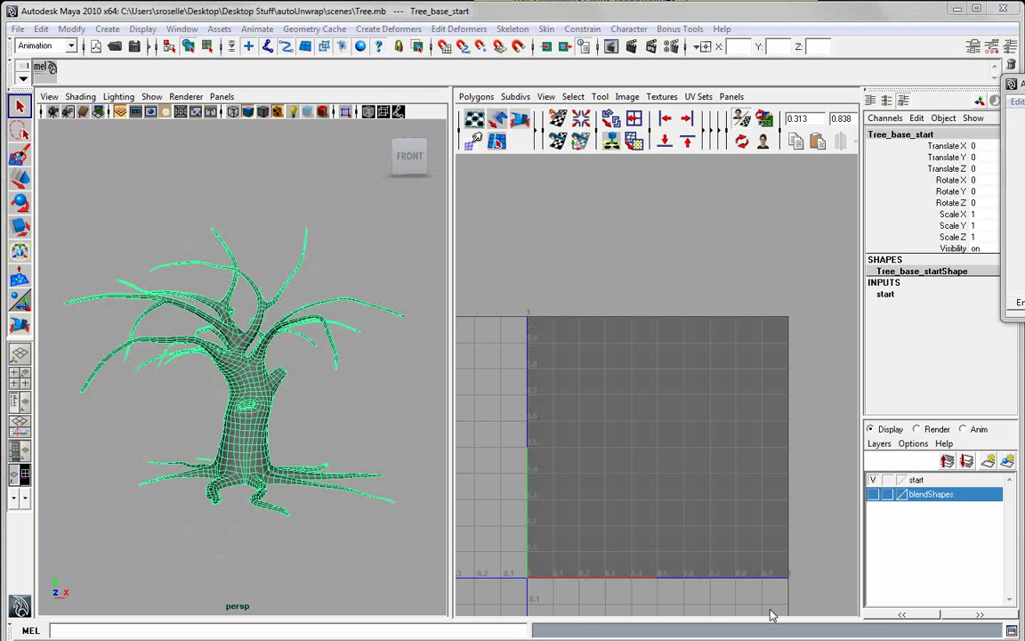
# Step: Examine the tree mesh's branches, trunk and roots, briefly enlarging the perspective view before restoring the side-by-side view with the UV editor
pyautogui.keyDown('alt'); pyautogui.moveTo(291, 507); pyautogui.dragTo(289, 511); pyautogui.keyUp('alt')
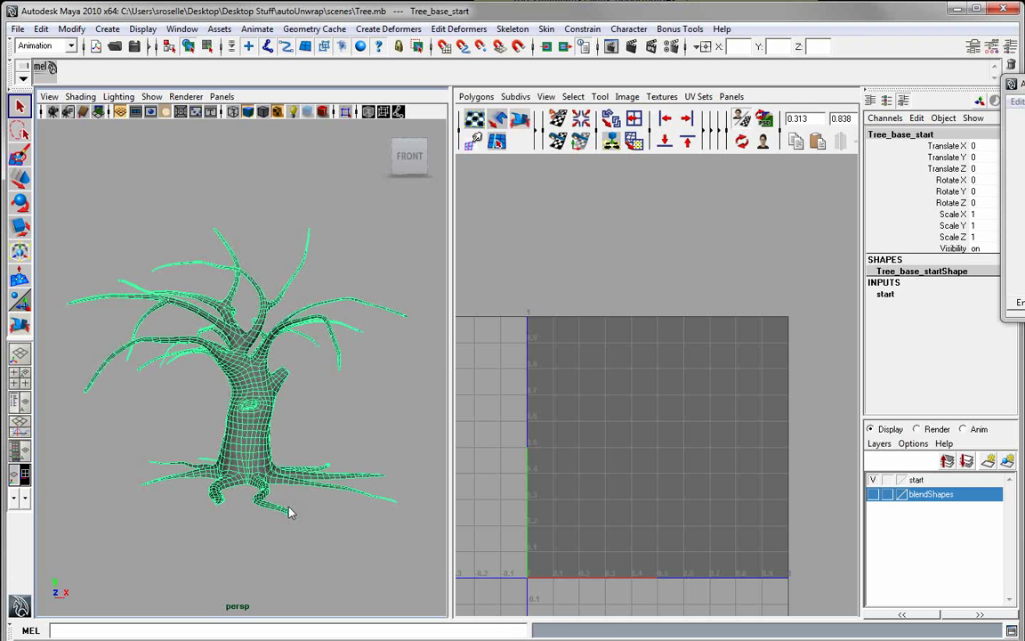
pyautogui.press('space')
pyautogui.keyDown('alt'); pyautogui.moveTo(293, 513); pyautogui.dragTo(356, 517); pyautogui.keyUp('alt')
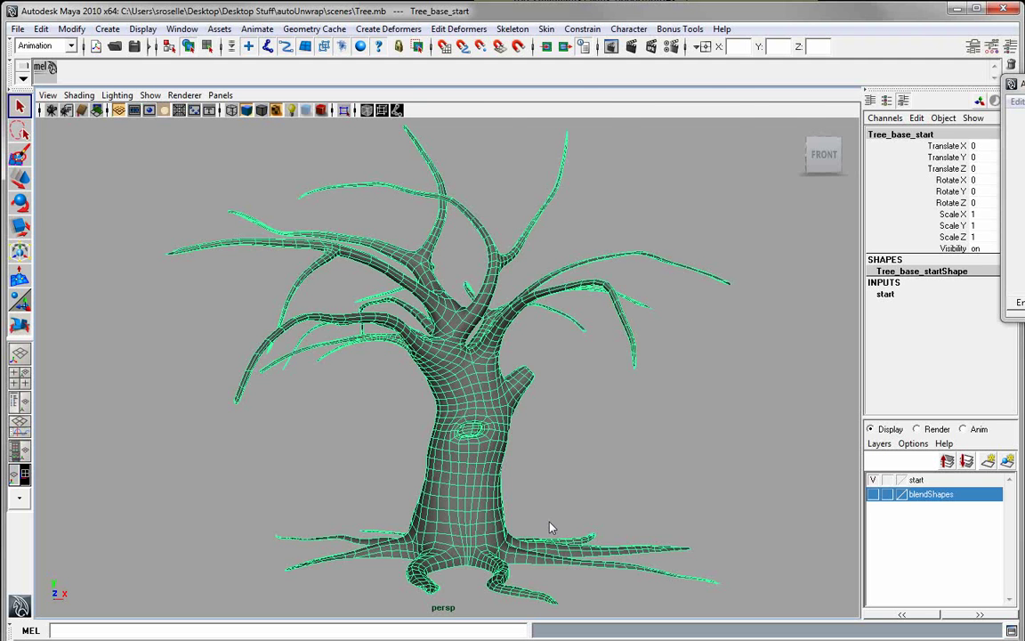
pyautogui.click(19, 427)
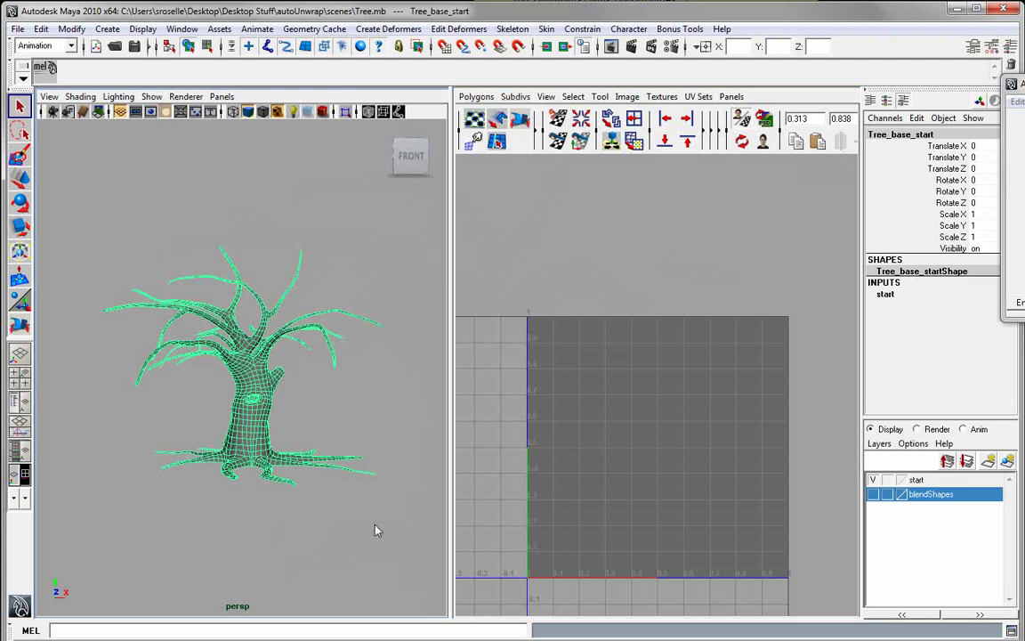
pyautogui.scroll(4, 314, 481)
pyautogui.keyDown('alt'); pyautogui.moveTo(314, 481); pyautogui.dragTo(399, 492); pyautogui.keyUp('alt')
pyautogui.keyDown('alt'); pyautogui.moveTo(286, 485); pyautogui.dragTo(320, 498, button='right'); pyautogui.keyUp('alt')
pyautogui.keyDown('alt'); pyautogui.moveTo(320, 498); pyautogui.dragTo(325, 425, button='middle'); pyautogui.keyUp('alt')
pyautogui.keyDown('alt'); pyautogui.moveTo(324, 425); pyautogui.dragTo(422, 472, button='right'); pyautogui.keyUp('alt')
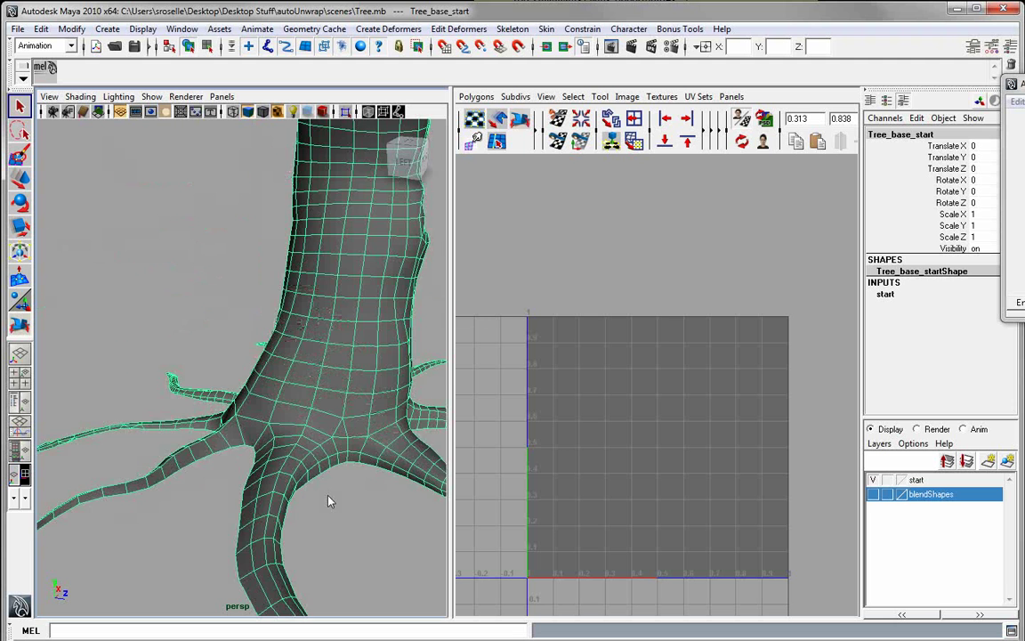
pyautogui.keyDown('alt'); pyautogui.moveTo(329, 500); pyautogui.dragTo(322, 422, button='middle'); pyautogui.keyUp('alt')
pyautogui.keyDown('alt'); pyautogui.moveTo(322, 421); pyautogui.dragTo(296, 433); pyautogui.keyUp('alt')
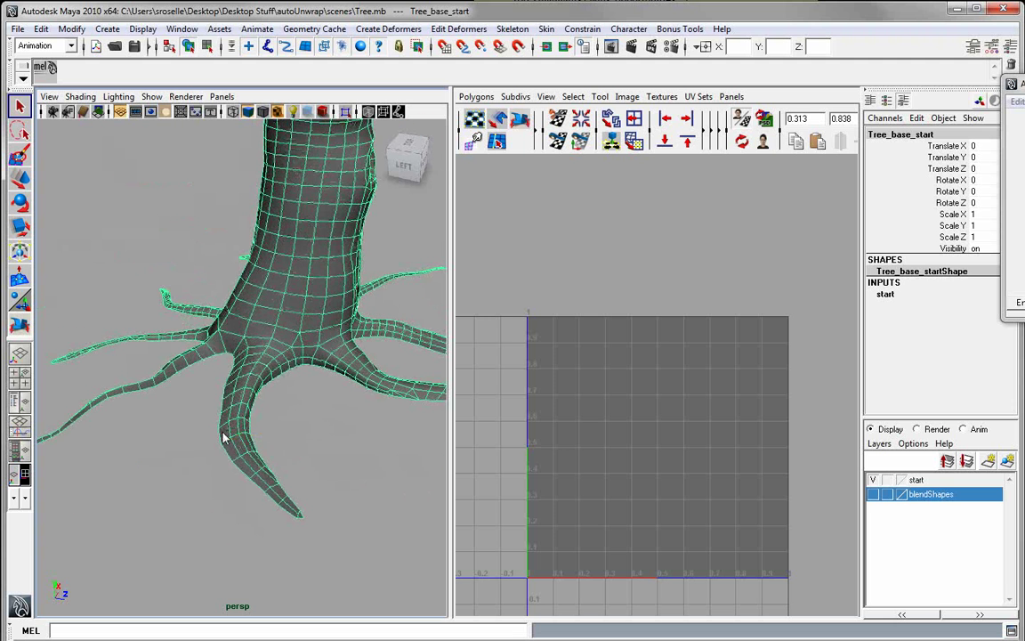
# Step: Select all faces of the curved root in front of the trunk, from its base to the tip
pyautogui.press('F11')
pyautogui.moveTo(222, 432); pyautogui.dragTo(311, 537)
pyautogui.keyDown('ctrl'); pyautogui.moveTo(268, 514); pyautogui.dragTo(249, 459, button='right'); pyautogui.keyUp('ctrl')
pyautogui.keyDown('ctrl'); pyautogui.keyDown('shift'); pyautogui.moveTo(213, 385); pyautogui.dragTo(279, 491); pyautogui.keyUp('shift'); pyautogui.keyUp('ctrl')
pyautogui.keyDown('ctrl'); pyautogui.keyDown('shift'); pyautogui.moveTo(239, 386); pyautogui.dragTo(287, 416); pyautogui.keyUp('shift'); pyautogui.keyUp('ctrl')
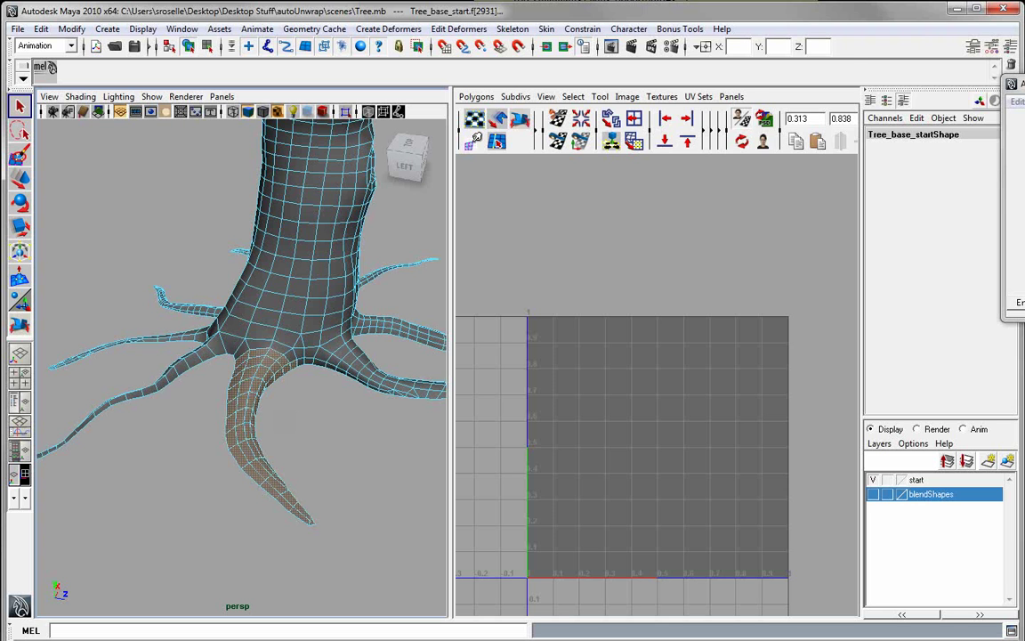
# Step: Auto-unwrap the selected root faces with the Uniform Face Method and Isolate Select Object/Faces turned off, adding no texture borders
pyautogui.click(49, 66)
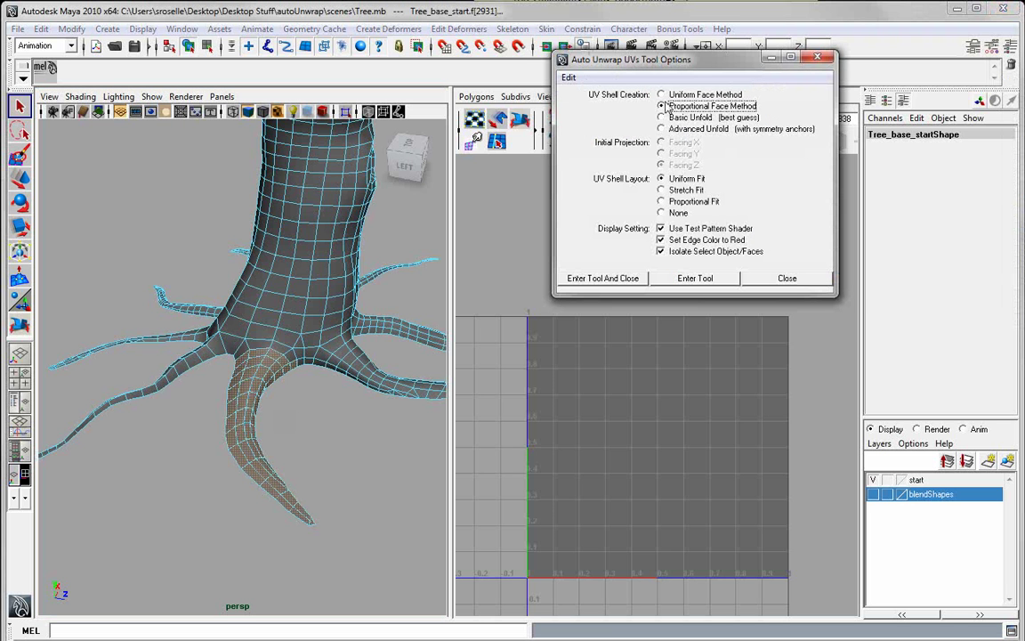
pyautogui.click(662, 95)
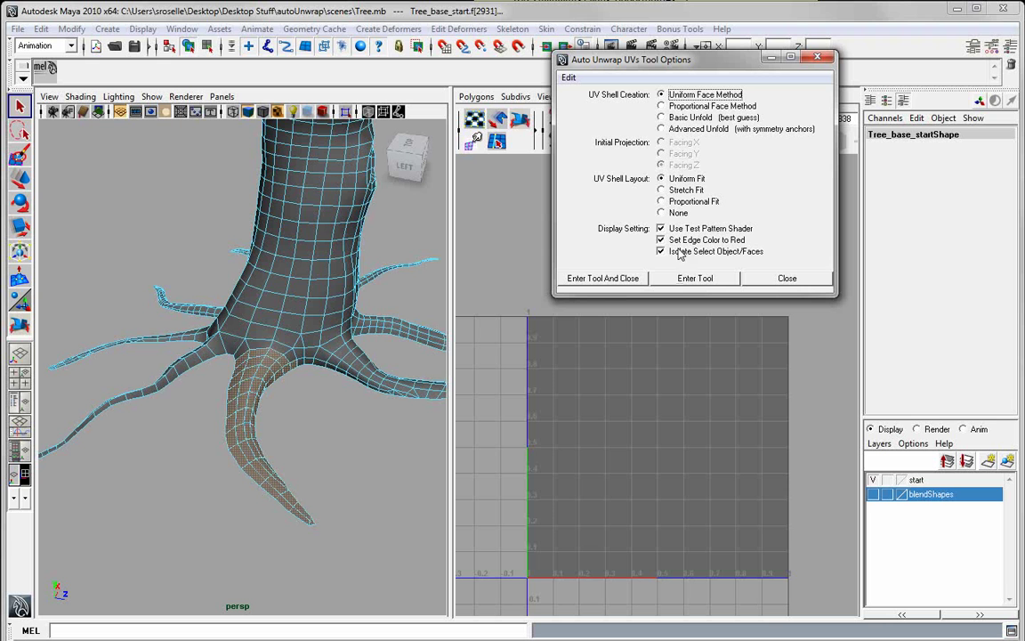
pyautogui.click(661, 252)
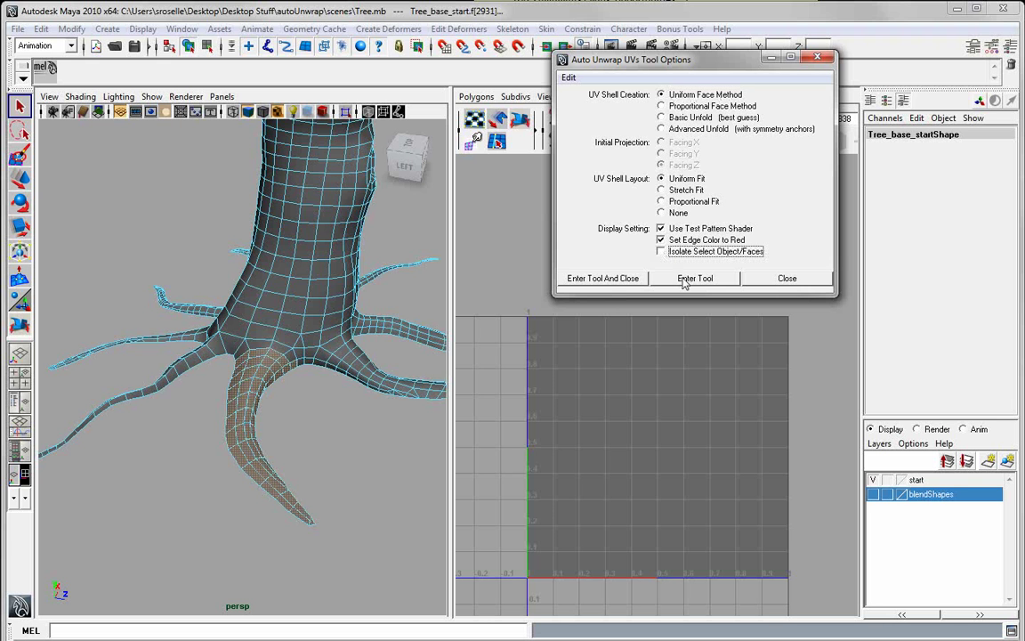
pyautogui.keyDown('alt'); pyautogui.moveTo(256, 389); pyautogui.dragTo(285, 380, button='right'); pyautogui.keyUp('alt')
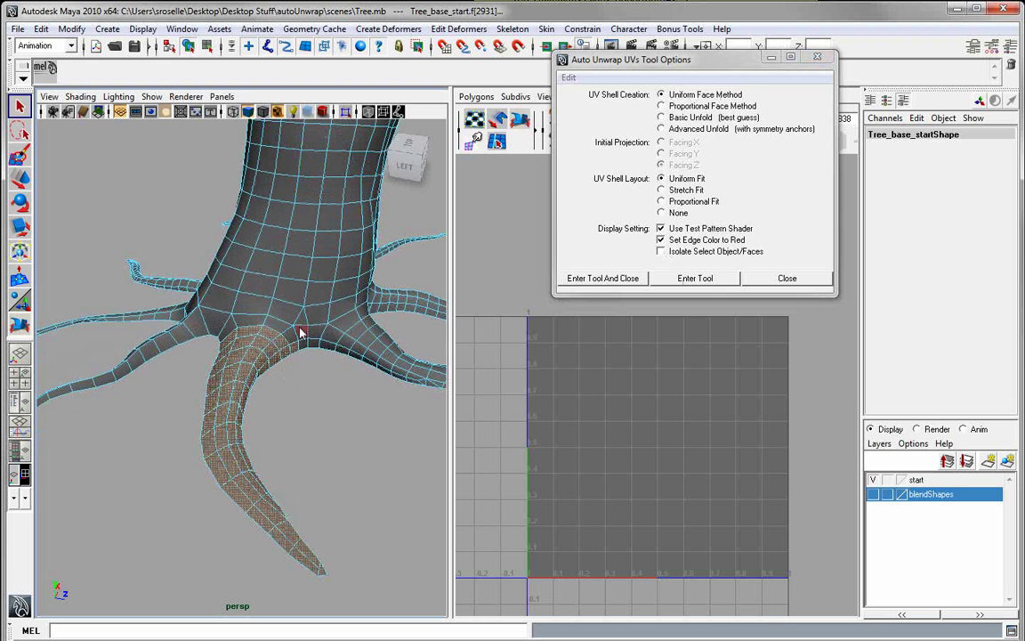
pyautogui.click(698, 280)
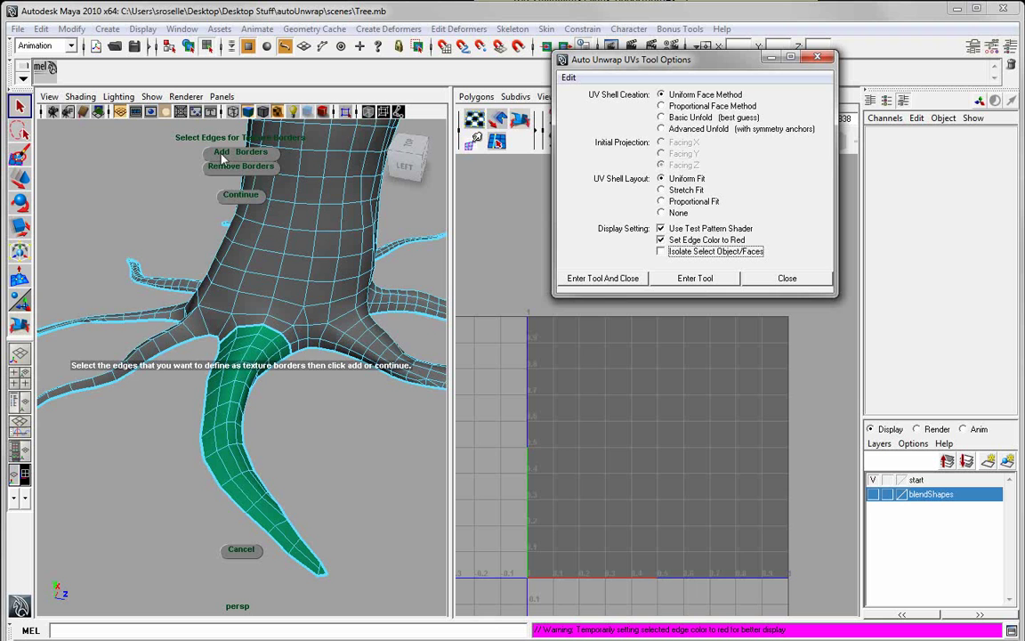
pyautogui.click(242, 197)
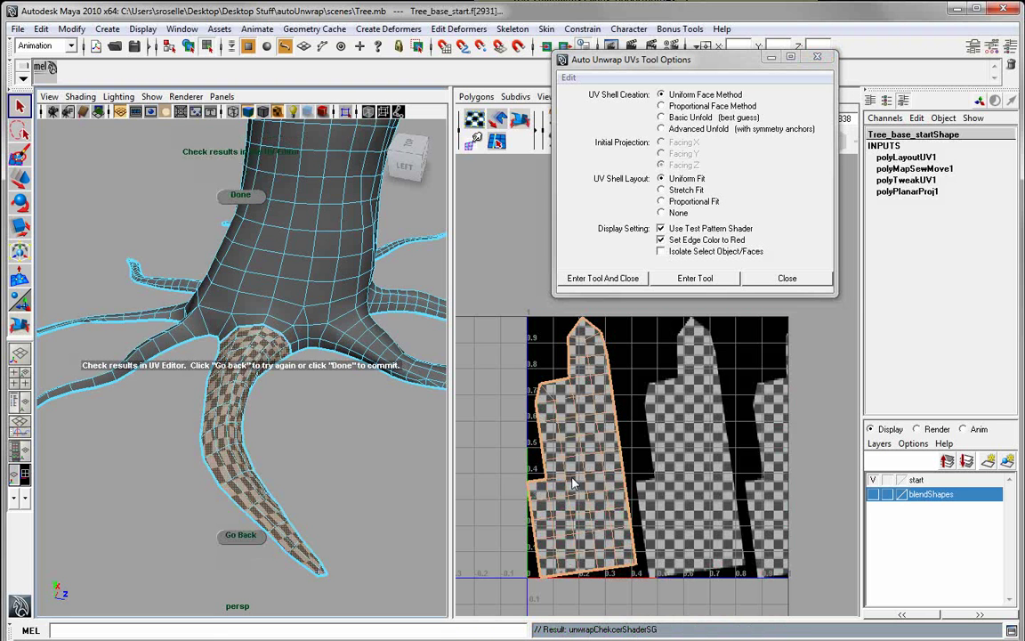
# Step: Move the unwrap options window aside and compare the root's UV shell with the checker pattern on the root
pyautogui.moveTo(585, 60); pyautogui.dragTo(718, 62)
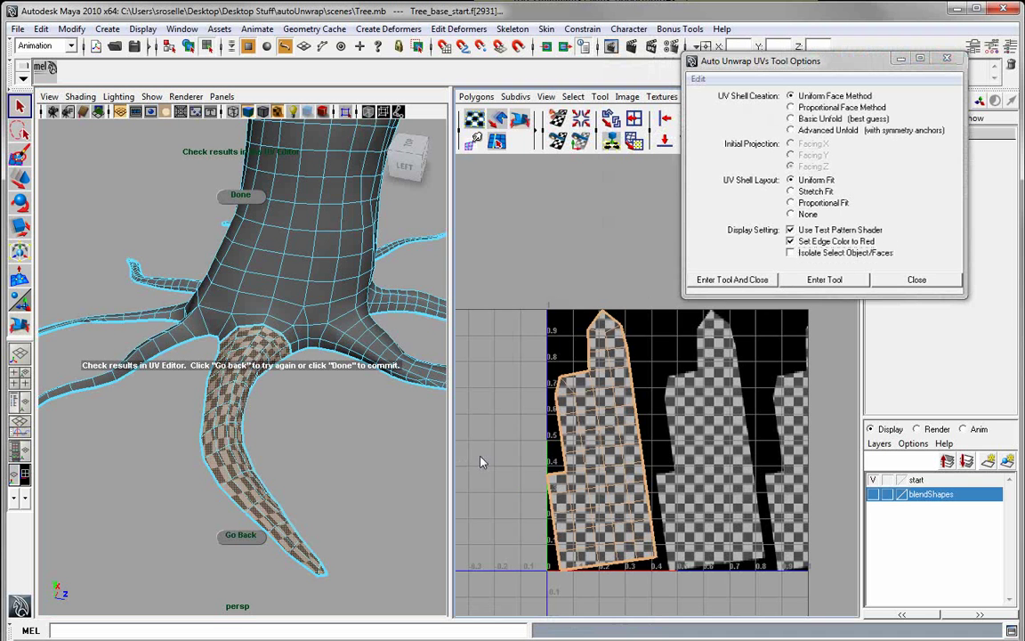
pyautogui.keyDown('alt'); pyautogui.moveTo(477, 456); pyautogui.dragTo(537, 400, button='middle'); pyautogui.keyUp('alt')
pyautogui.keyDown('alt'); pyautogui.moveTo(537, 401); pyautogui.dragTo(674, 436, button='right'); pyautogui.keyUp('alt')
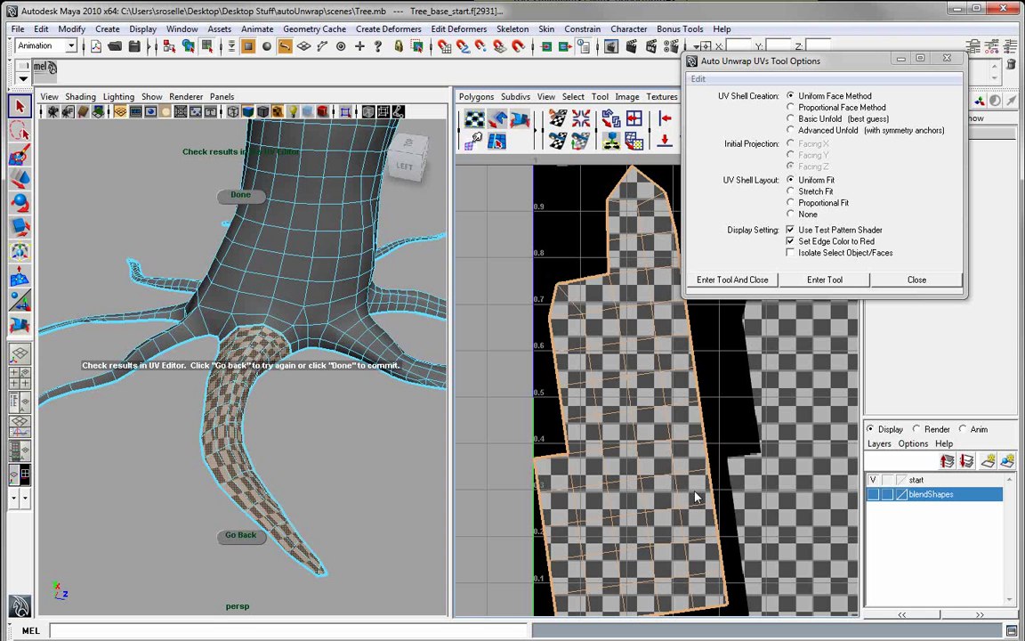
pyautogui.keyDown('alt'); pyautogui.moveTo(379, 415); pyautogui.dragTo(313, 371); pyautogui.keyUp('alt')
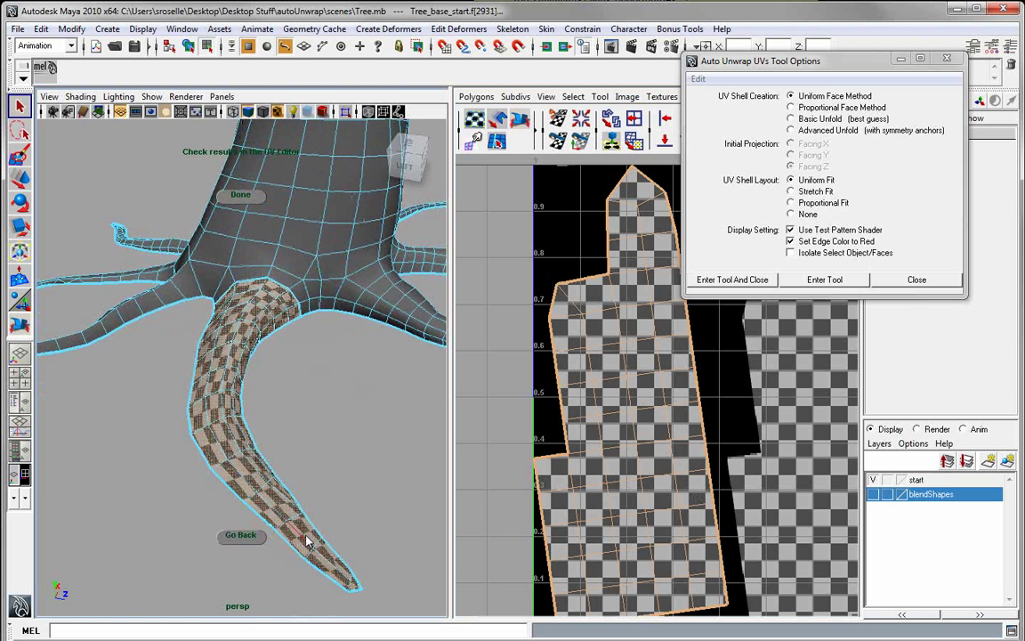
pyautogui.keyDown('alt'); pyautogui.moveTo(316, 453); pyautogui.dragTo(326, 444); pyautogui.keyUp('alt')
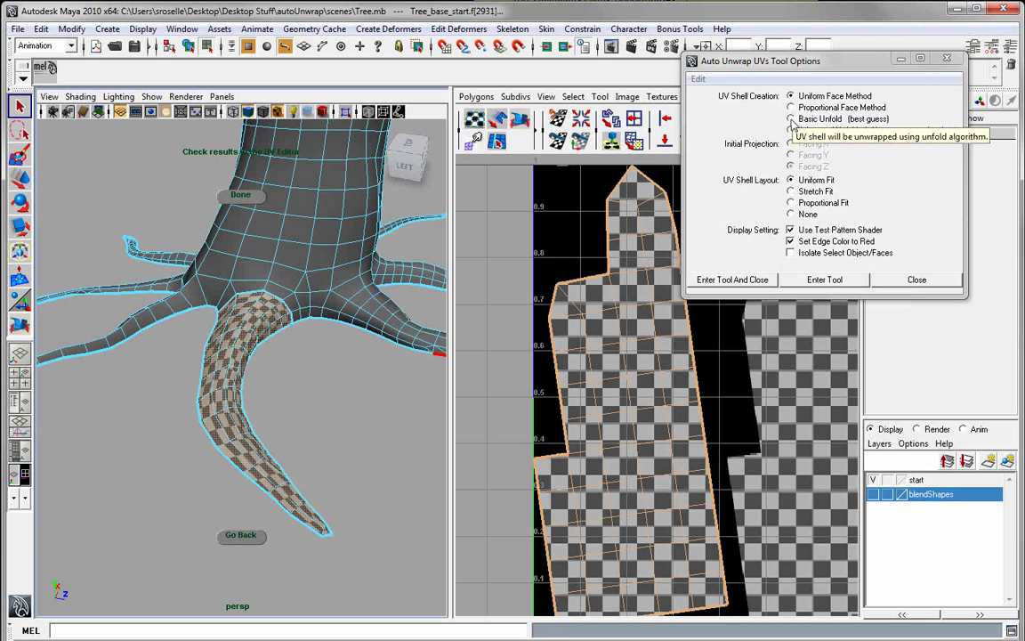
# Step: Go back and unwrap the same root faces again using Basic Unfold (best guess), adding no texture borders
pyautogui.click(792, 119)
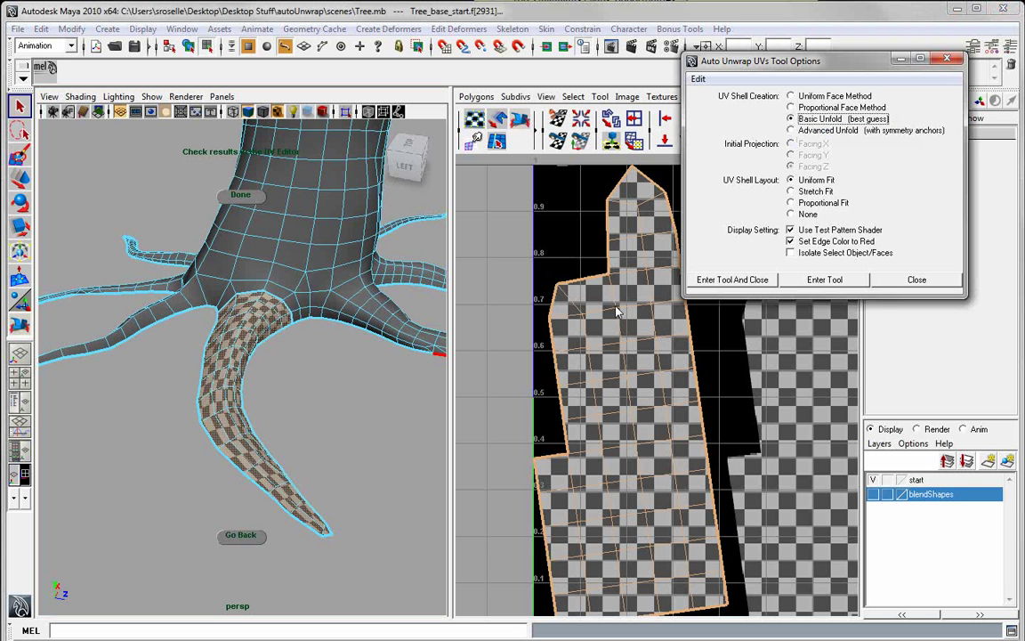
pyautogui.click(240, 535)
pyautogui.keyDown('alt'); pyautogui.moveTo(302, 265); pyautogui.dragTo(303, 396); pyautogui.keyUp('alt')
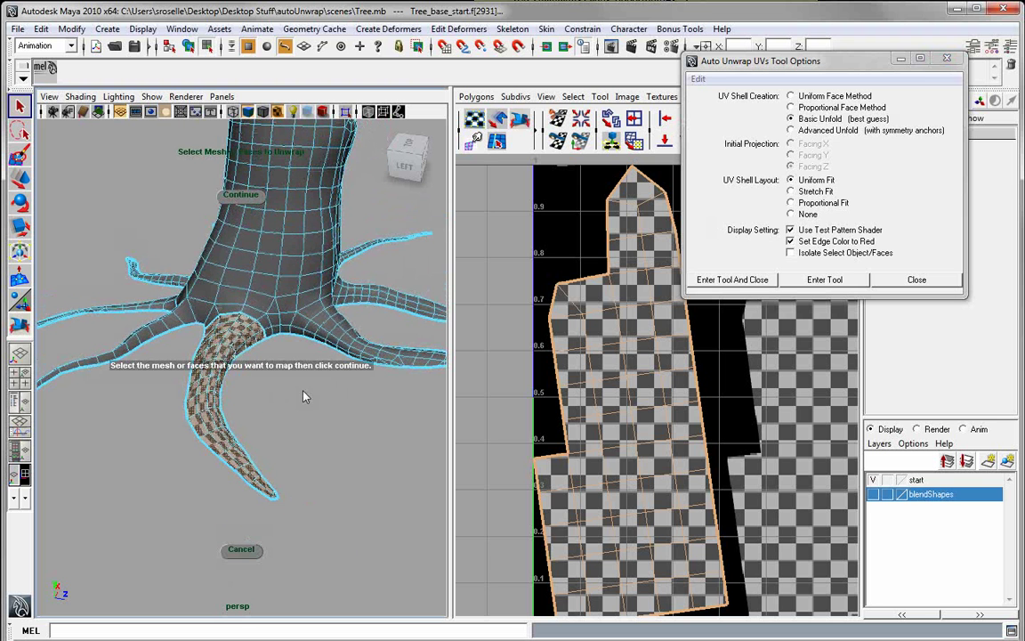
pyautogui.click(242, 196)
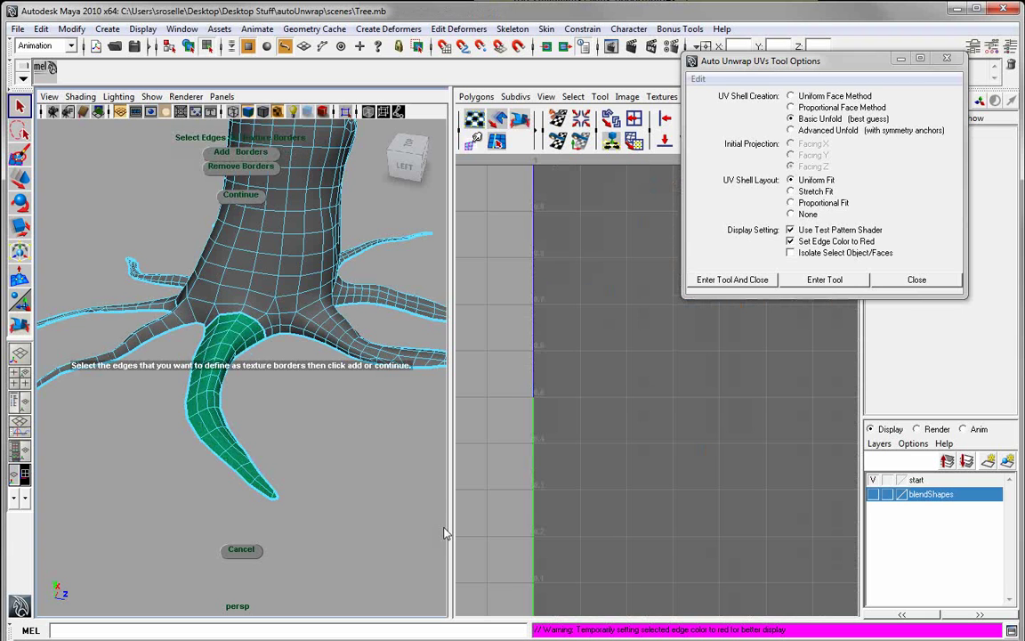
pyautogui.click(240, 196)
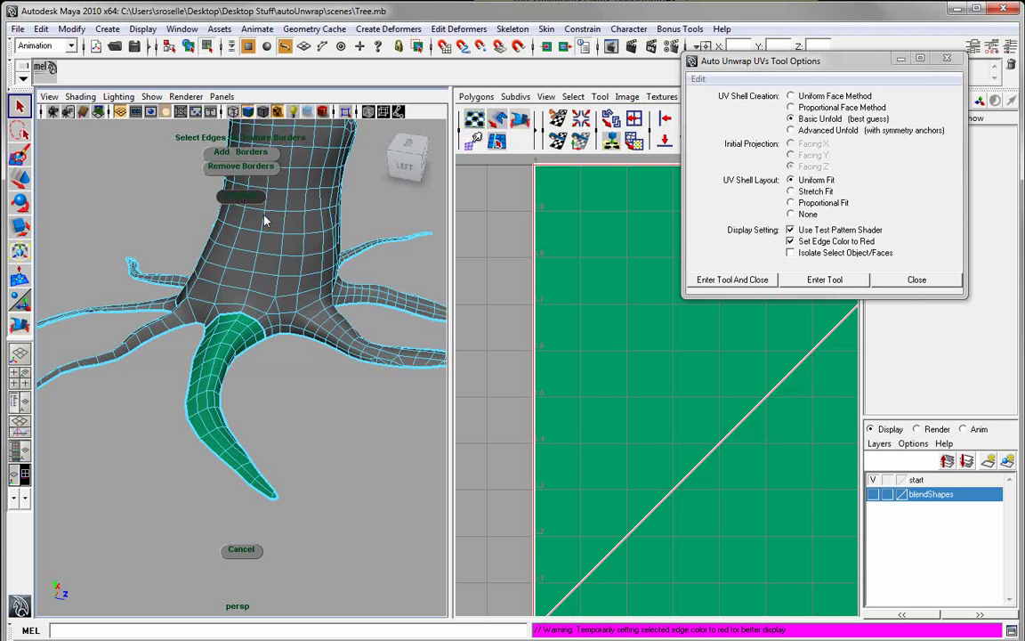
# Step: Check the Basic Unfold shell and the checkered root on the tree, and commit the unwrap
pyautogui.keyDown('alt'); pyautogui.moveTo(745, 517); pyautogui.dragTo(575, 487, button='right'); pyautogui.keyUp('alt')
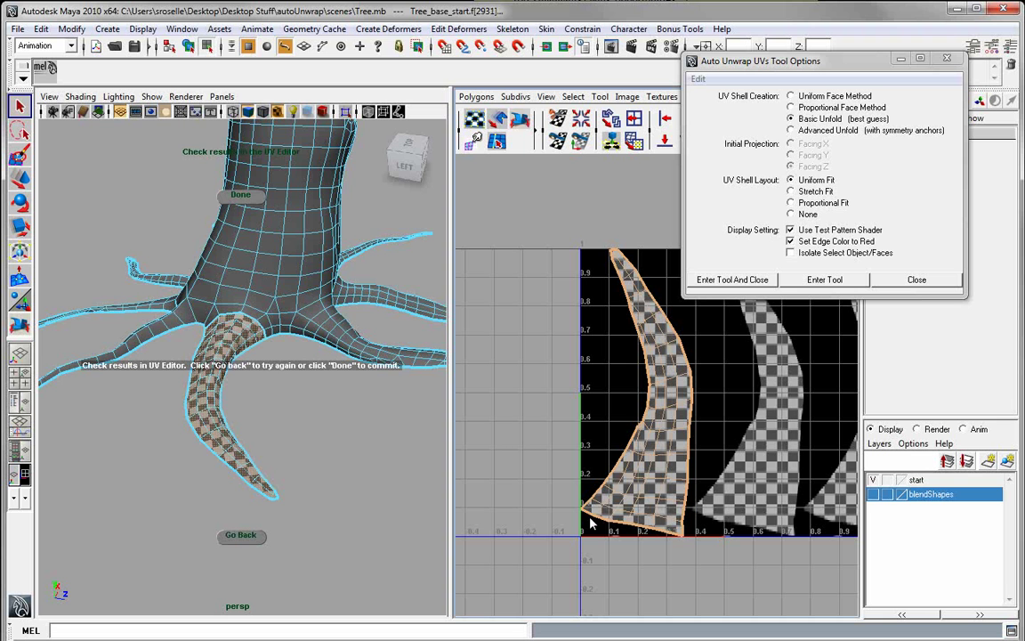
pyautogui.keyDown('alt'); pyautogui.moveTo(261, 407); pyautogui.dragTo(239, 391); pyautogui.keyUp('alt')
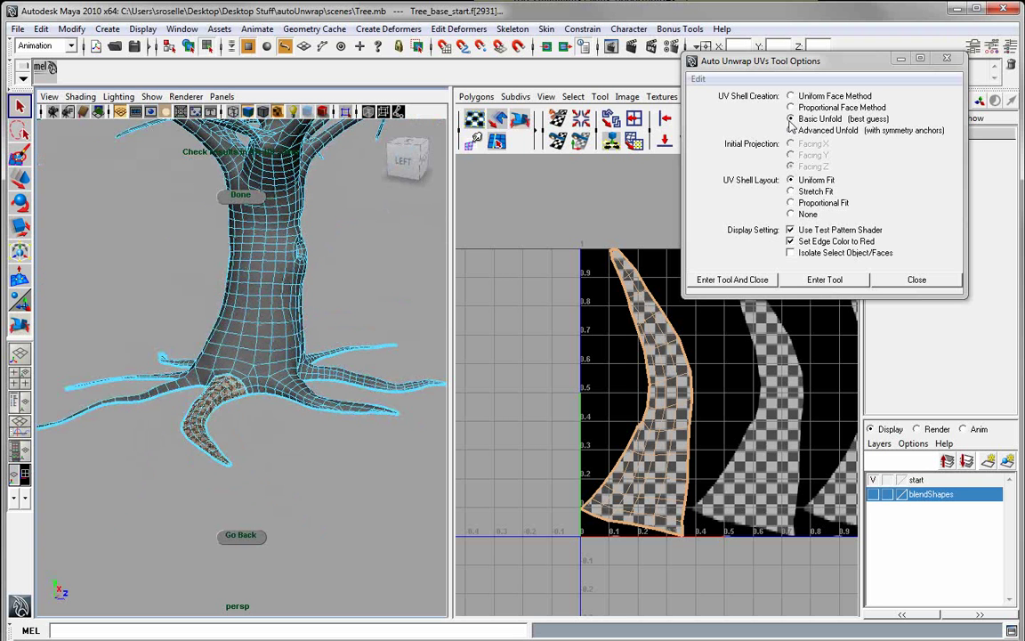
pyautogui.keyDown('alt'); pyautogui.moveTo(294, 393); pyautogui.dragTo(299, 484, button='middle'); pyautogui.keyUp('alt')
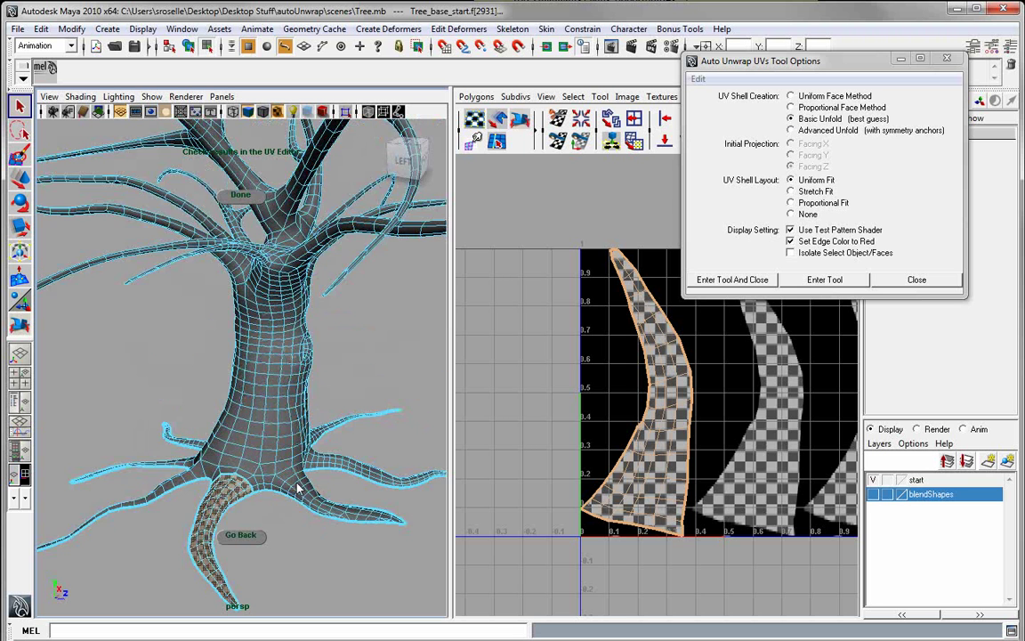
pyautogui.keyDown('alt'); pyautogui.moveTo(299, 485); pyautogui.dragTo(195, 407, button='right'); pyautogui.keyUp('alt')
pyautogui.keyDown('alt'); pyautogui.moveTo(194, 407); pyautogui.dragTo(198, 415); pyautogui.keyUp('alt')
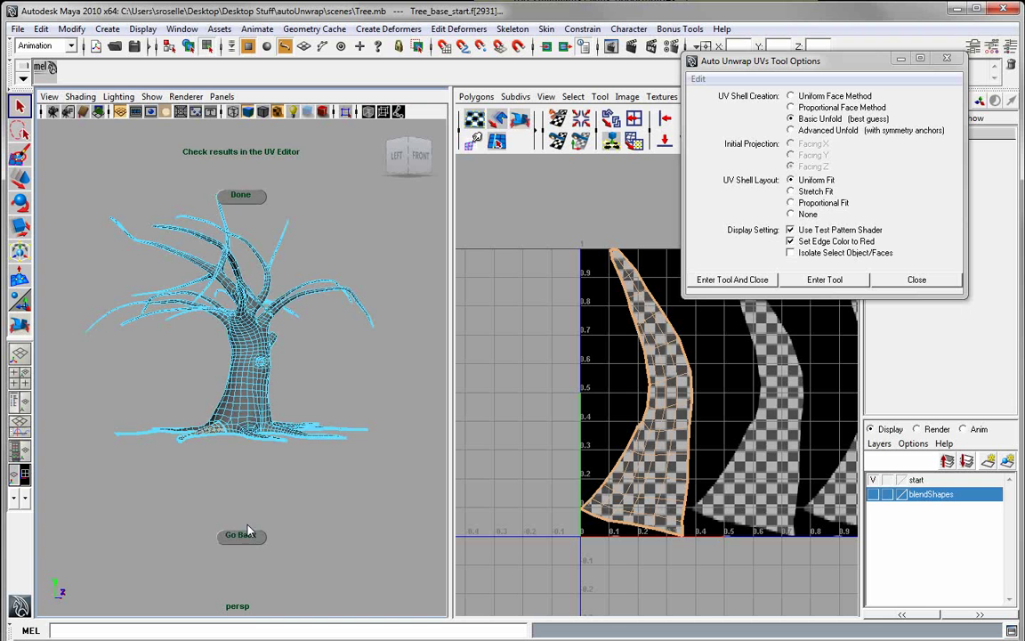
pyautogui.click(236, 195)
# Step: Return to object mode, select the whole tree and start the auto unwrap on it with Basic Unfold
pyautogui.moveTo(270, 348); pyautogui.dragTo(303, 311, button='right')
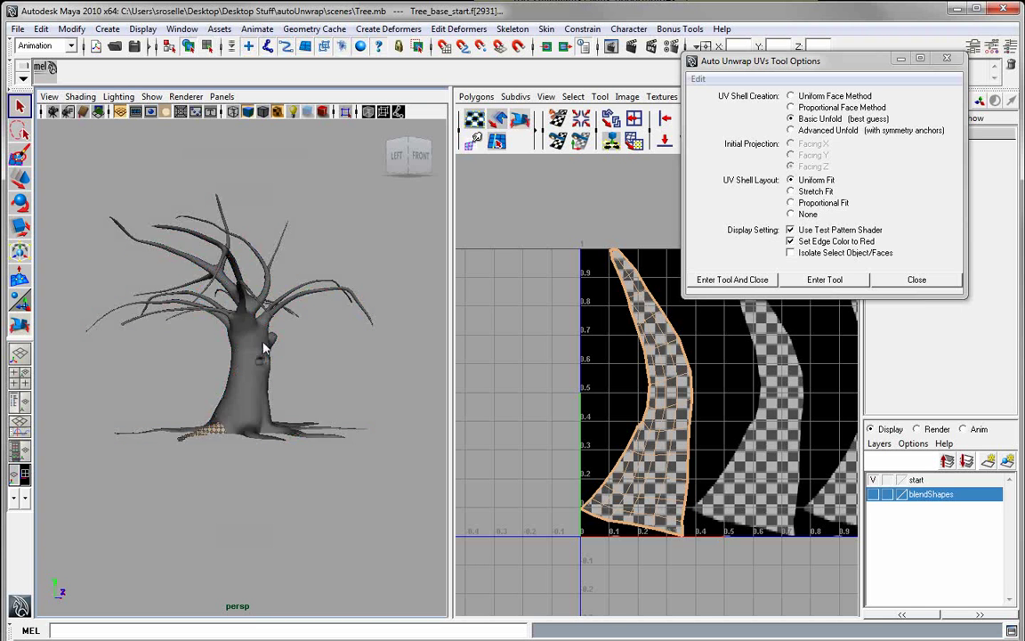
pyautogui.click(263, 346)
pyautogui.keyDown('alt'); pyautogui.moveTo(237, 442); pyautogui.dragTo(253, 446, button='right'); pyautogui.keyUp('alt')
pyautogui.keyDown('alt'); pyautogui.moveTo(250, 447); pyautogui.dragTo(247, 454); pyautogui.keyUp('alt')
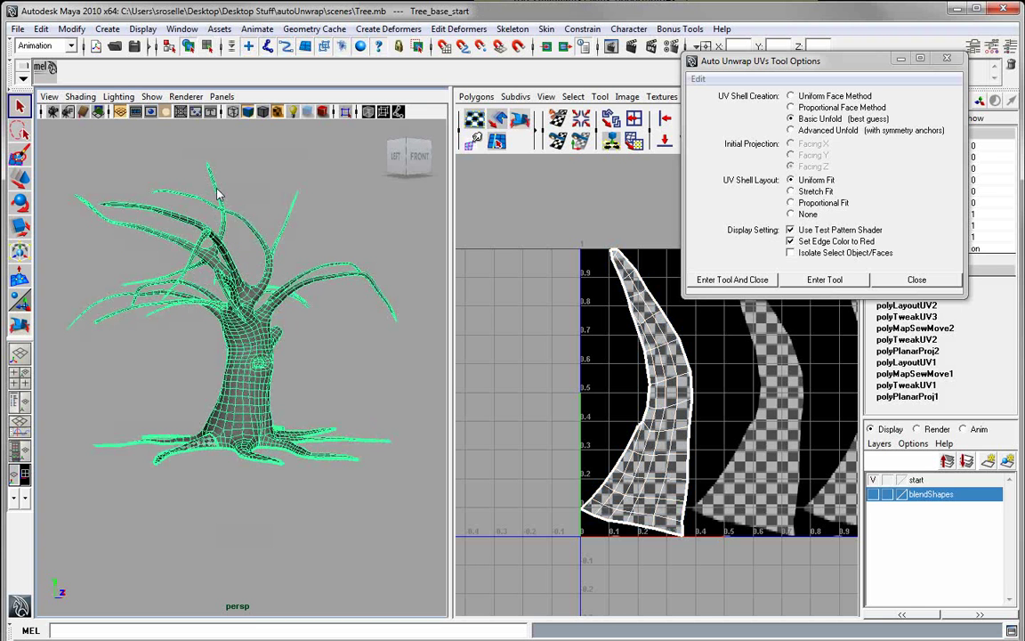
pyautogui.click(814, 279)
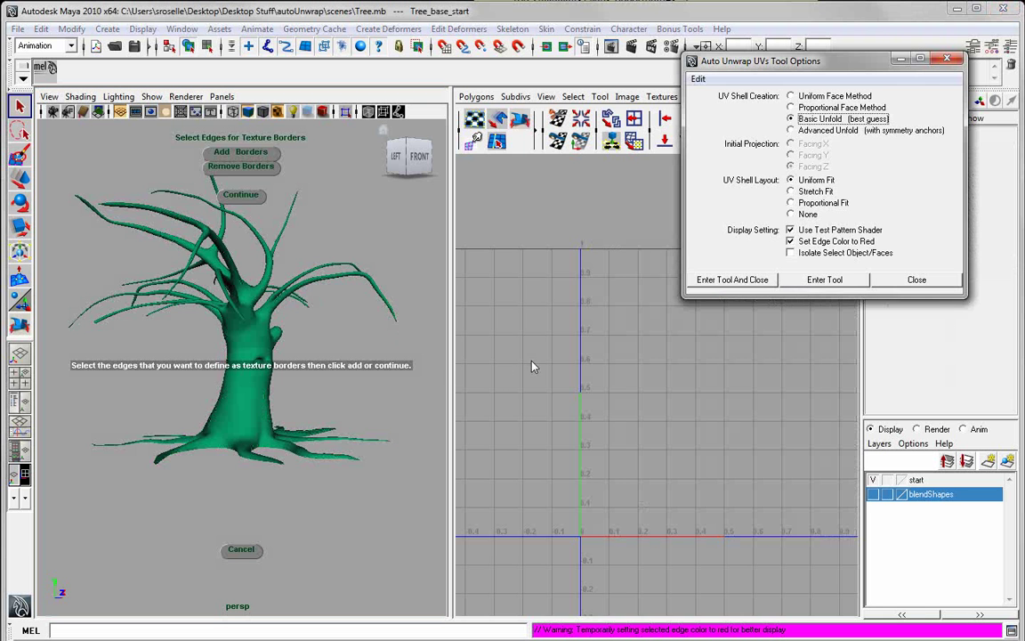
# Step: Select the edge loop around the base of the front root, where it meets the trunk, for a texture border
pyautogui.keyDown('alt'); pyautogui.moveTo(247, 303); pyautogui.dragTo(270, 370); pyautogui.keyUp('alt')
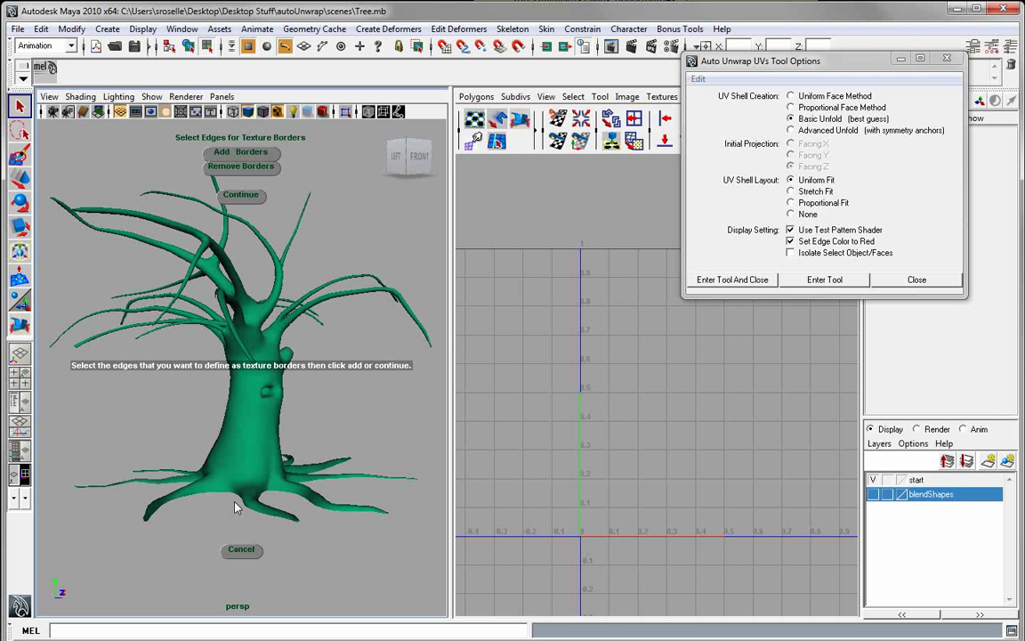
pyautogui.keyDown('alt'); pyautogui.moveTo(235, 506); pyautogui.dragTo(233, 370, button='middle'); pyautogui.keyUp('alt')
pyautogui.keyDown('alt'); pyautogui.moveTo(233, 370); pyautogui.dragTo(317, 449, button='right'); pyautogui.keyUp('alt')
pyautogui.keyDown('alt'); pyautogui.moveTo(316, 449); pyautogui.dragTo(263, 487); pyautogui.keyUp('alt')
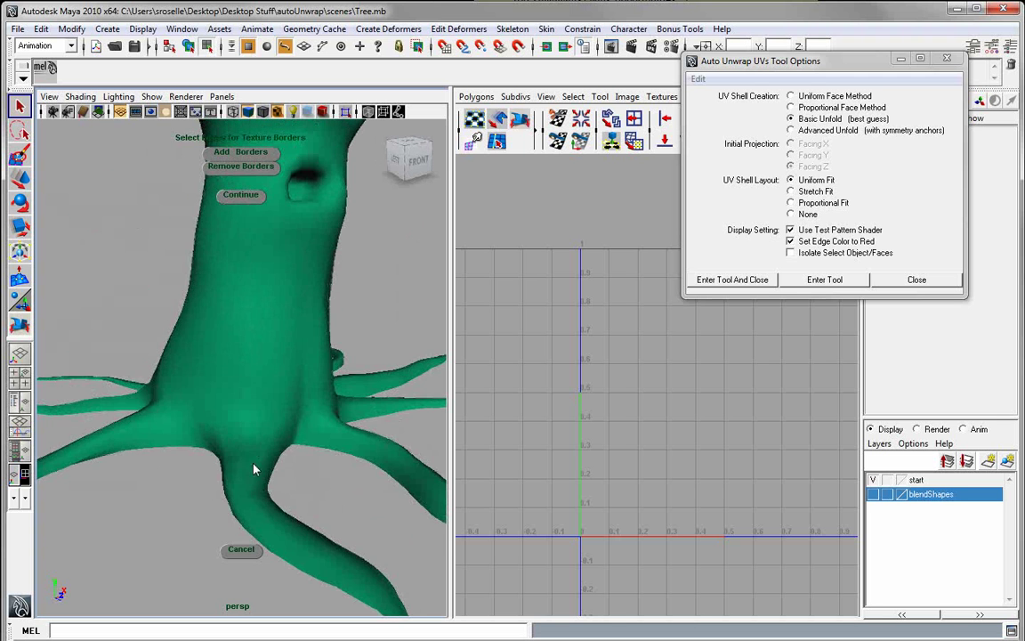
pyautogui.click(254, 469)
pyautogui.keyDown('alt'); pyautogui.moveTo(254, 469); pyautogui.dragTo(275, 501, button='right'); pyautogui.keyUp('alt')
pyautogui.keyDown('alt'); pyautogui.moveTo(275, 501); pyautogui.dragTo(274, 441, button='middle'); pyautogui.keyUp('alt')
pyautogui.doubleClick(274, 423)
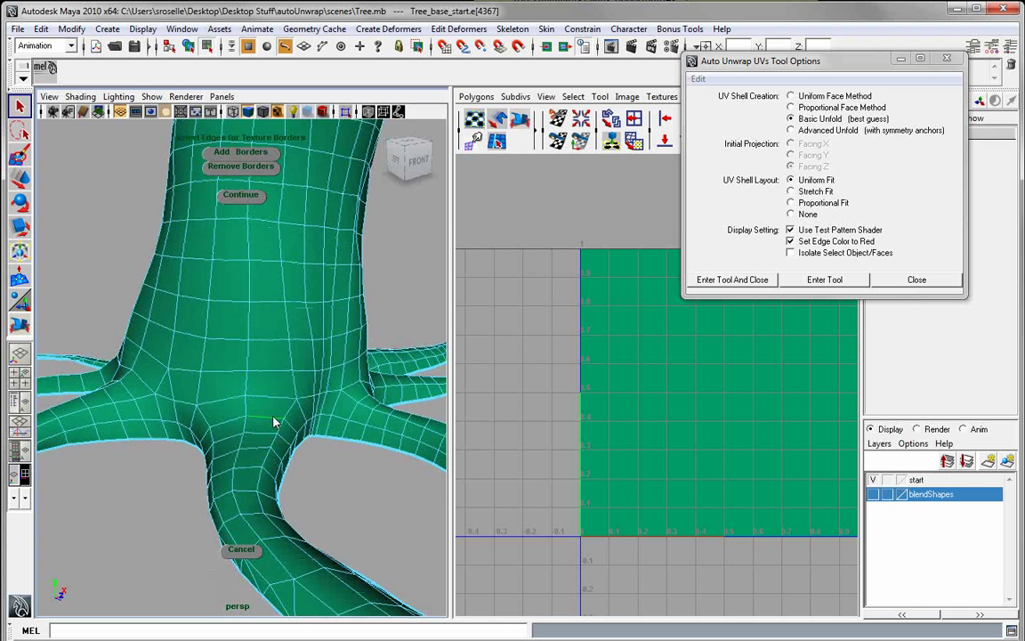
# Step: Add the edge loop around the base of the neighbouring root to the texture borders
pyautogui.keyDown('alt'); pyautogui.moveTo(220, 182); pyautogui.dragTo(194, 447); pyautogui.keyUp('alt')
pyautogui.click(201, 439)
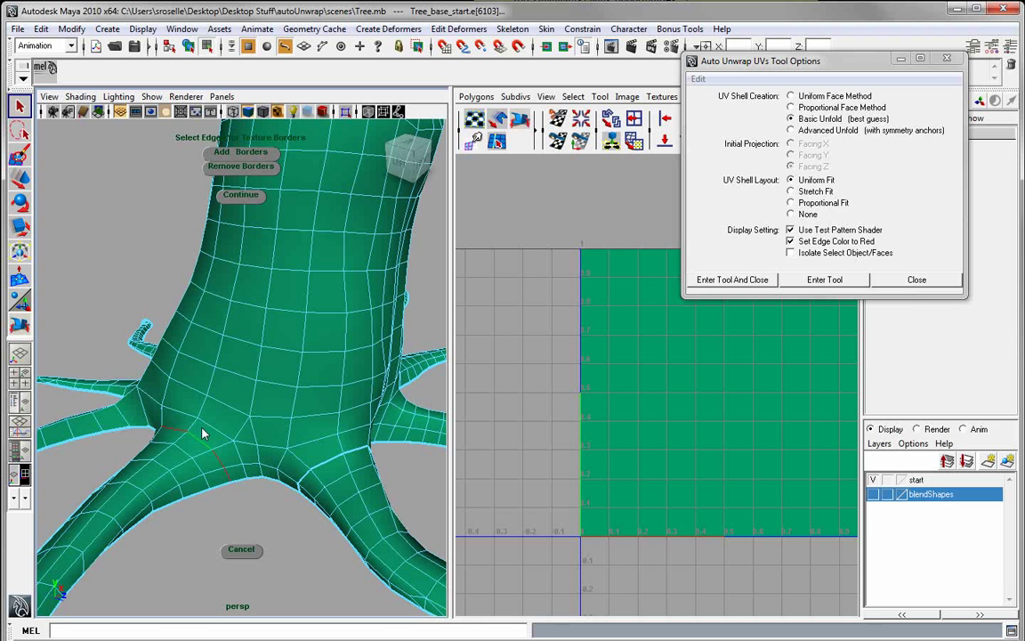
pyautogui.click(230, 158)
pyautogui.keyDown('alt'); pyautogui.moveTo(230, 157); pyautogui.dragTo(218, 451); pyautogui.keyUp('alt')
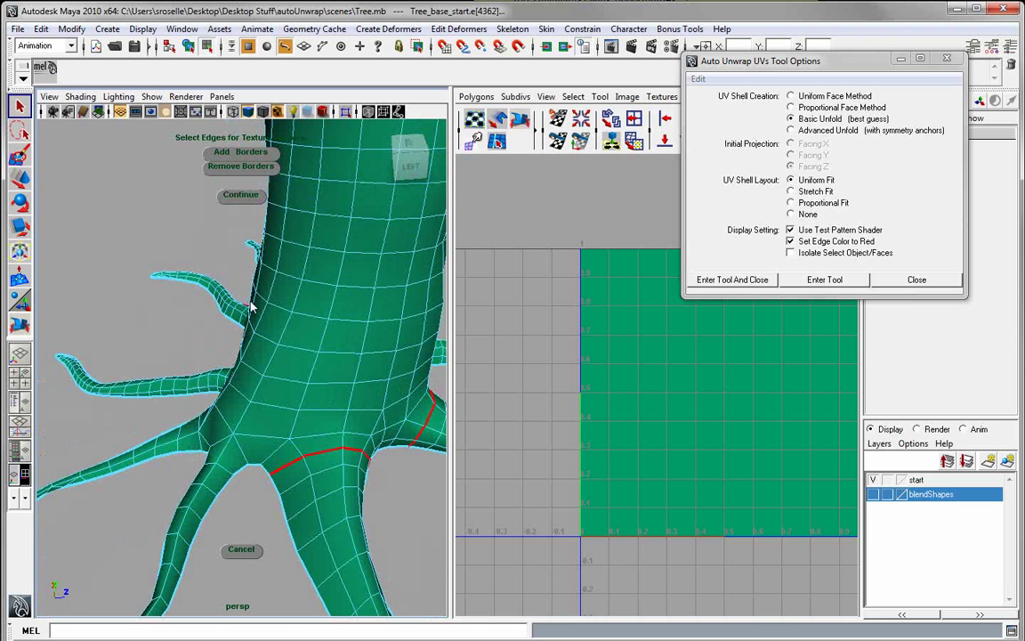
# Step: Add the outer edge loop around the knothole in the trunk as a texture border
pyautogui.moveTo(181, 410)
pyautogui.keyDown('alt'); pyautogui.mouseDown()
pyautogui.moveTo(198, 445)
pyautogui.moveTo(209, 389)
pyautogui.moveTo(201, 421)
pyautogui.moveTo(184, 400)
pyautogui.mouseUp(); pyautogui.keyUp('alt')
pyautogui.keyDown('alt'); pyautogui.moveTo(184, 401); pyautogui.dragTo(205, 445, button='middle'); pyautogui.keyUp('alt')
pyautogui.keyDown('alt'); pyautogui.moveTo(204, 445); pyautogui.dragTo(270, 451, button='right'); pyautogui.keyUp('alt')
pyautogui.keyDown('alt'); pyautogui.moveTo(270, 452); pyautogui.dragTo(263, 421); pyautogui.keyUp('alt')
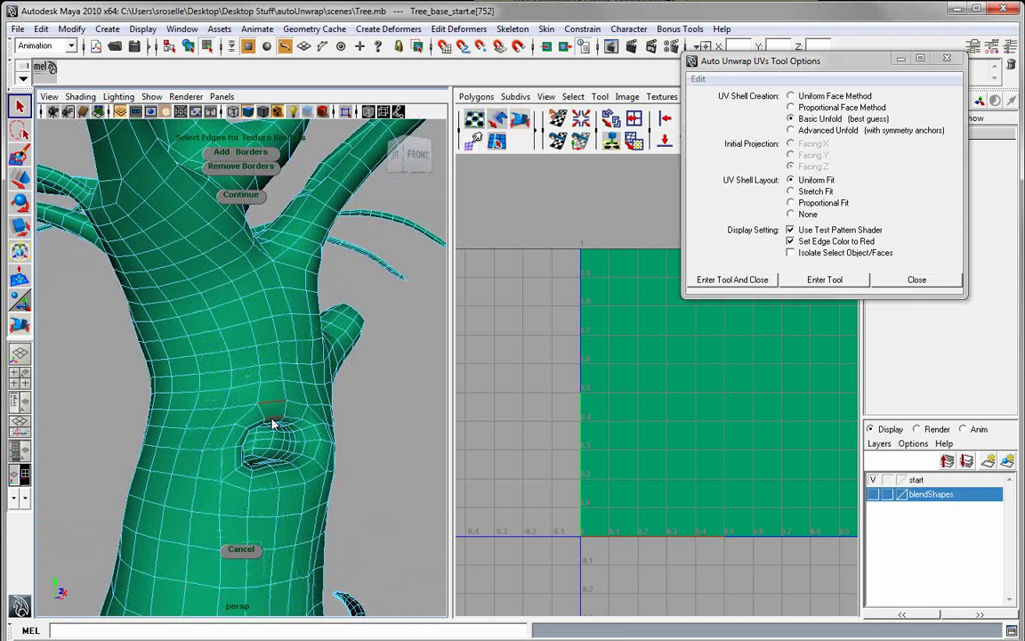
pyautogui.doubleClick(272, 419)
pyautogui.click(218, 150)
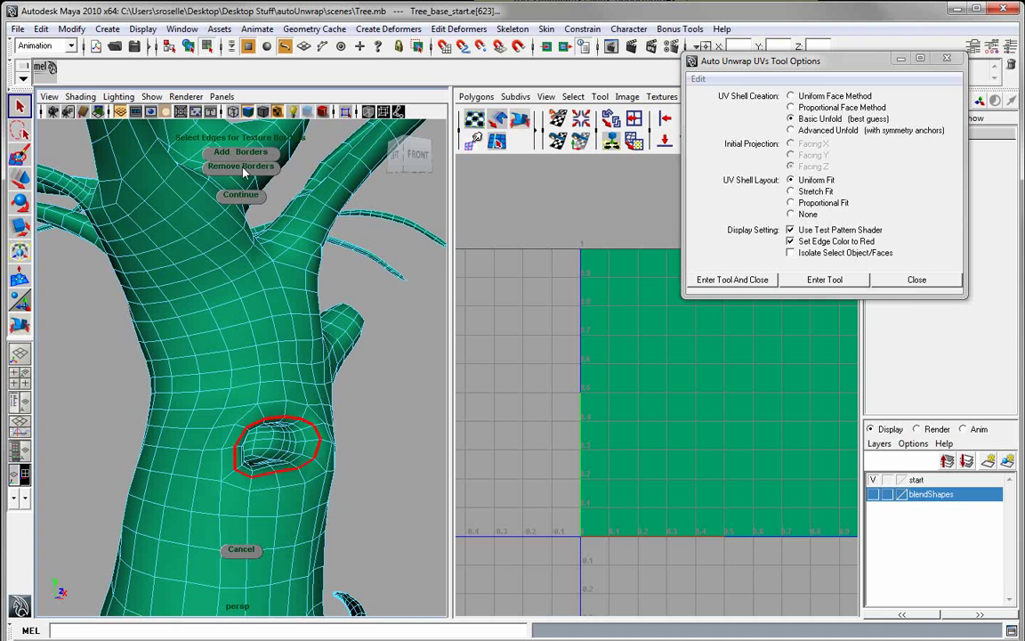
# Step: Add a line of edges running from the knothole's rim across its inside as a texture border
pyautogui.keyDown('alt'); pyautogui.moveTo(218, 293); pyautogui.dragTo(267, 431); pyautogui.keyUp('alt')
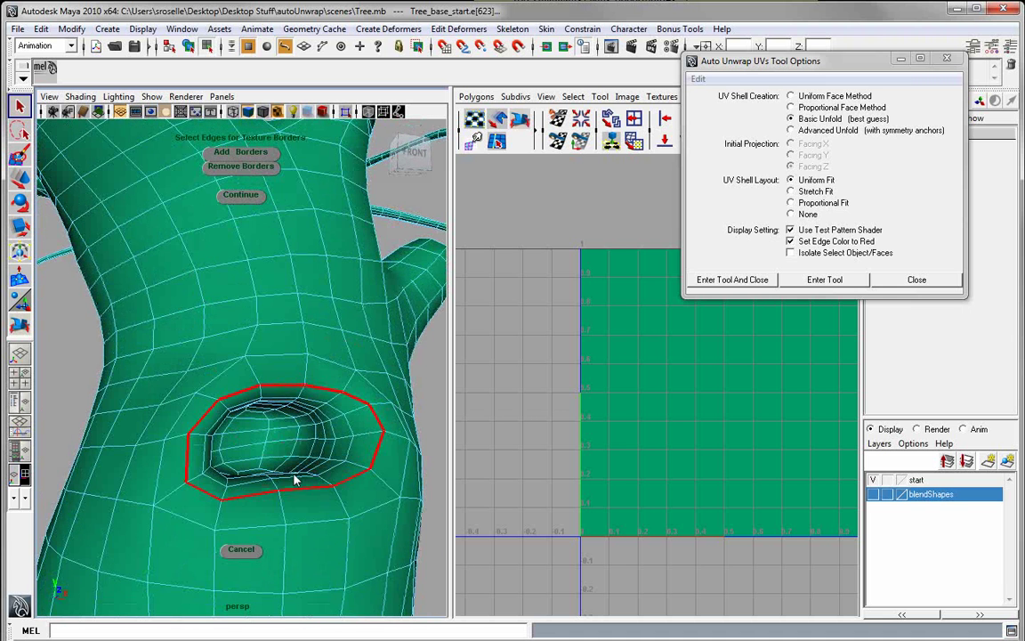
pyautogui.doubleClick(269, 416)
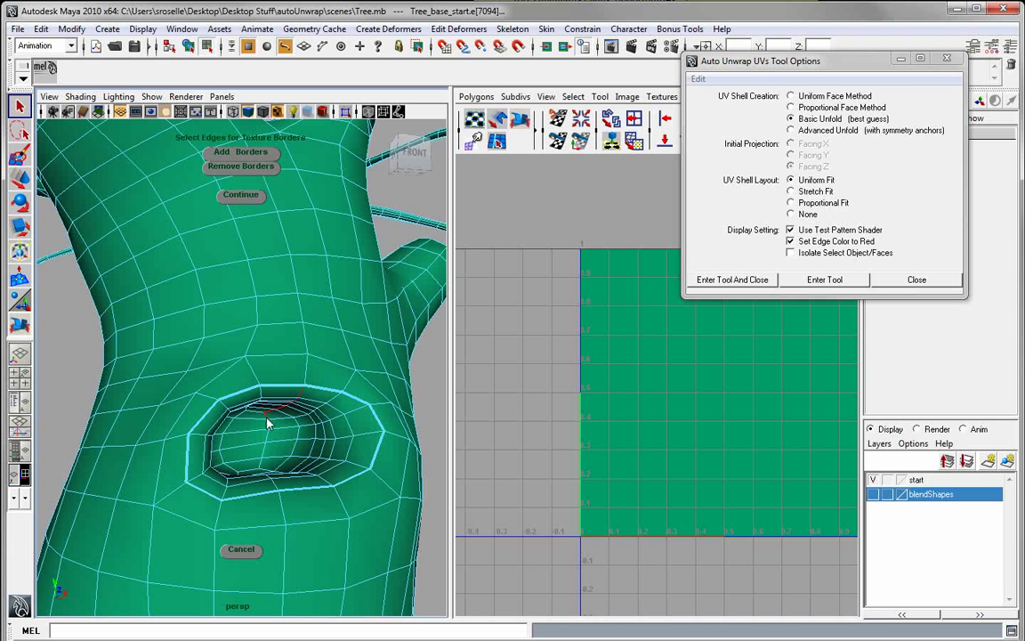
pyautogui.doubleClick(263, 469)
pyautogui.click(245, 154)
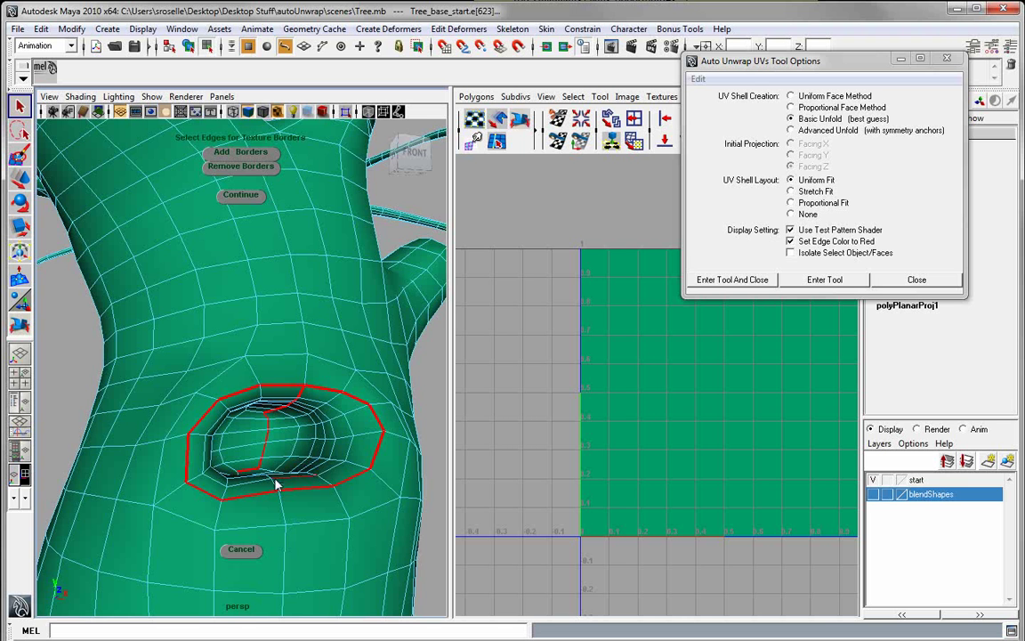
# Step: Add the edge loop around the upper trunk, just below the branches, to the texture borders
pyautogui.scroll(-5, 213, 471)
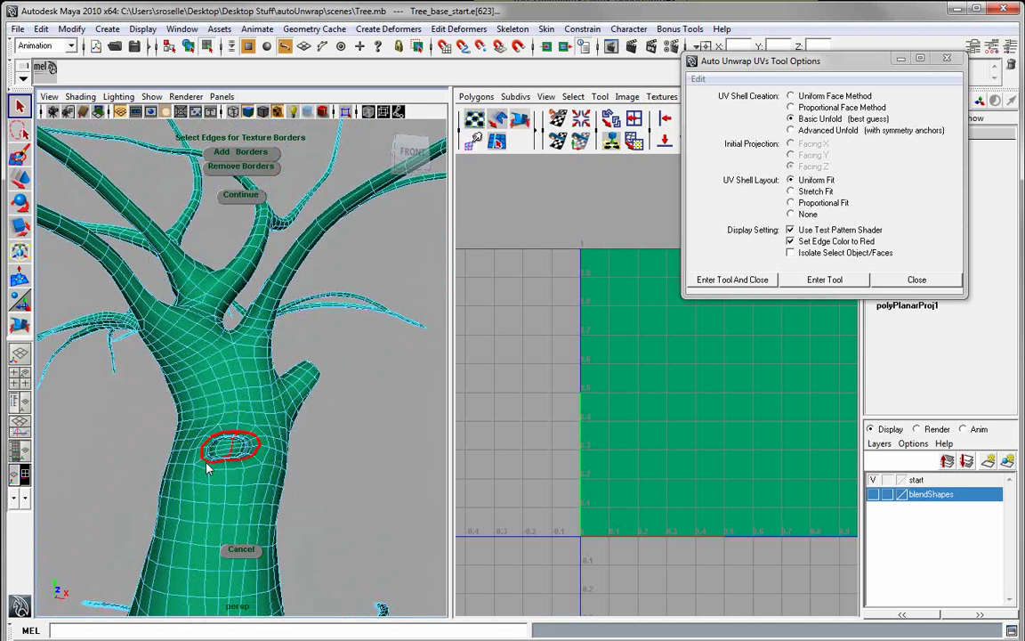
pyautogui.click(231, 362)
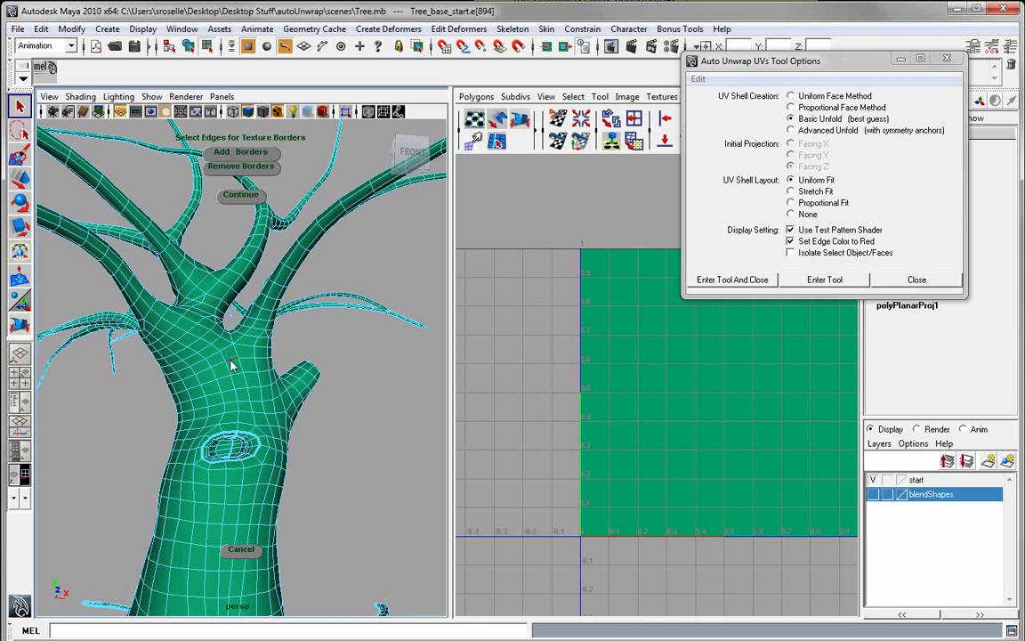
pyautogui.doubleClick(231, 362)
pyautogui.keyDown('alt'); pyautogui.moveTo(314, 378); pyautogui.dragTo(312, 405); pyautogui.keyUp('alt')
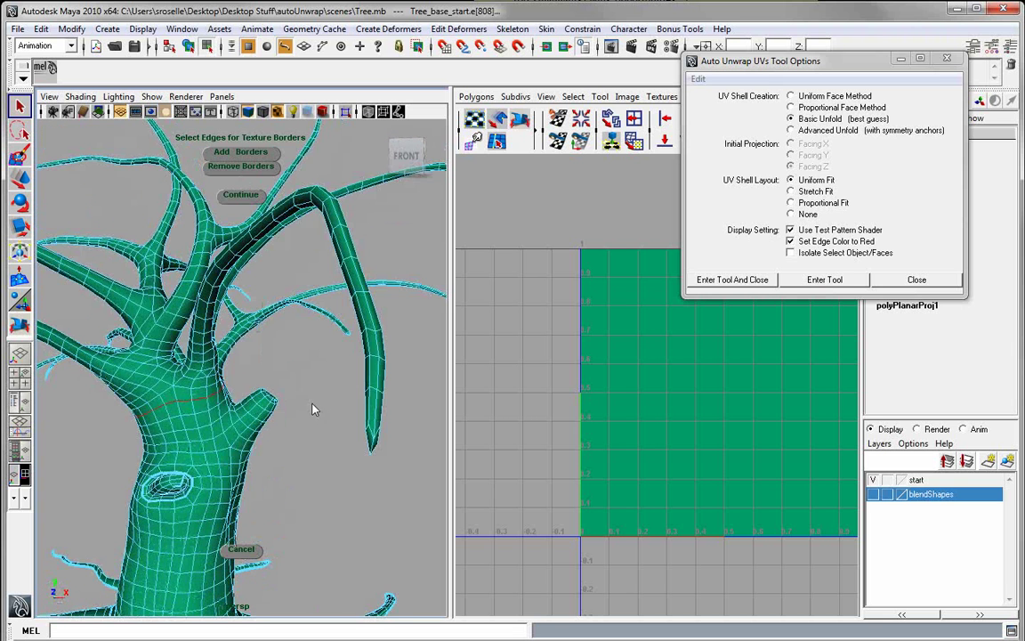
pyautogui.click(223, 151)
# Step: Cancel the current unwrap with its hand-picked borders and restart the Basic Unfold unwrap on the tree
pyautogui.keyDown('alt'); pyautogui.moveTo(343, 543); pyautogui.dragTo(257, 551, button='right'); pyautogui.keyUp('alt')
pyautogui.keyDown('alt'); pyautogui.moveTo(258, 551); pyautogui.dragTo(261, 509, button='middle'); pyautogui.keyUp('alt')
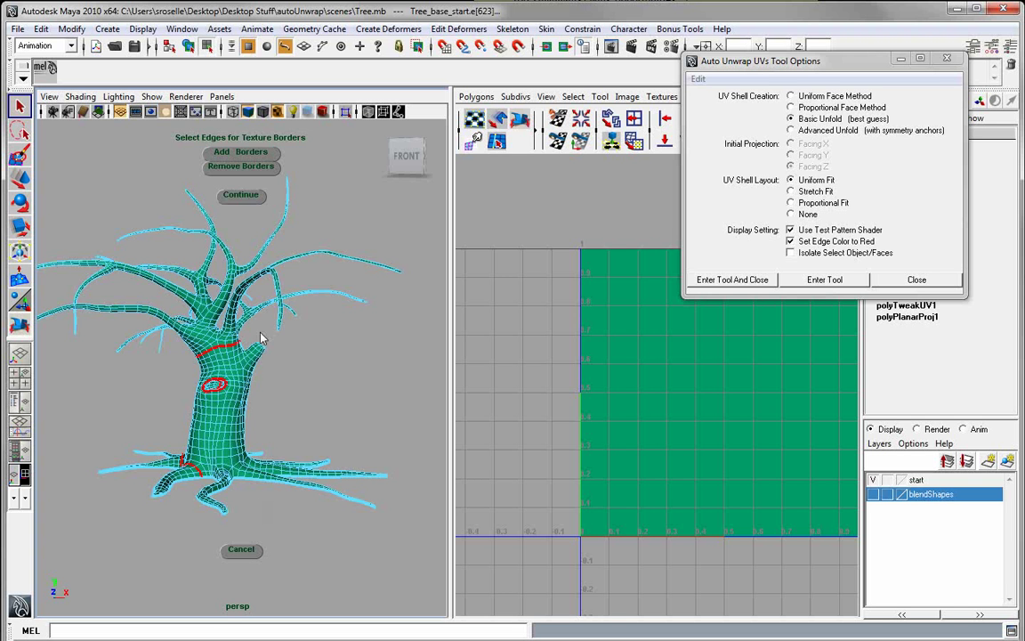
pyautogui.keyDown('alt'); pyautogui.moveTo(283, 396); pyautogui.dragTo(301, 404, button='middle'); pyautogui.keyUp('alt')
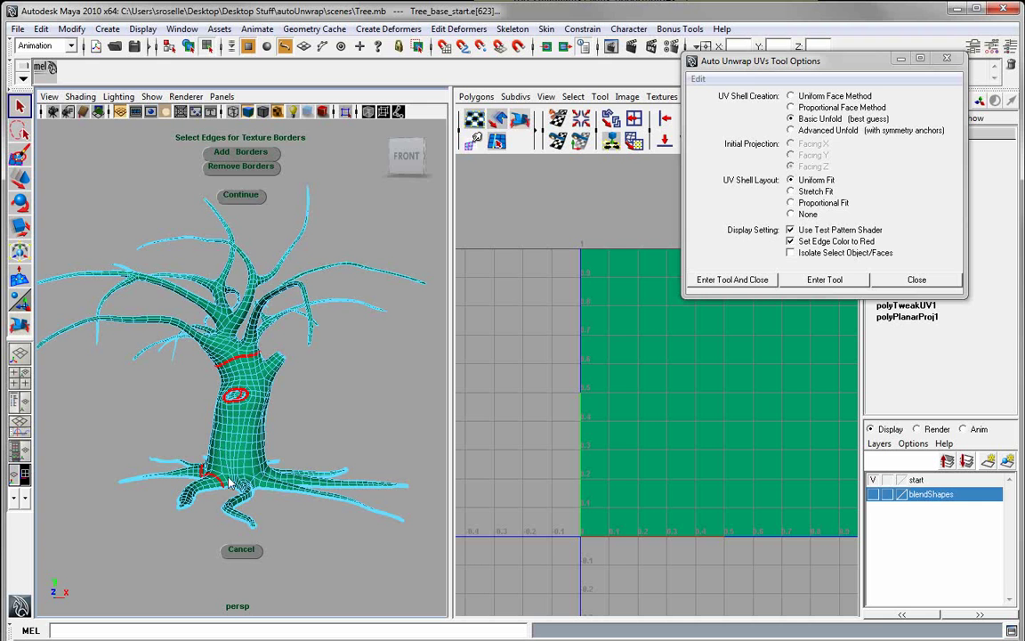
pyautogui.click(242, 550)
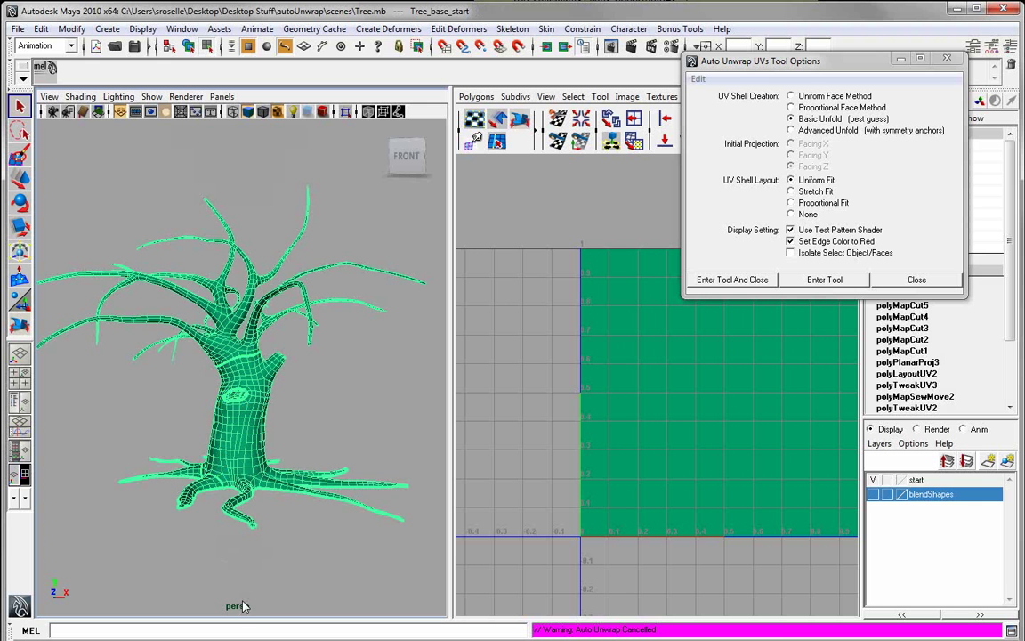
pyautogui.click(810, 285)
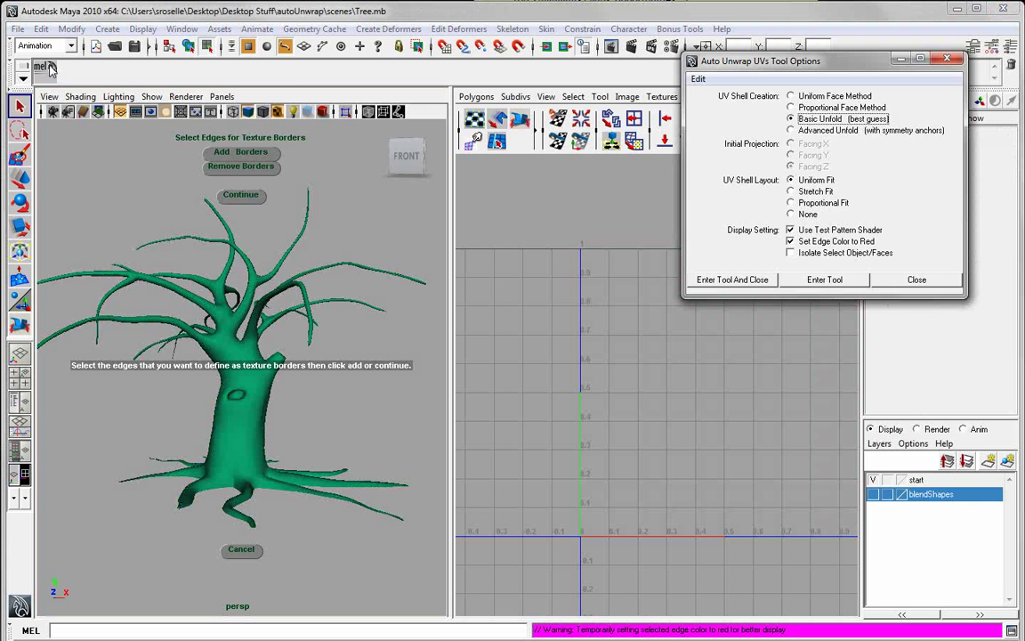
# Step: Select the saved quick selection set Edges2 on the tree and add its edges as texture borders
pyautogui.click(41, 29)
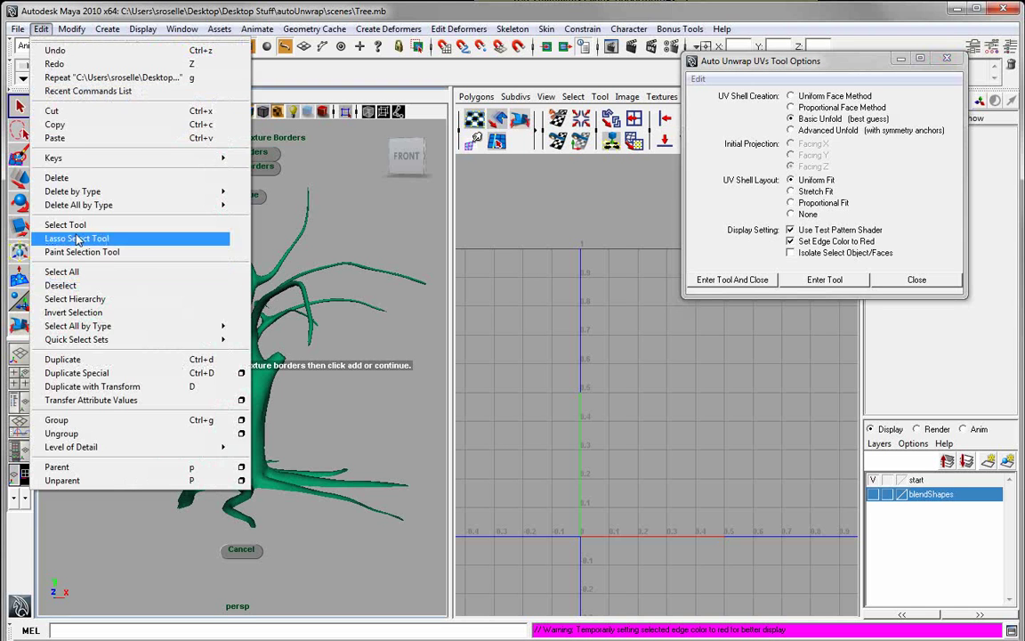
pyautogui.moveTo(82, 345)
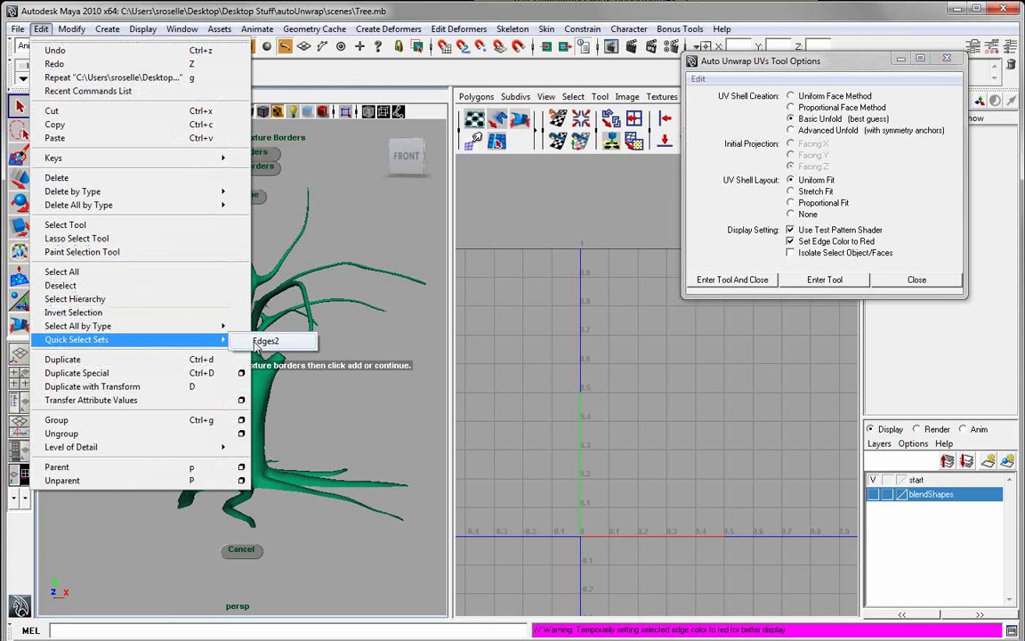
pyautogui.click(245, 340)
pyautogui.keyDown('alt'); pyautogui.moveTo(213, 416); pyautogui.dragTo(209, 382); pyautogui.keyUp('alt')
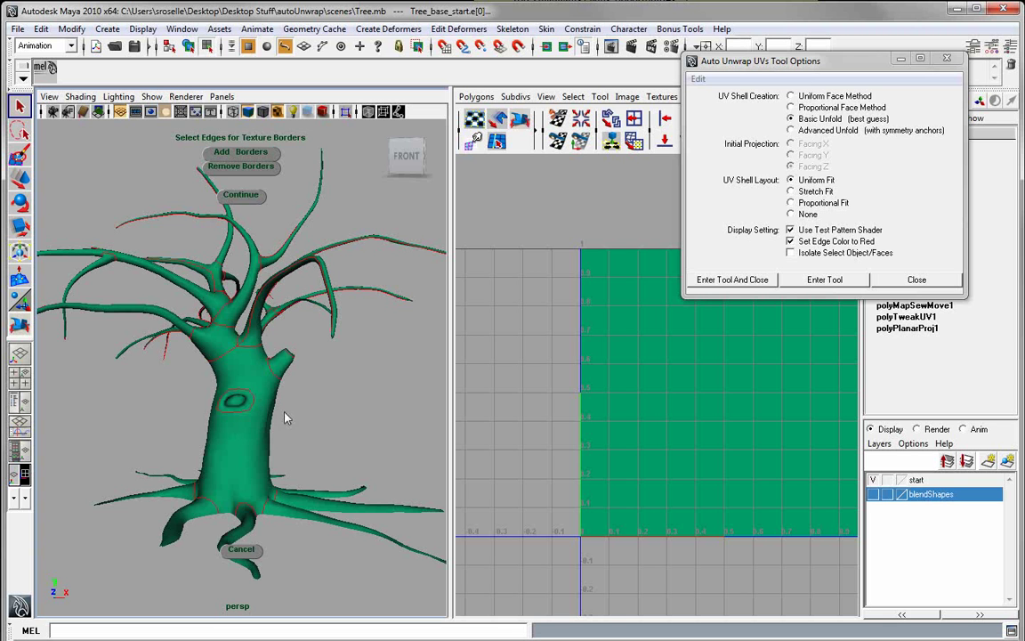
pyautogui.keyDown('alt'); pyautogui.moveTo(285, 417); pyautogui.dragTo(255, 396); pyautogui.keyUp('alt')
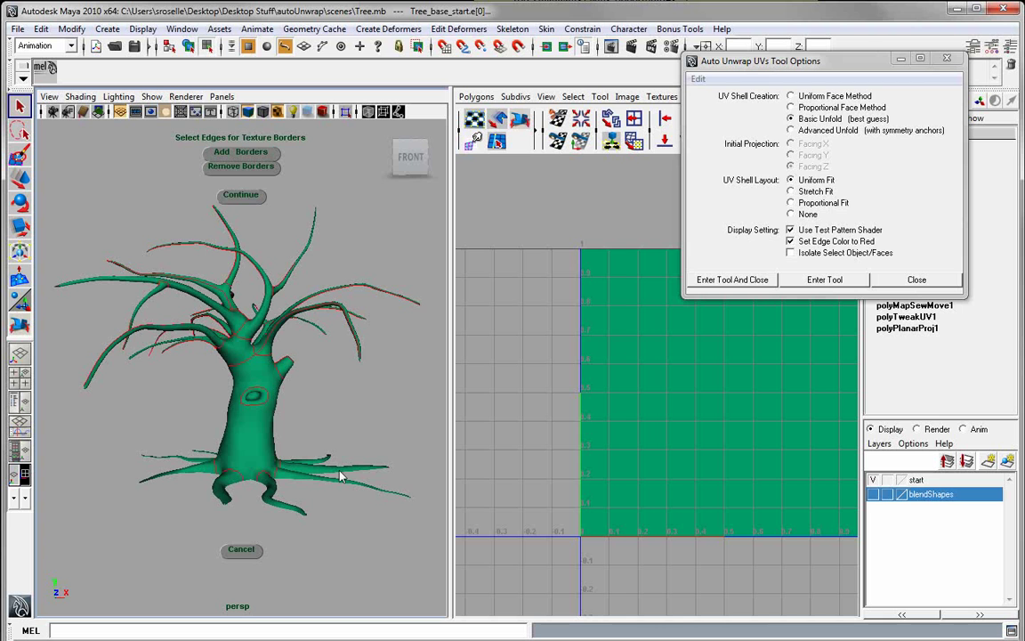
pyautogui.click(233, 152)
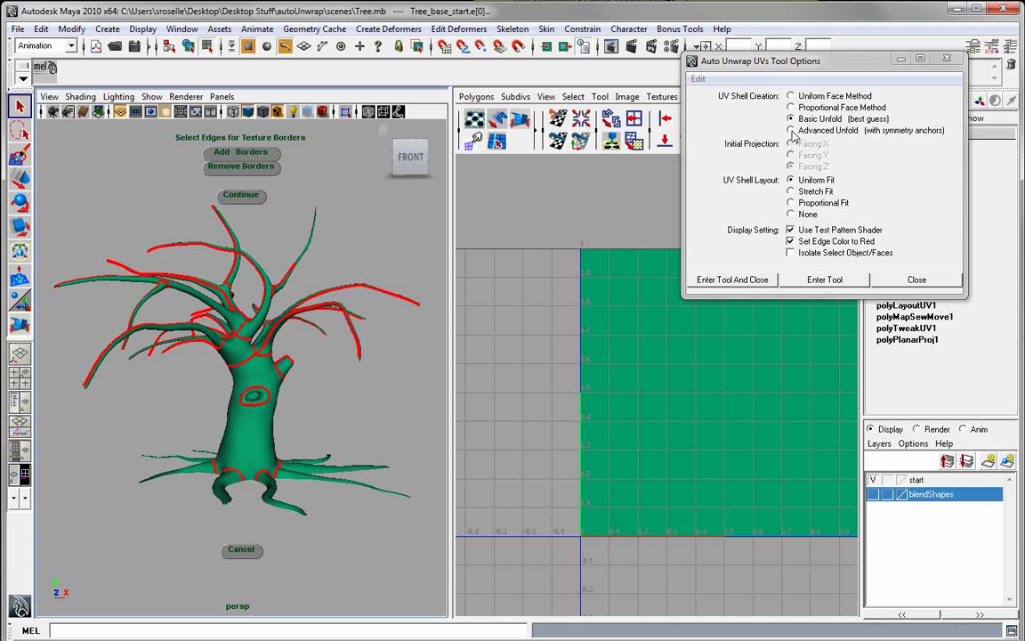
# Step: Set the UV shell layout to Proportional Fit and continue to generate the tree's unwrap
pyautogui.click(791, 203)
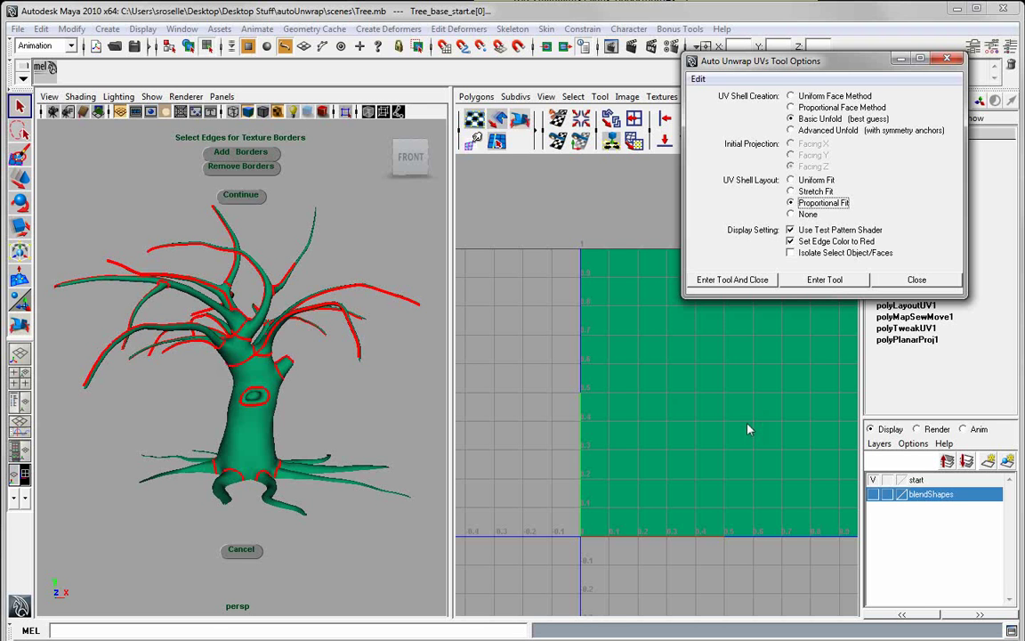
pyautogui.click(248, 195)
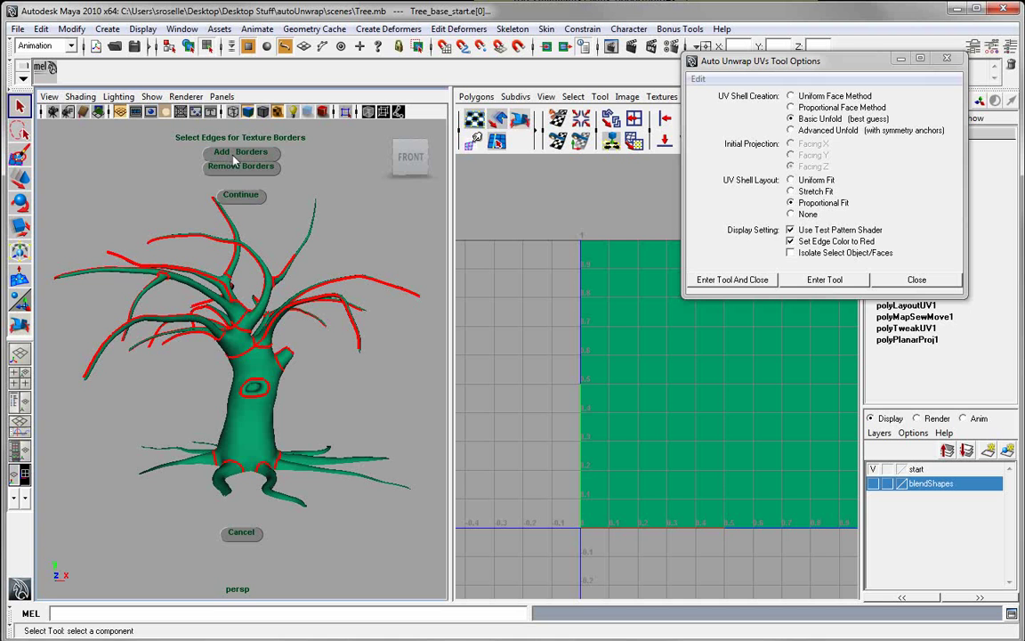
pyautogui.click(239, 198)
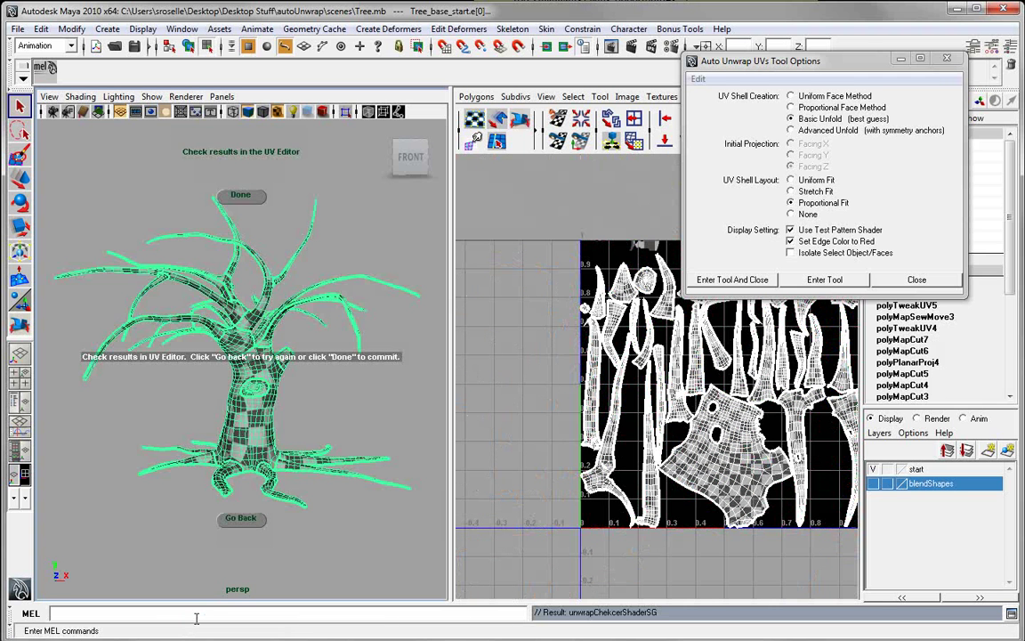
# Step: Move the tool options window aside and examine the tree's UV shells and the checker pattern on the model
pyautogui.click(798, 62)
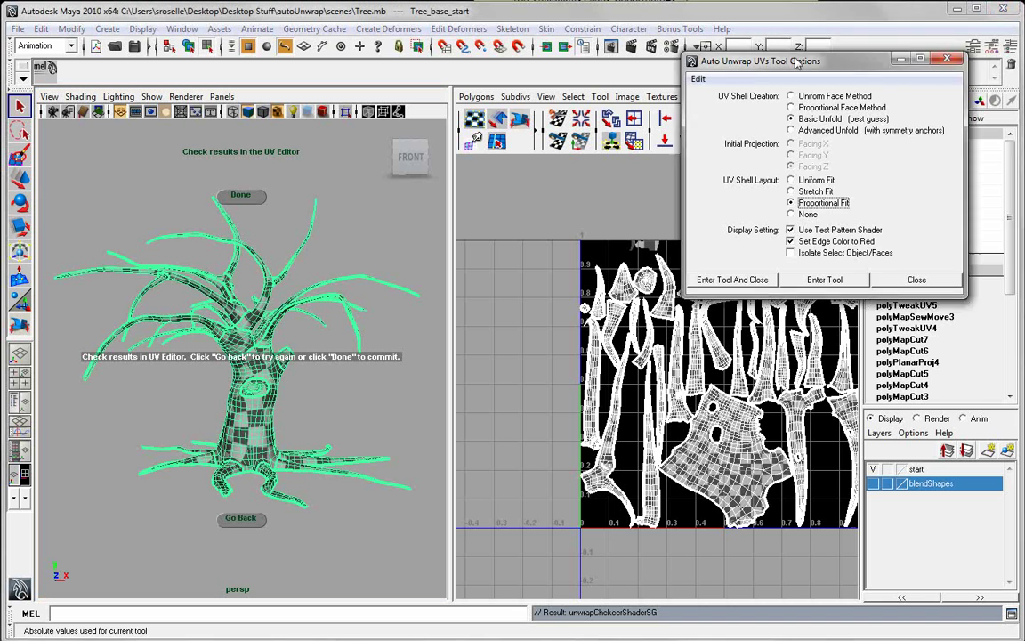
pyautogui.moveTo(798, 63); pyautogui.dragTo(923, 46)
pyautogui.keyDown('alt'); pyautogui.moveTo(673, 365); pyautogui.dragTo(605, 356, button='middle'); pyautogui.keyUp('alt')
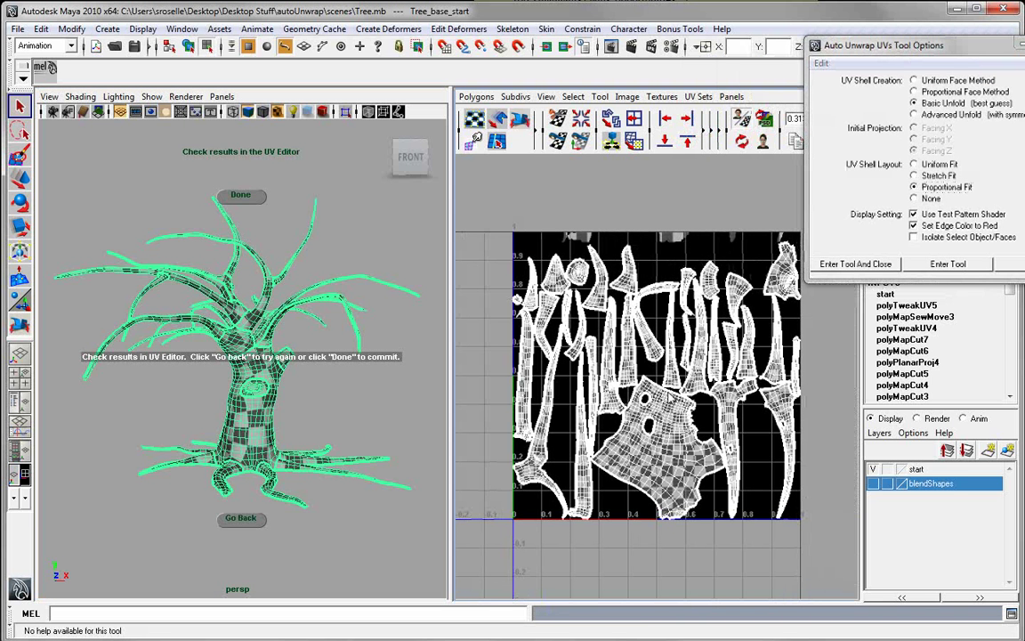
pyautogui.click(327, 355)
pyautogui.keyDown('alt'); pyautogui.moveTo(331, 423); pyautogui.dragTo(234, 420); pyautogui.keyUp('alt')
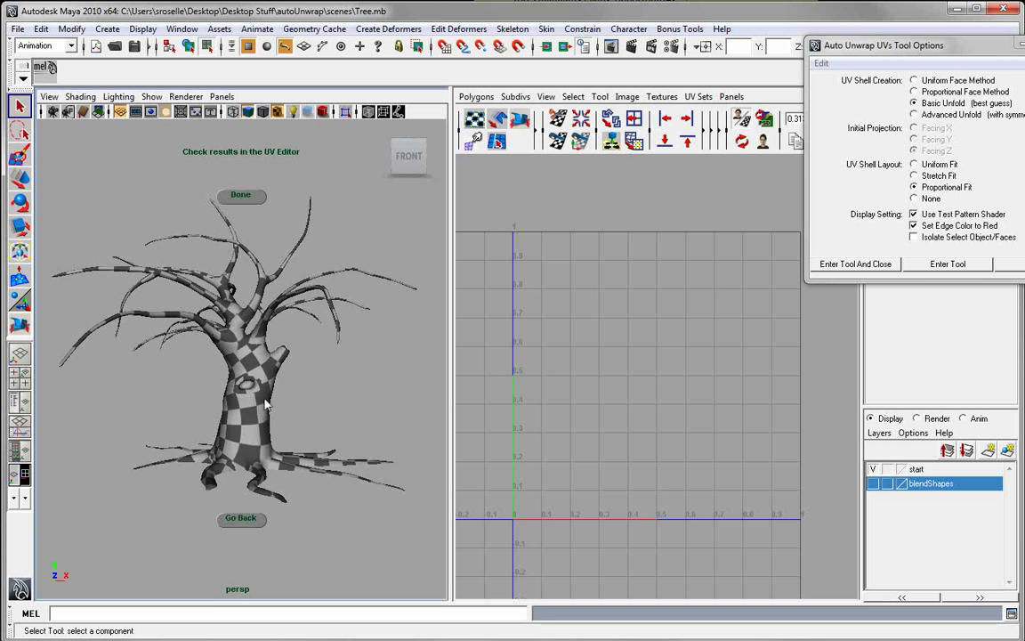
pyautogui.click(326, 436)
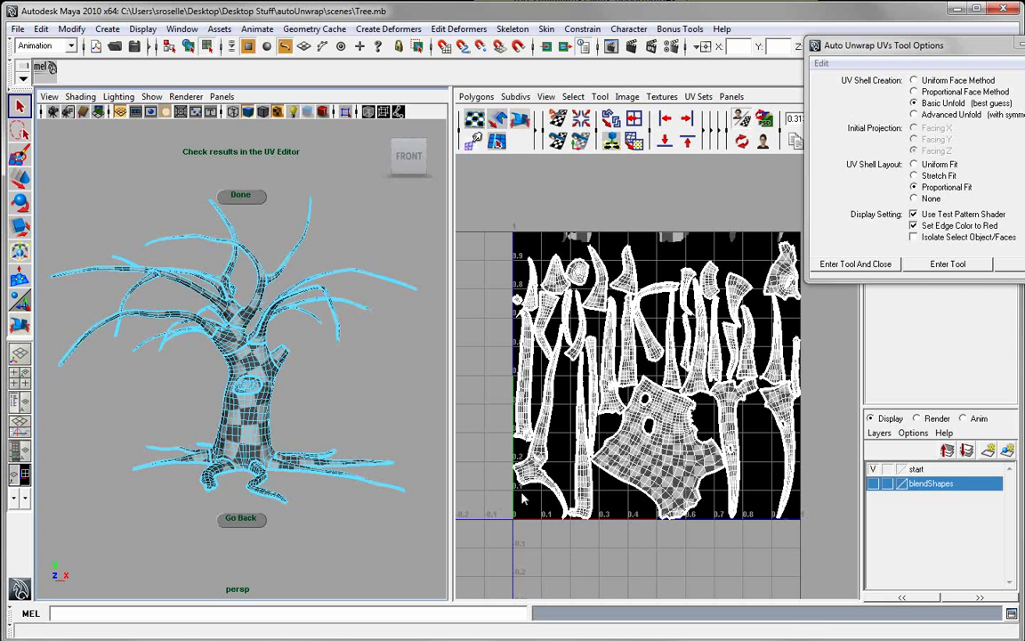
pyautogui.moveTo(877, 45); pyautogui.dragTo(877, 47)
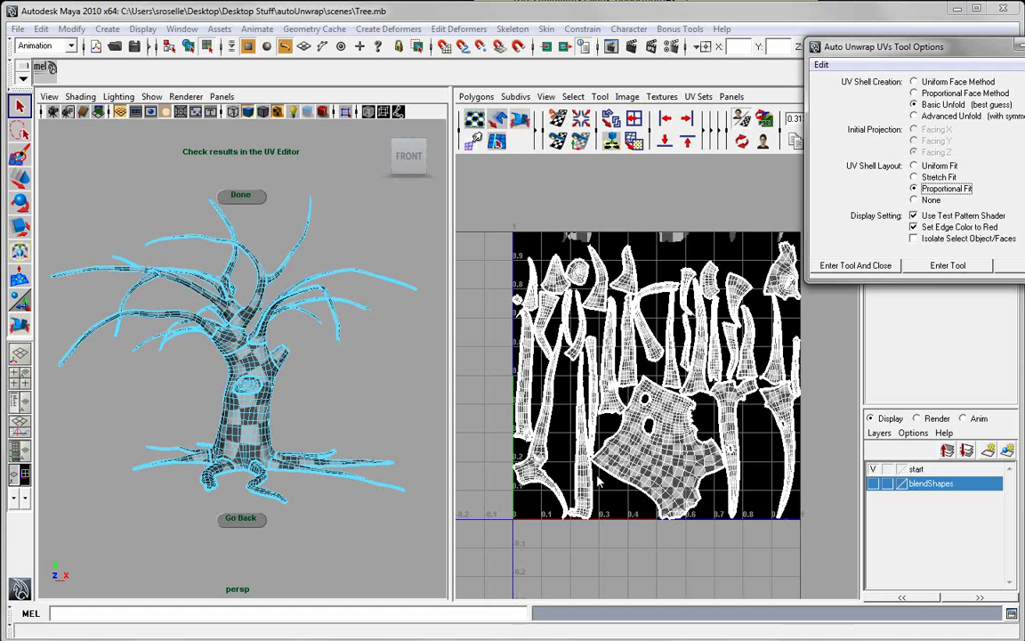
pyautogui.moveTo(210, 388)
pyautogui.keyDown('alt'); pyautogui.mouseDown(button='right')
pyautogui.moveTo(240, 432)
pyautogui.moveTo(222, 392)
pyautogui.mouseUp(button='right'); pyautogui.keyUp('alt')
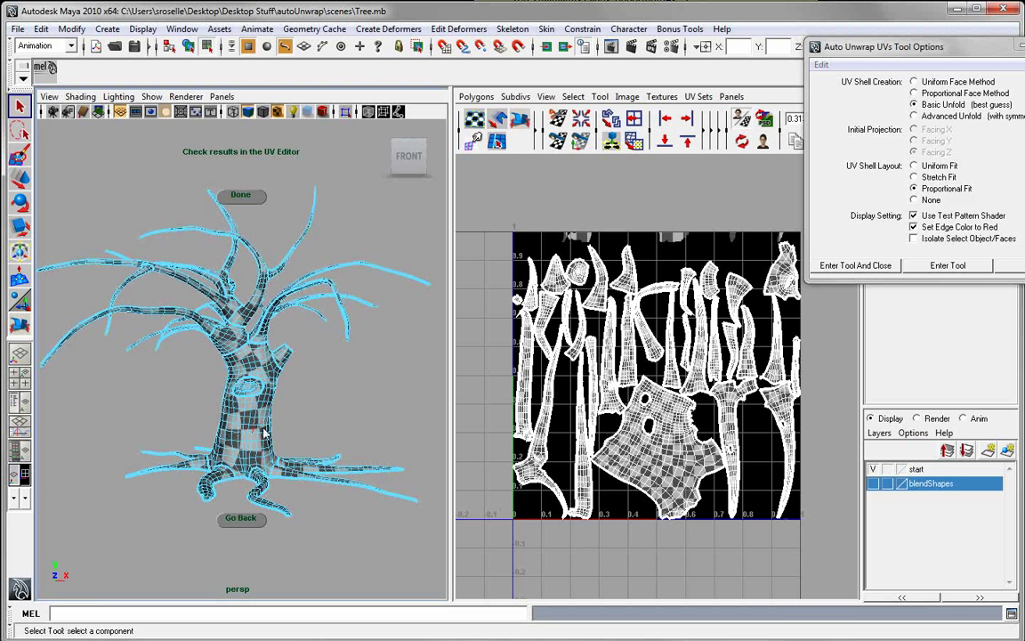
# Step: Commit the tree's unwrap result and deselect the model
pyautogui.click(247, 197)
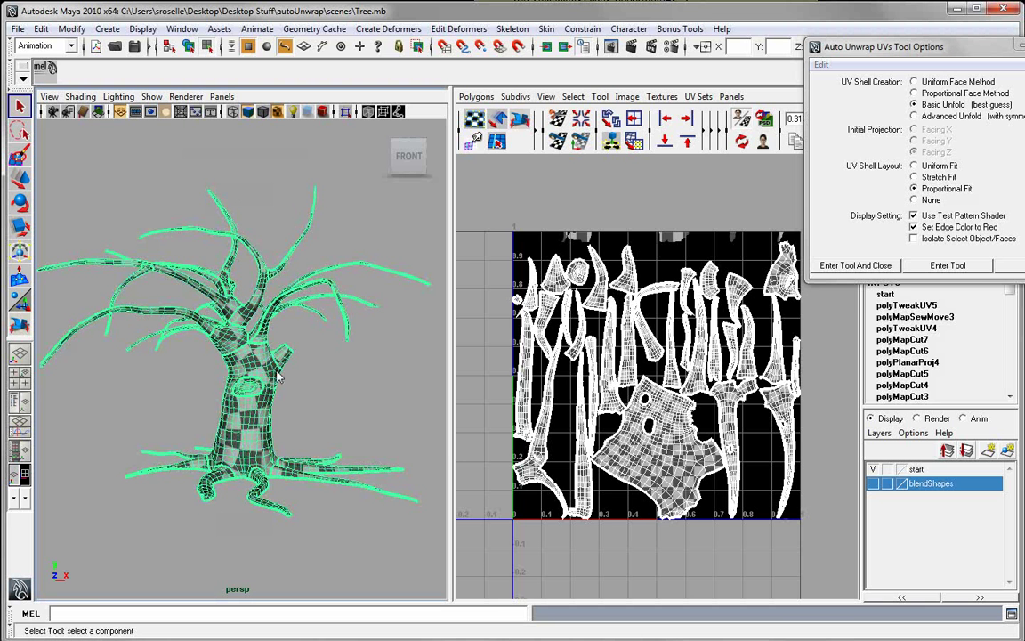
pyautogui.click(322, 426)
pyautogui.keyDown('alt'); pyautogui.moveTo(322, 426); pyautogui.dragTo(324, 433, button='right'); pyautogui.keyUp('alt')
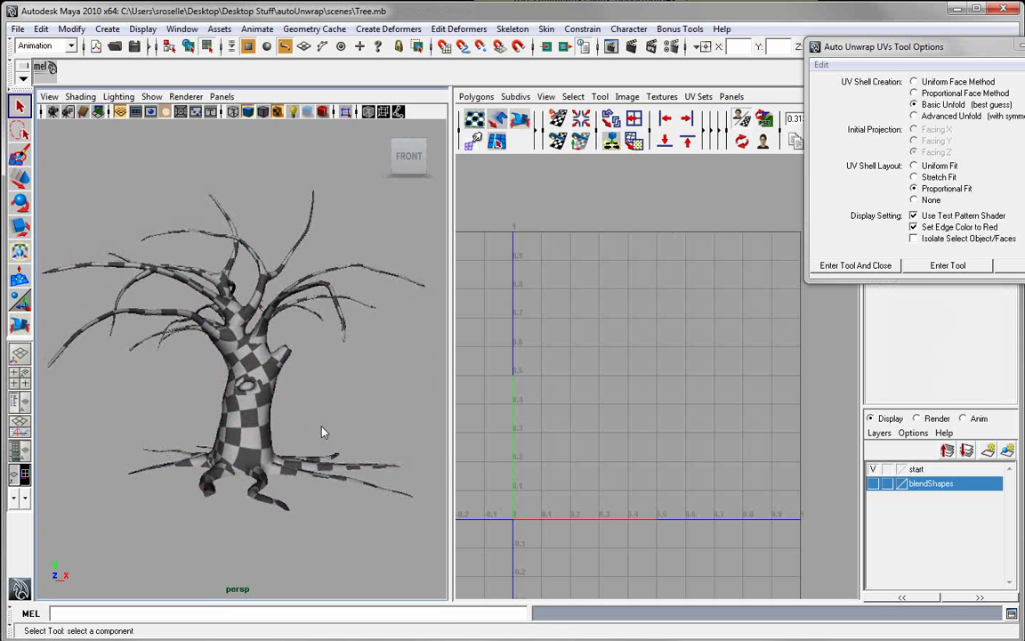